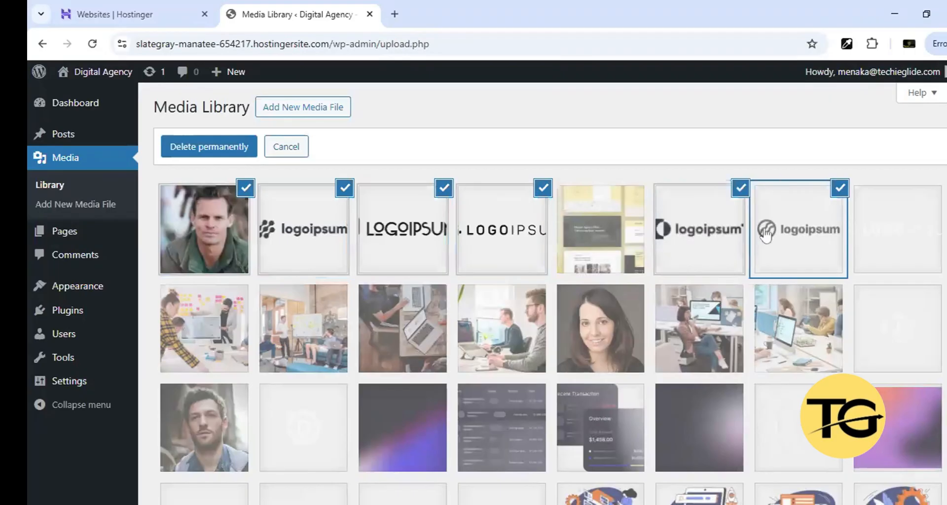
Add the remaining media library images to the bulk selection and permanently delete all selected items.
{"action": "left_click", "coordinate": [602, 229]}
{"action": "left_click", "coordinate": [896, 243]}
{"action": "left_click", "coordinate": [910, 322]}
{"action": "left_click", "coordinate": [832, 321]}
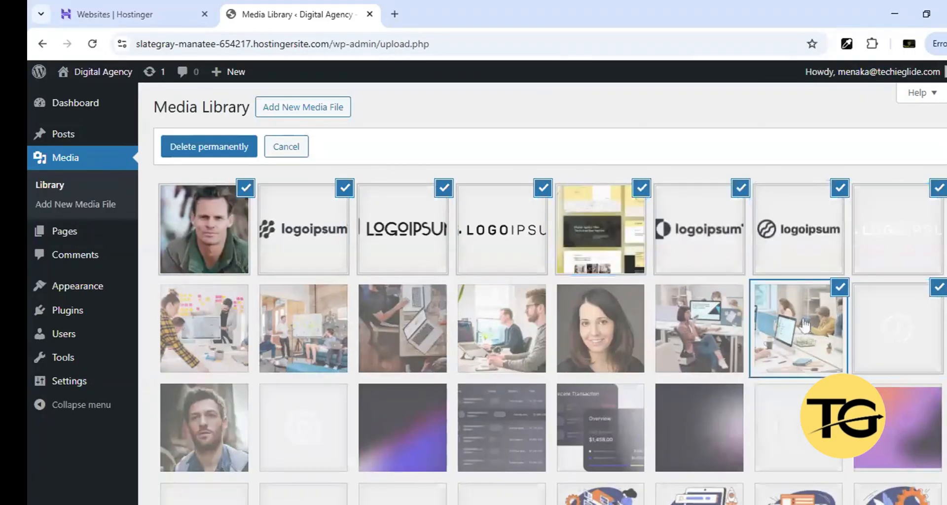
{"action": "left_click", "coordinate": [686, 336]}
{"action": "left_click", "coordinate": [596, 341]}
{"action": "left_click", "coordinate": [504, 346]}
{"action": "left_click", "coordinate": [419, 345]}
{"action": "left_click", "coordinate": [304, 343]}
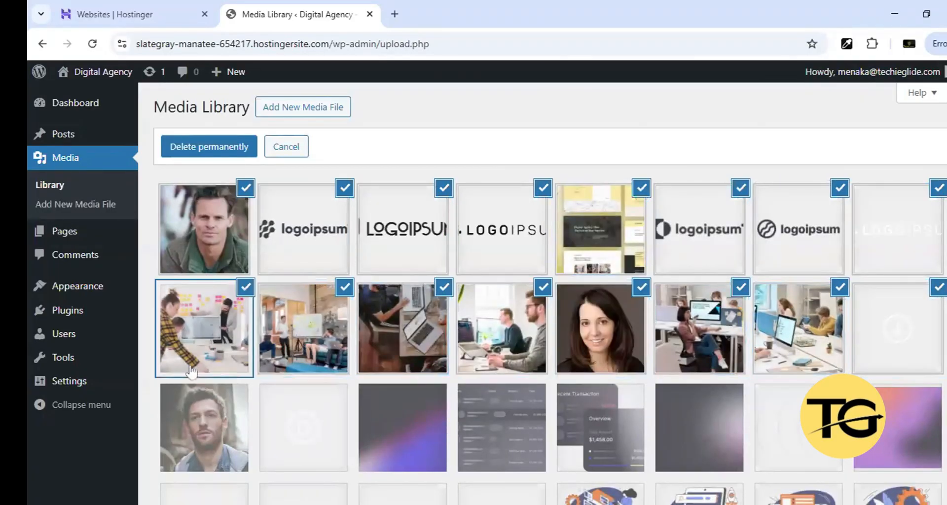
{"action": "left_click", "coordinate": [197, 347]}
{"action": "left_click", "coordinate": [207, 424]}
{"action": "left_click", "coordinate": [297, 425]}
{"action": "scroll", "coordinate": [407, 424], "scroll_direction": "down", "scroll_amount": 2}
{"action": "scroll", "coordinate": [434, 394], "scroll_direction": "up", "scroll_amount": 1}
{"action": "left_click", "coordinate": [413, 414]}
{"action": "scroll", "coordinate": [413, 415], "scroll_direction": "down", "scroll_amount": 1}
{"action": "scroll", "coordinate": [444, 419], "scroll_direction": "up", "scroll_amount": 1}
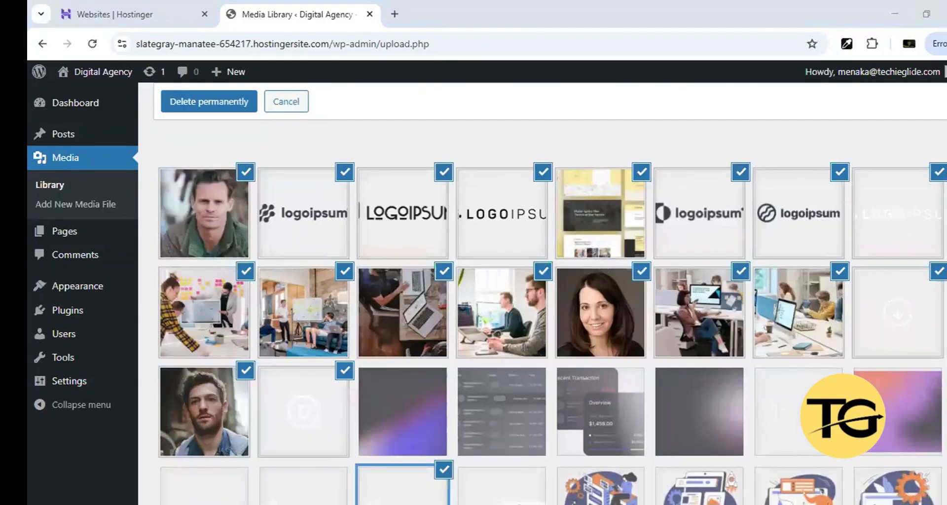
{"action": "scroll", "coordinate": [550, 296], "scroll_direction": "down", "scroll_amount": 2}
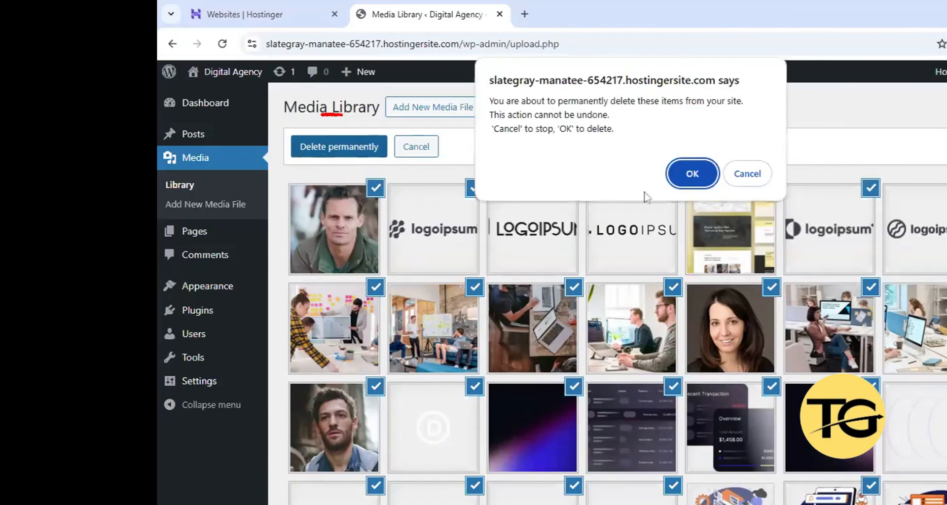
{"action": "left_click", "coordinate": [694, 170]}
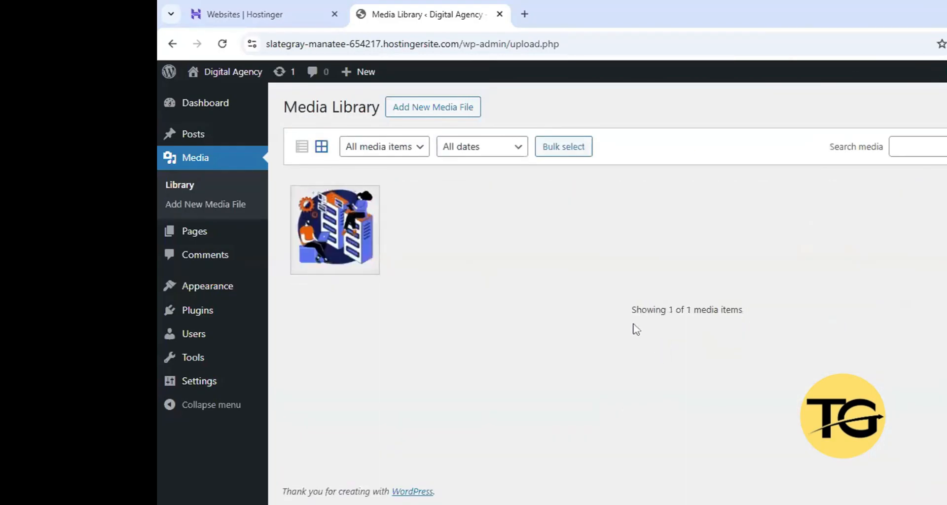
Bulk-select the one leftover illustration in the media library and delete it permanently.
{"action": "left_click", "coordinate": [548, 150]}
{"action": "left_click", "coordinate": [336, 229]}
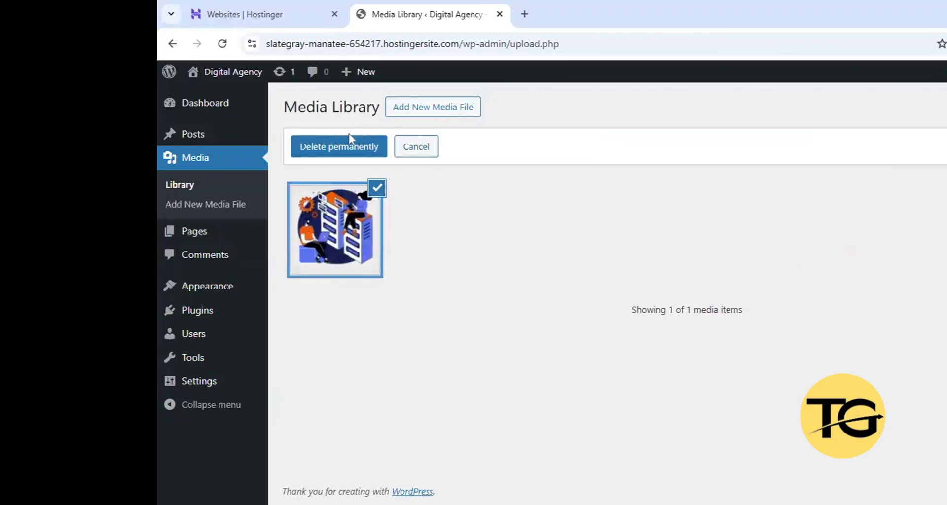
{"action": "left_click", "coordinate": [346, 149]}
{"action": "left_click", "coordinate": [682, 187]}
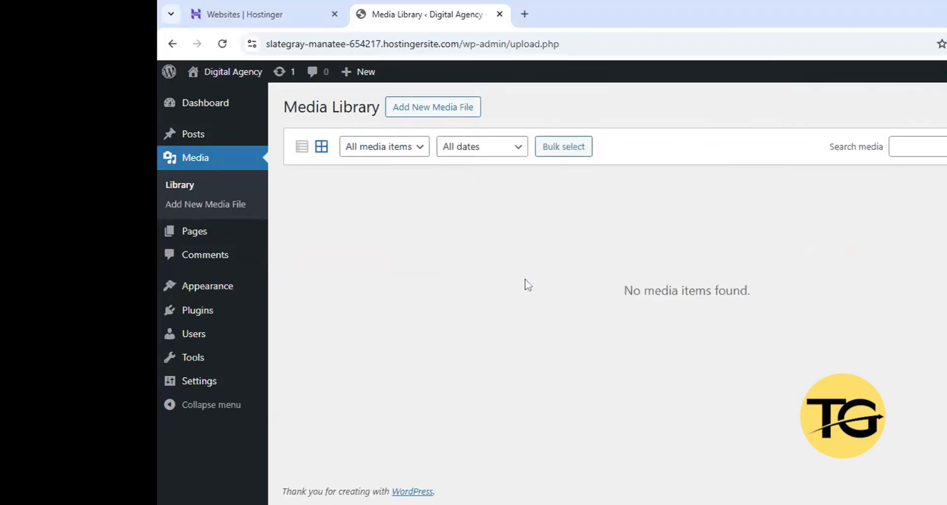
Check the list of all posts and move every page in the pages list to the Trash.
{"action": "mouse_move", "coordinate": [191, 134]}
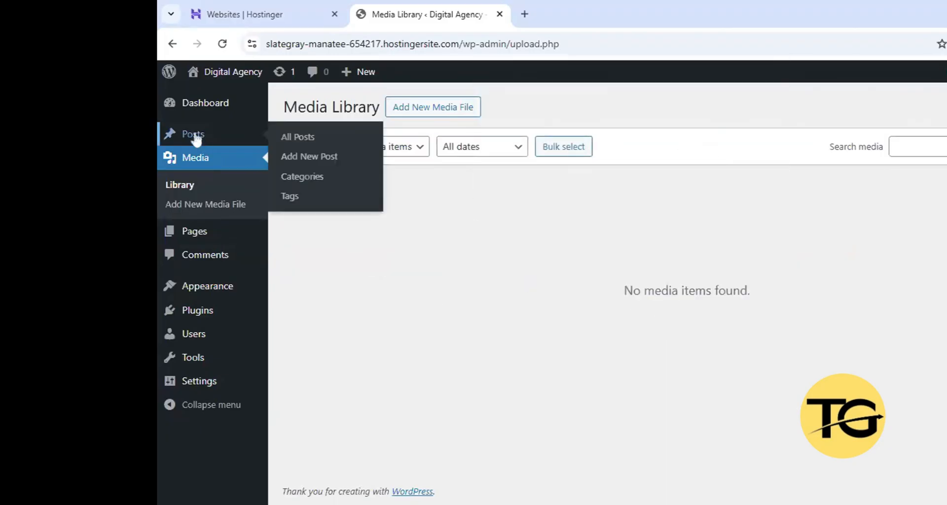
{"action": "left_click", "coordinate": [288, 143]}
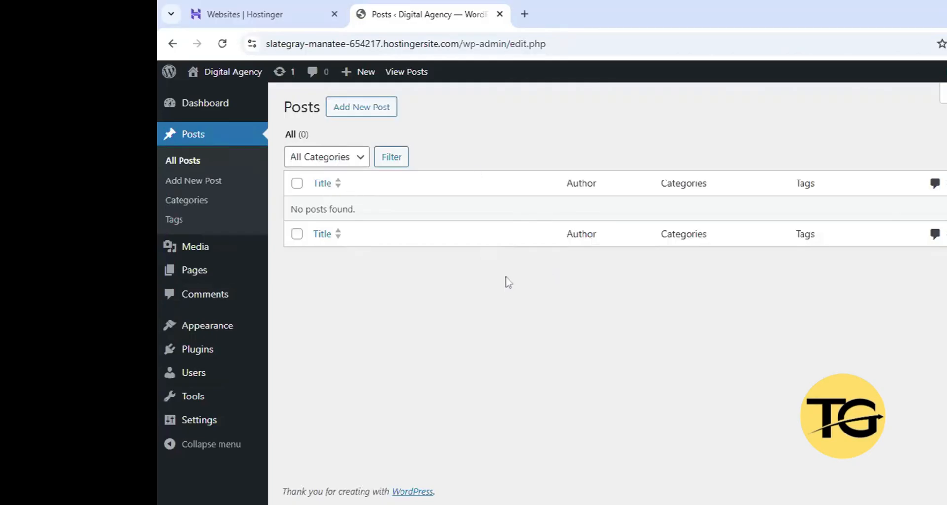
{"action": "mouse_move", "coordinate": [238, 284]}
{"action": "left_click", "coordinate": [308, 269]}
{"action": "scroll", "coordinate": [437, 302], "scroll_direction": "down", "scroll_amount": 1}
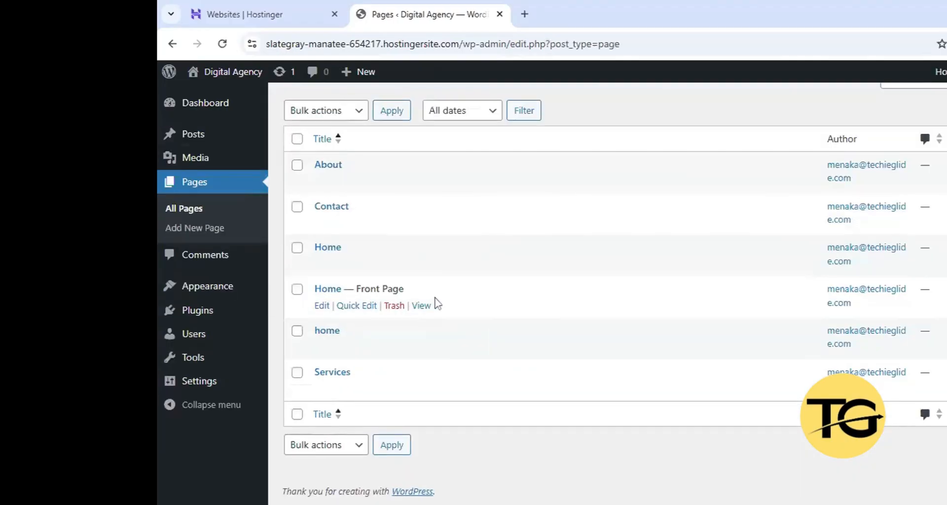
{"action": "left_click", "coordinate": [297, 139]}
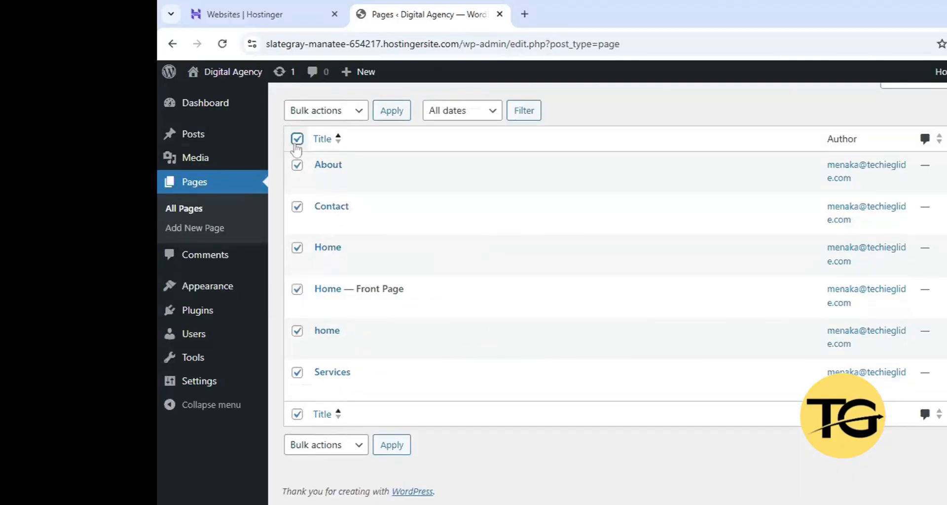
{"action": "scroll", "coordinate": [296, 148], "scroll_direction": "up", "scroll_amount": 1}
{"action": "left_click", "coordinate": [319, 178]}
{"action": "left_click", "coordinate": [328, 221]}
{"action": "left_click", "coordinate": [378, 175]}
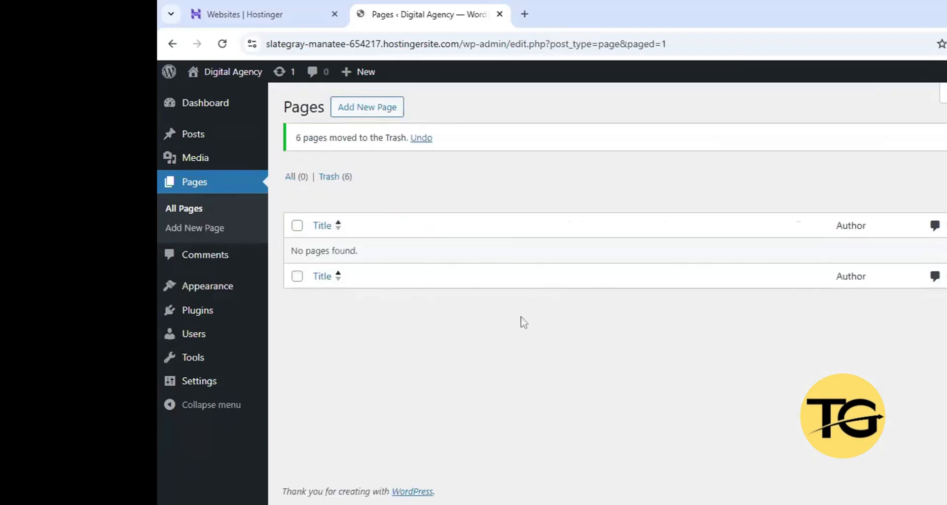
Open the theme management area, start adding a new theme and browse the popular themes.
{"action": "mouse_move", "coordinate": [227, 286]}
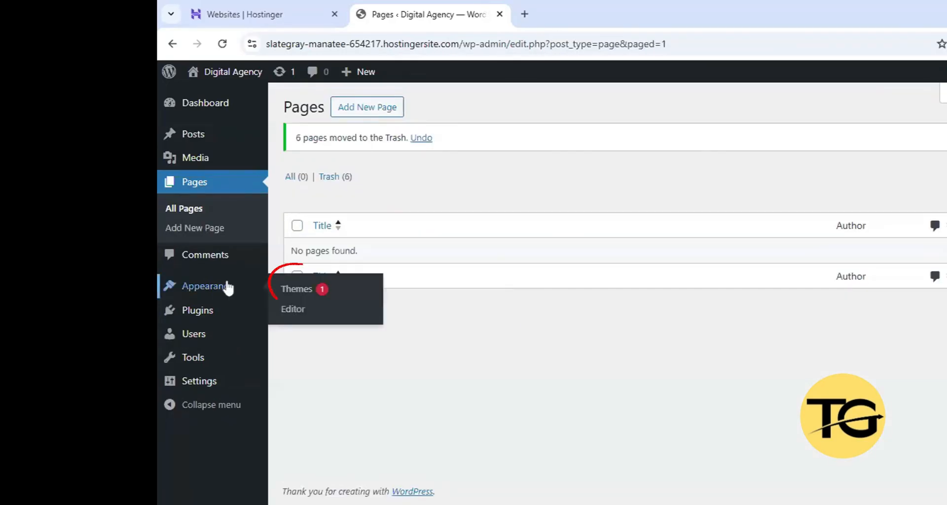
{"action": "left_click", "coordinate": [332, 292]}
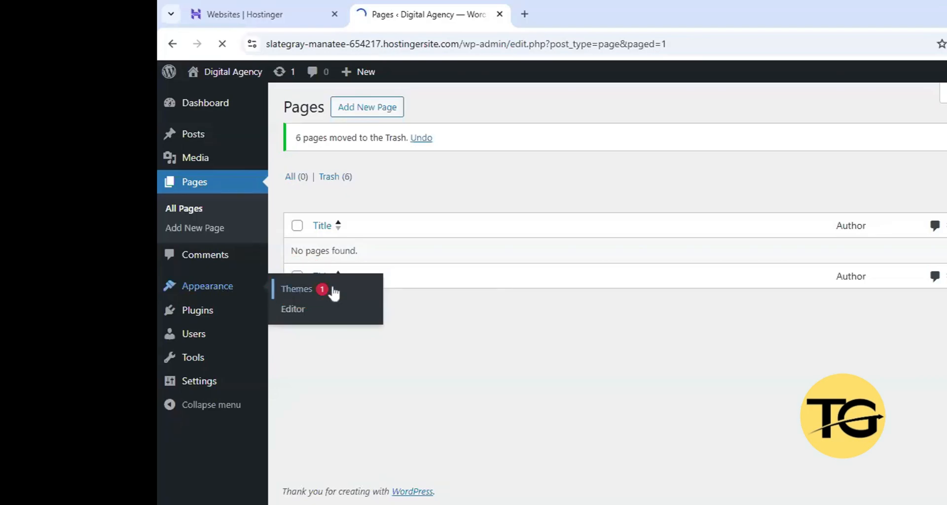
{"action": "left_click", "coordinate": [332, 292]}
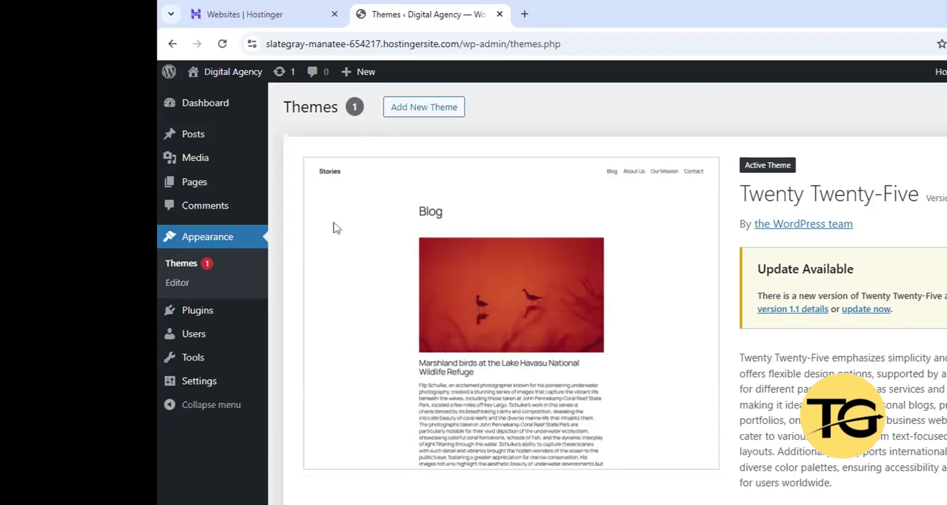
{"action": "left_click", "coordinate": [430, 110]}
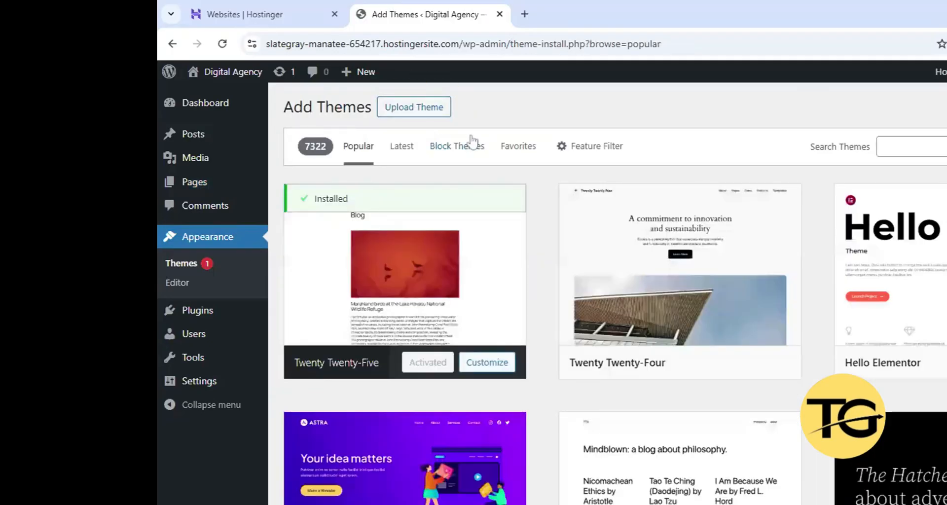
{"action": "scroll", "coordinate": [476, 246], "scroll_direction": "down", "scroll_amount": 3}
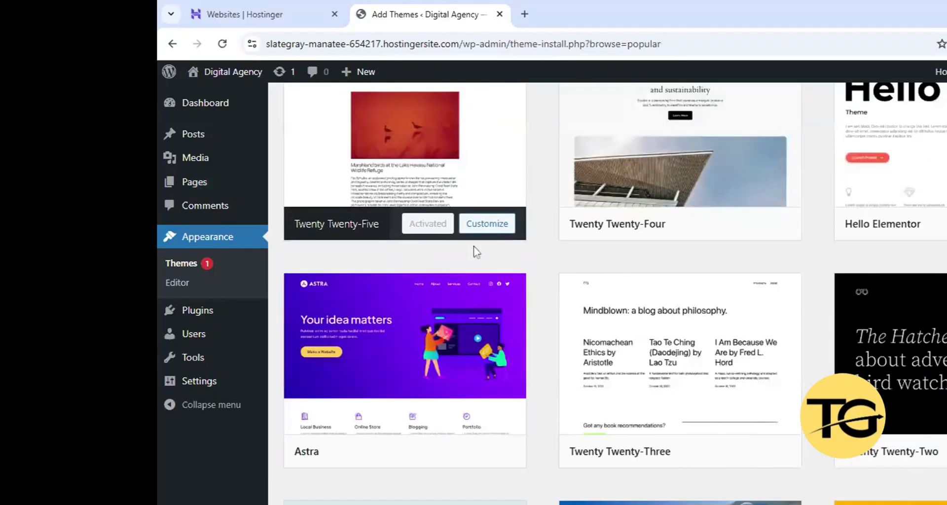
{"action": "scroll", "coordinate": [476, 252], "scroll_direction": "up", "scroll_amount": 3}
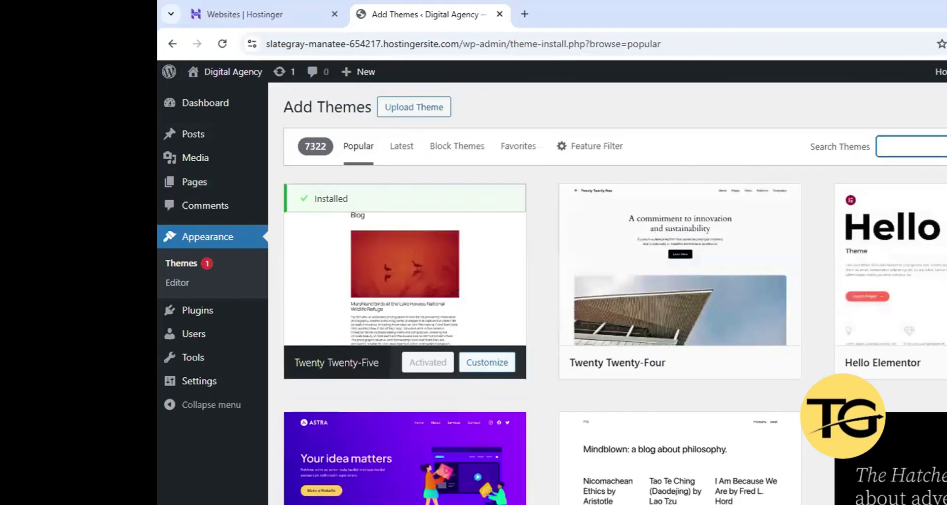
Search the theme directory for "digital agency" and clear the search.
{"action": "type", "text": "gital agency"}
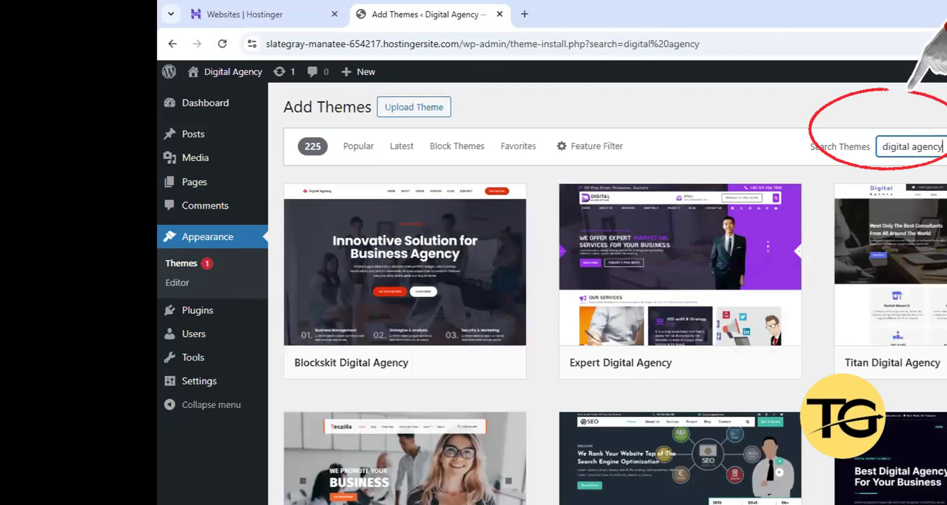
{"action": "key", "text": "ctrl+a"}
{"action": "key", "text": "BackSpace"}
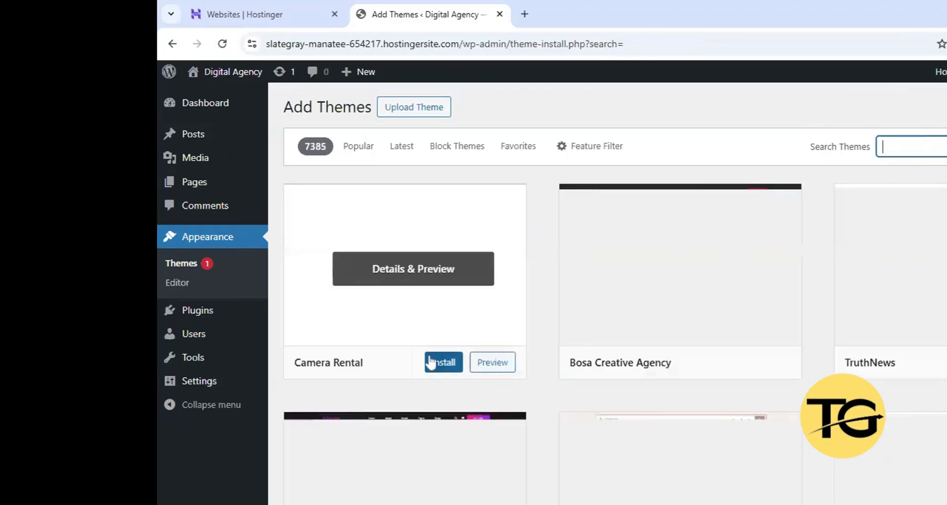
Search the theme directory for "astra", and install and activate the Astra theme from its preview.
{"action": "scroll", "coordinate": [433, 367], "scroll_direction": "down", "scroll_amount": 1}
{"action": "scroll", "coordinate": [432, 375], "scroll_direction": "up", "scroll_amount": 1}
{"action": "type", "text": "astra"}
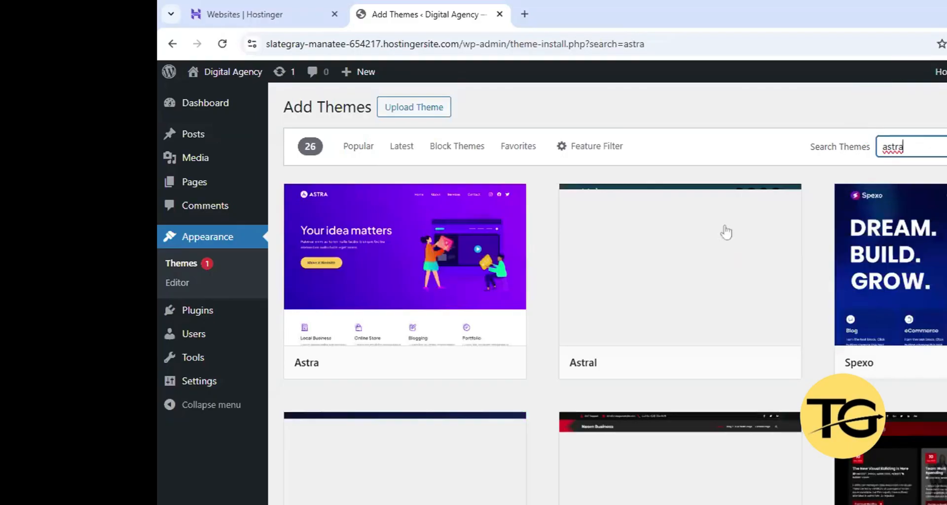
{"action": "mouse_move", "coordinate": [416, 276]}
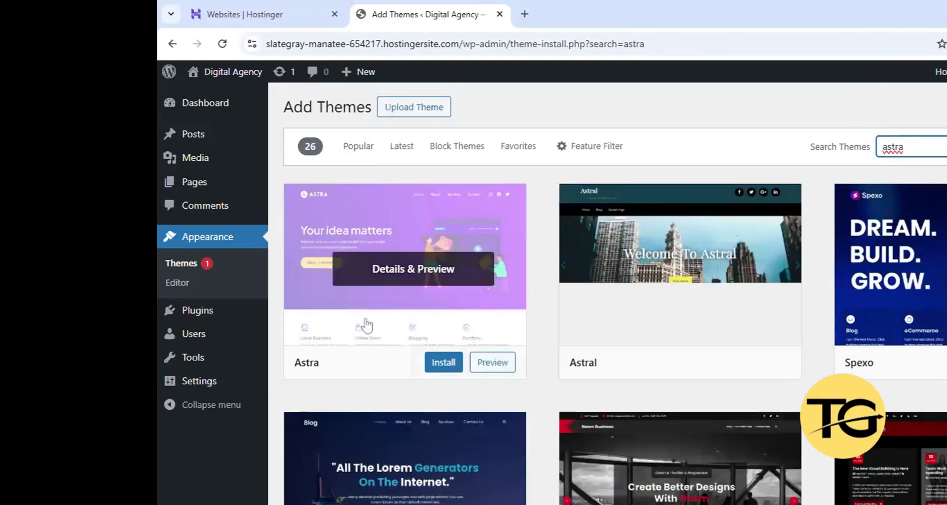
{"action": "left_click", "coordinate": [409, 328]}
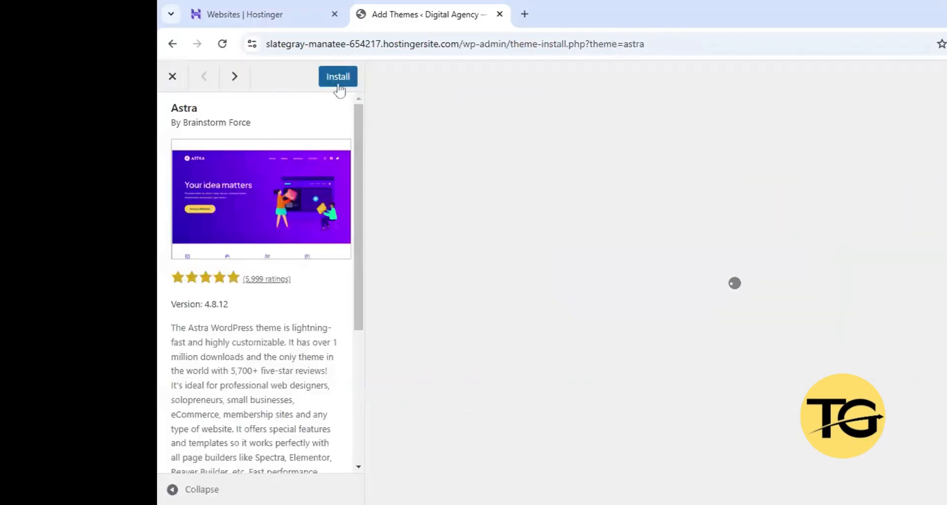
{"action": "left_click", "coordinate": [338, 85]}
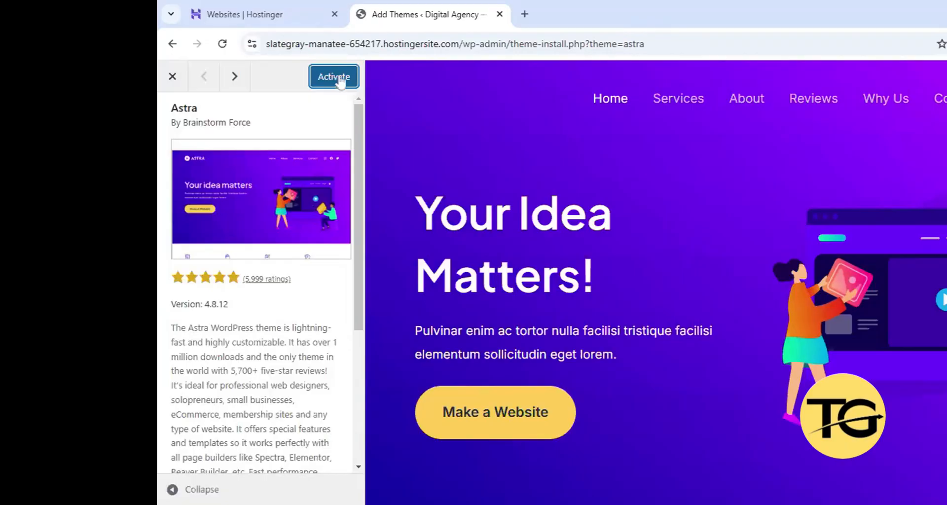
{"action": "left_click", "coordinate": [339, 79]}
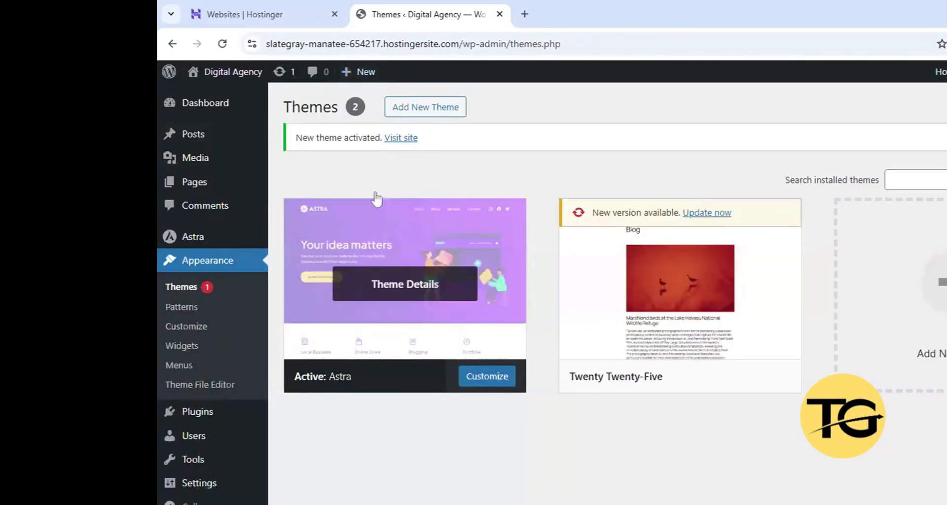
View the live Digital Agency site in a new browser tab and return to the installed themes.
{"action": "mouse_move", "coordinate": [232, 81]}
{"action": "middle_click", "coordinate": [281, 96]}
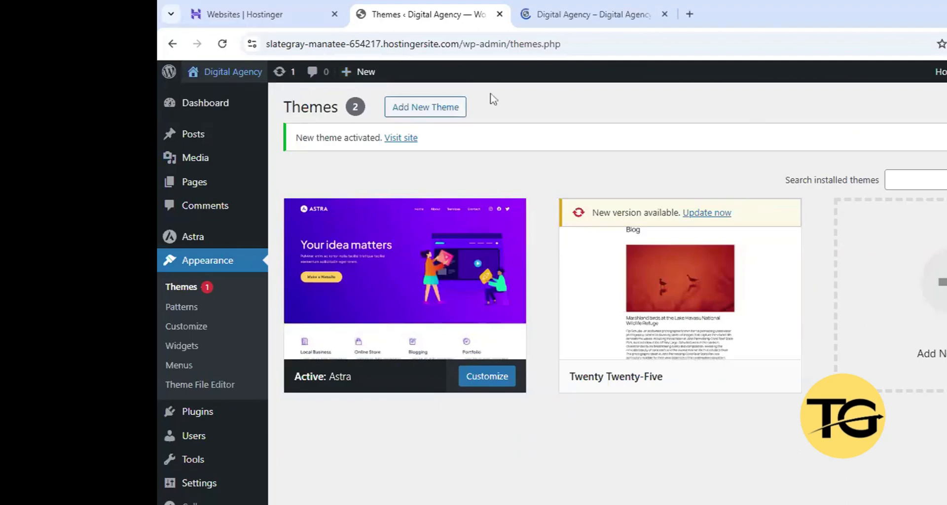
{"action": "left_click", "coordinate": [555, 16]}
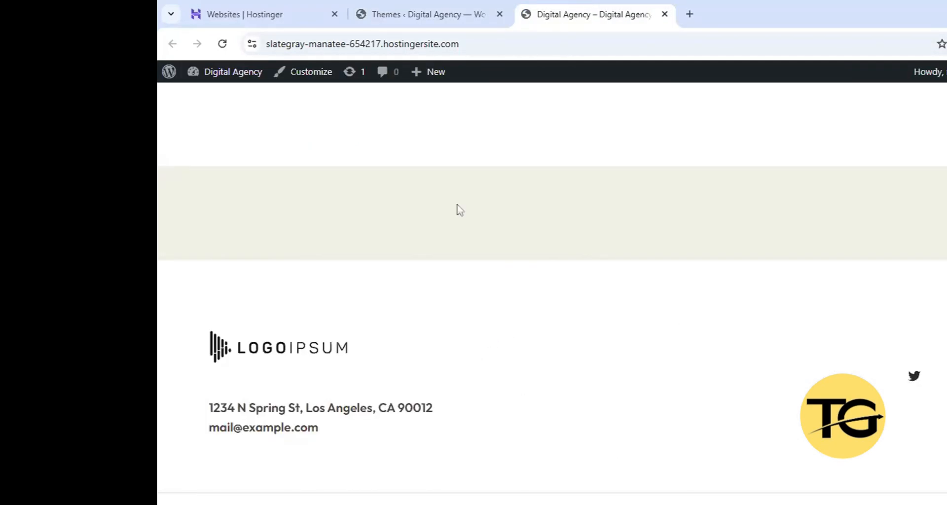
{"action": "left_click", "coordinate": [406, 3]}
{"action": "mouse_move", "coordinate": [395, 352]}
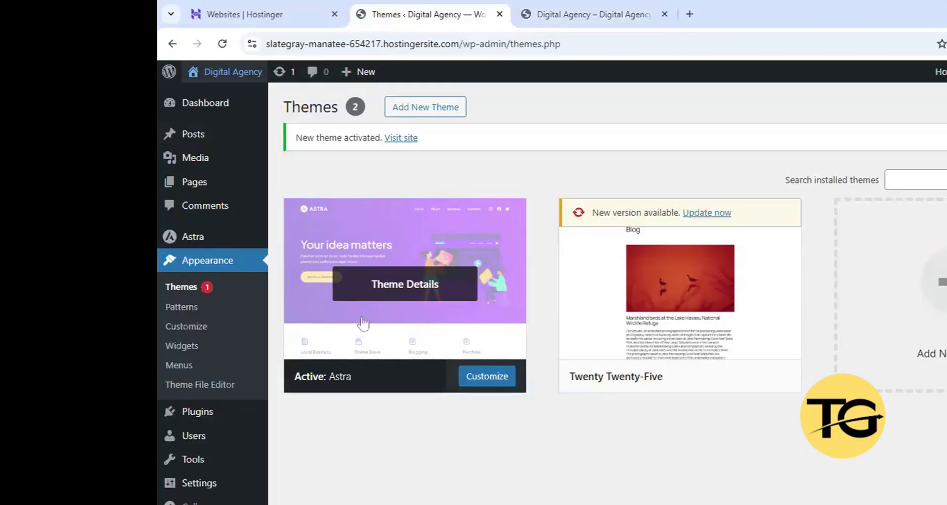
Install and activate Starter Templates from the Astra dashboard.
{"action": "mouse_move", "coordinate": [200, 247]}
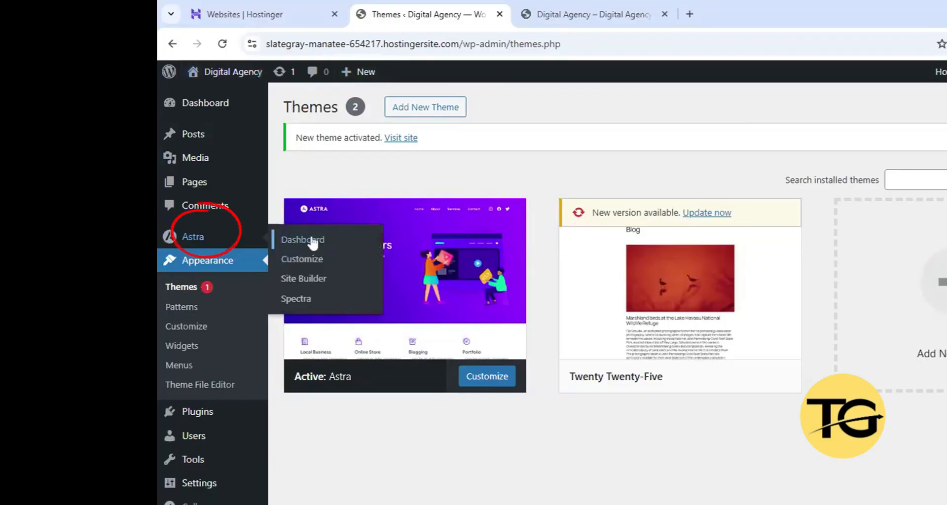
{"action": "left_click", "coordinate": [311, 239]}
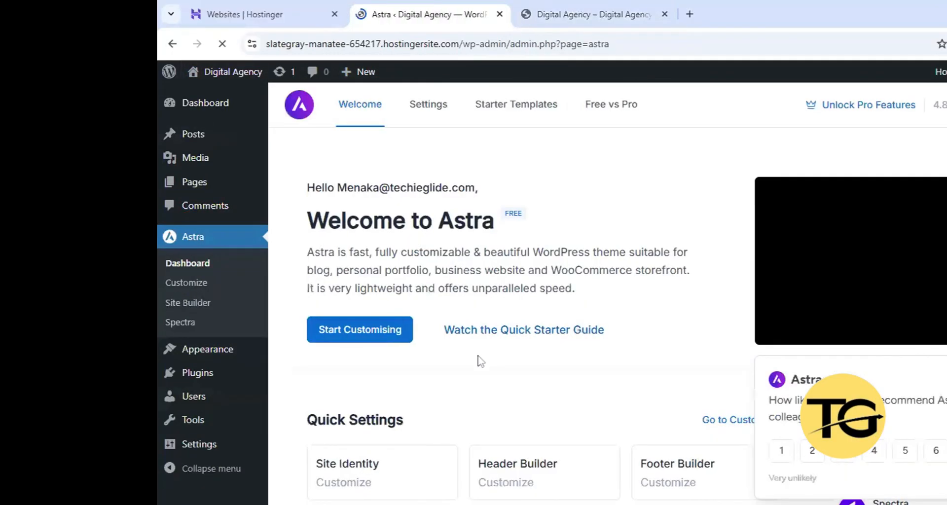
{"action": "left_click", "coordinate": [518, 106]}
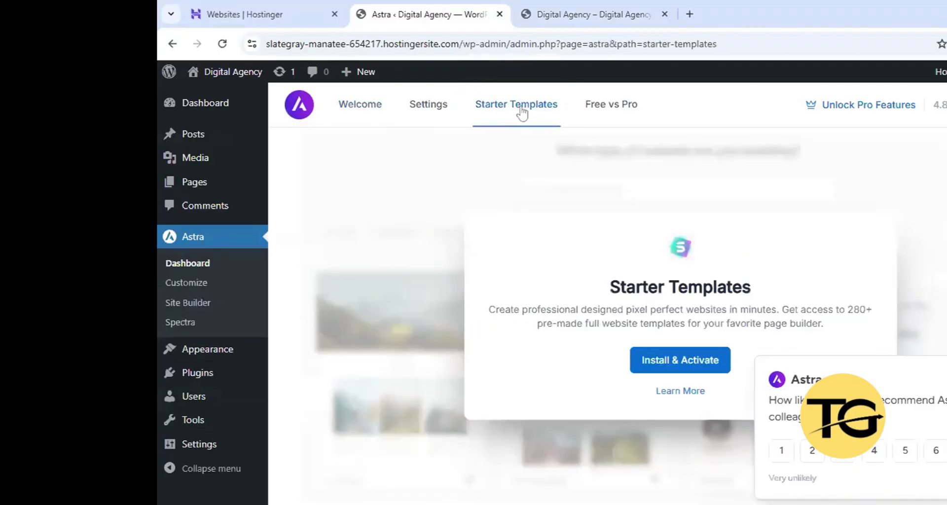
{"action": "scroll", "coordinate": [642, 353], "scroll_direction": "down", "scroll_amount": 2}
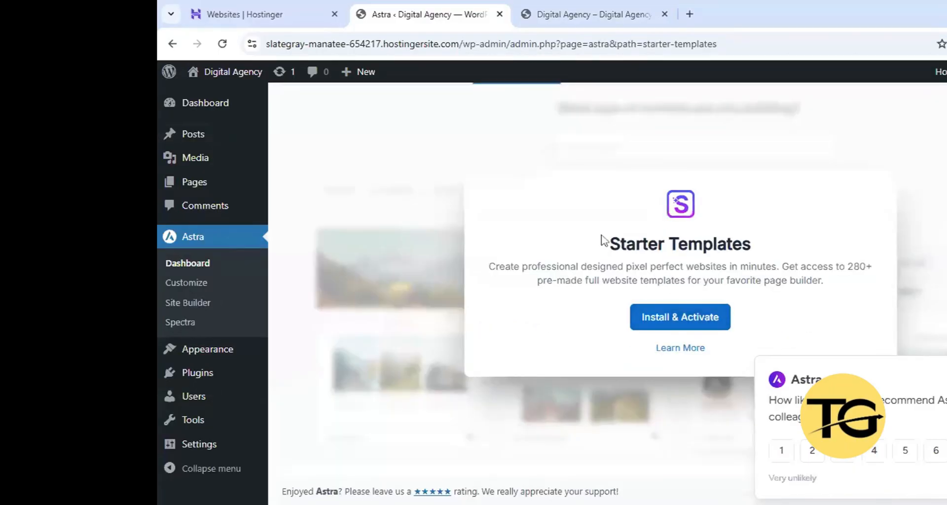
{"action": "left_click_drag", "start_coordinate": [597, 243], "coordinate": [751, 245]}
{"action": "left_click", "coordinate": [773, 286]}
{"action": "left_click", "coordinate": [671, 318]}
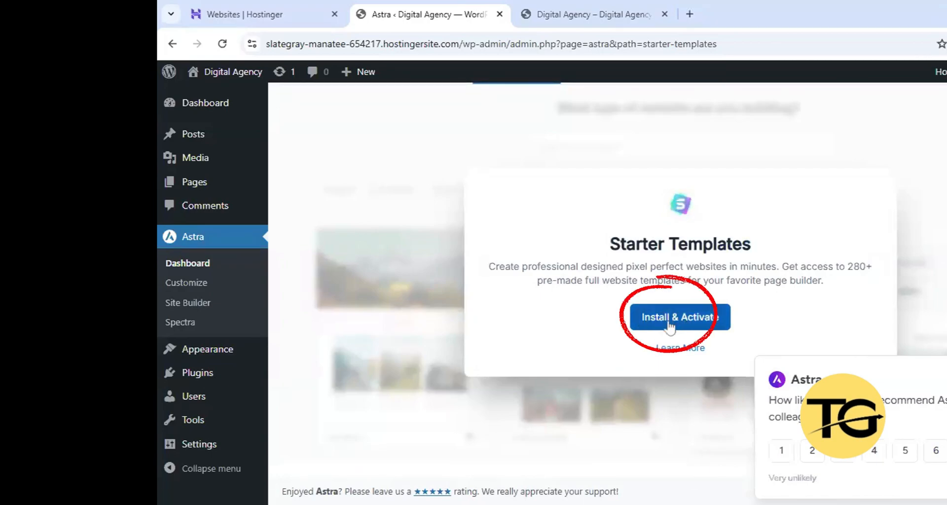
{"action": "left_click", "coordinate": [672, 320]}
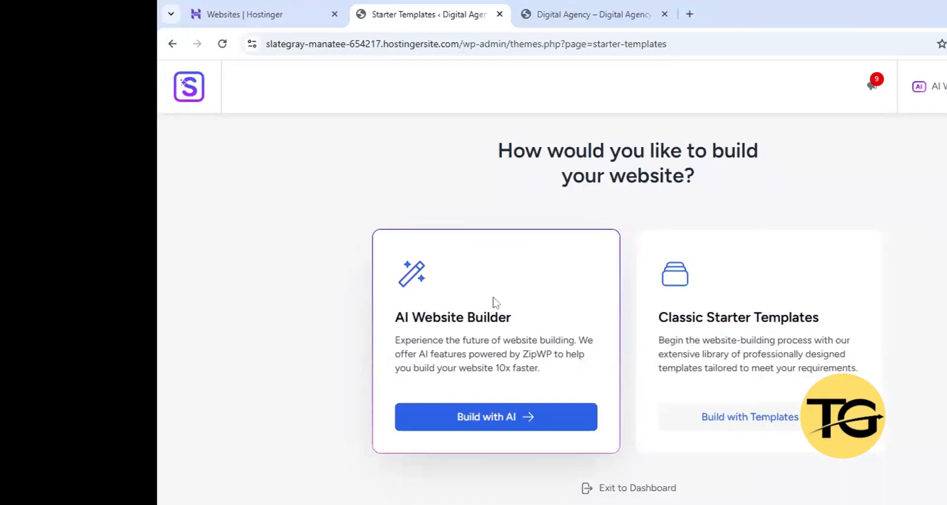
{"action": "left_click_drag", "start_coordinate": [392, 321], "coordinate": [552, 336]}
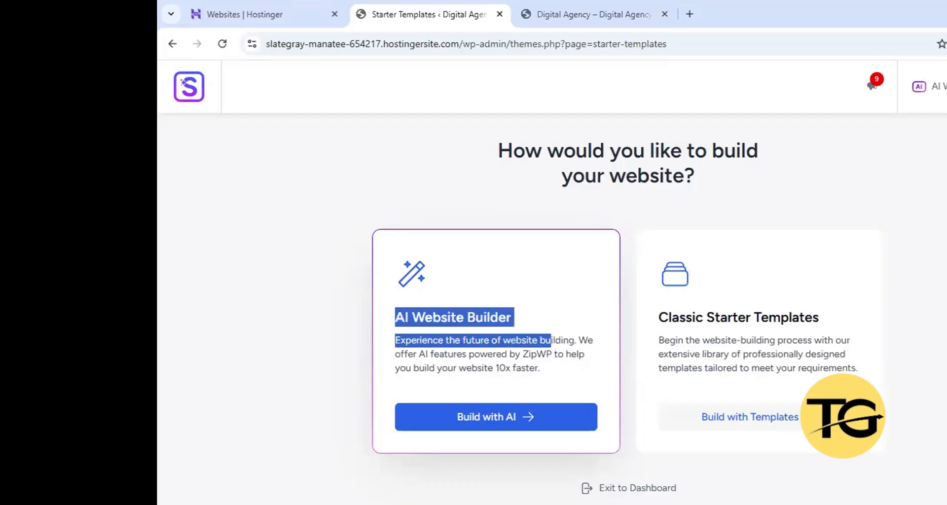
Choose to build the website with Classic Starter Templates, using Elementor as the page builder.
{"action": "left_click_drag", "start_coordinate": [657, 318], "coordinate": [838, 314]}
{"action": "left_click", "coordinate": [381, 385]}
{"action": "left_click_drag", "start_coordinate": [394, 320], "coordinate": [512, 321]}
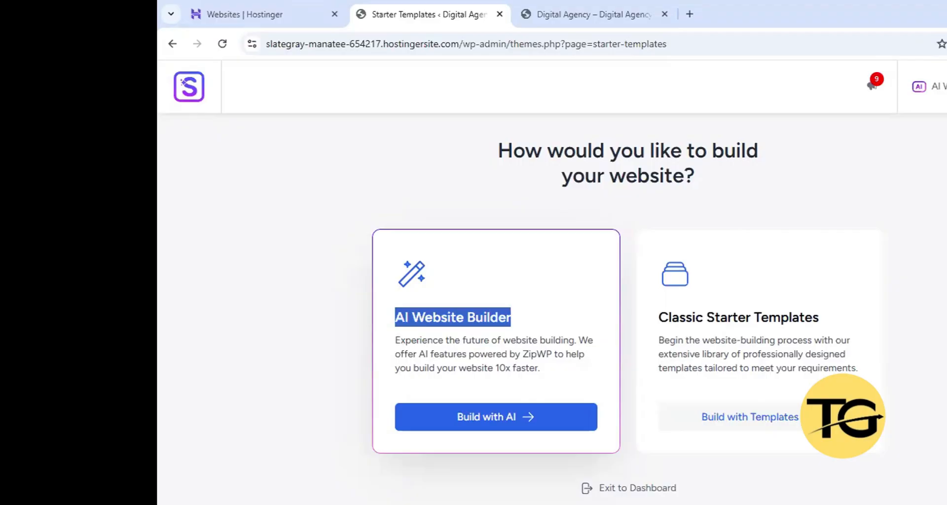
{"action": "left_click", "coordinate": [542, 319]}
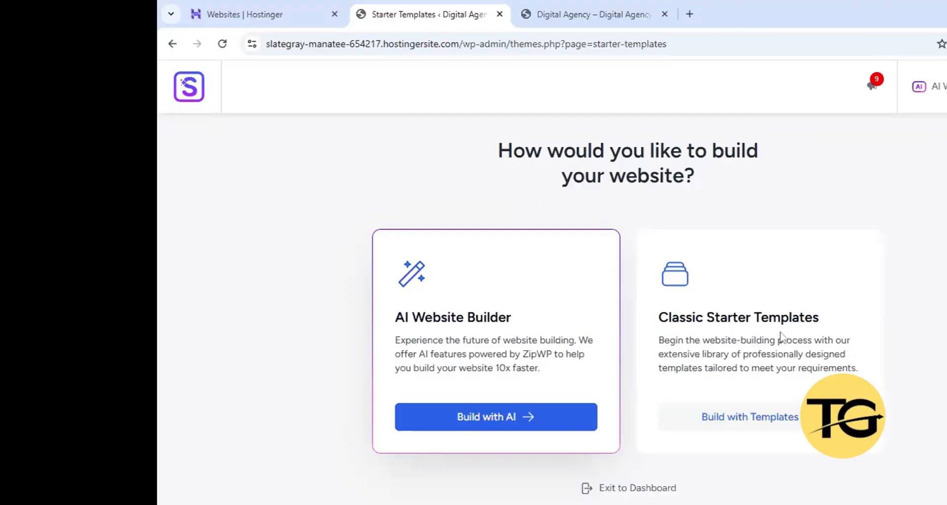
{"action": "left_click", "coordinate": [748, 419]}
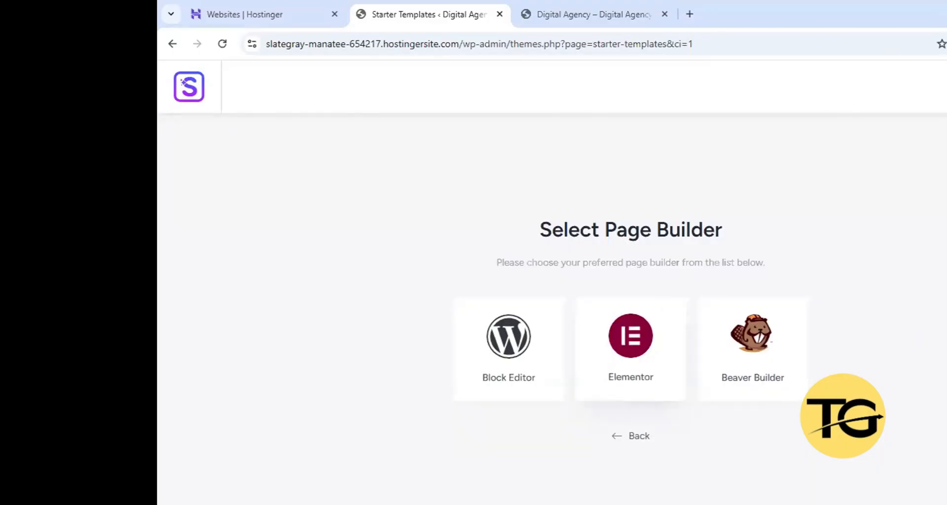
{"action": "left_click", "coordinate": [636, 350]}
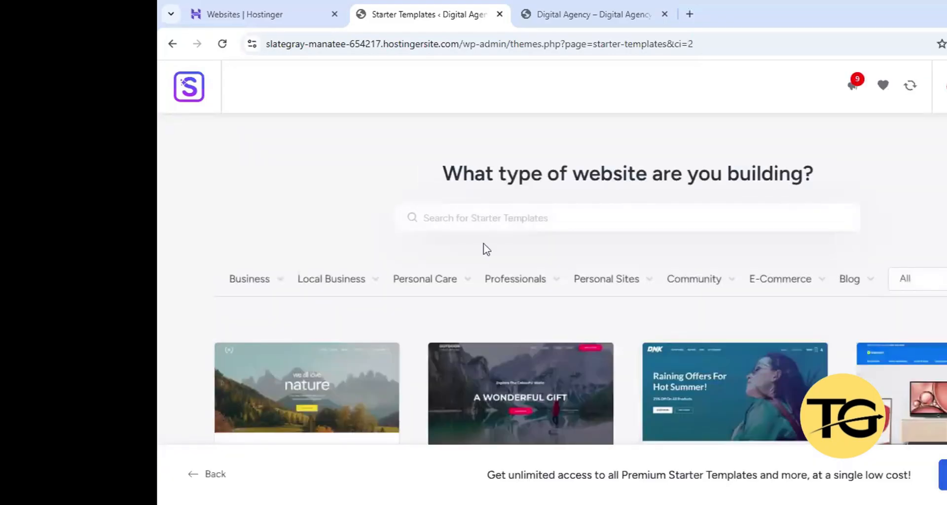
Browse the Elementor starter template library and its category filters.
{"action": "scroll", "coordinate": [216, 213], "scroll_direction": "down", "scroll_amount": 3}
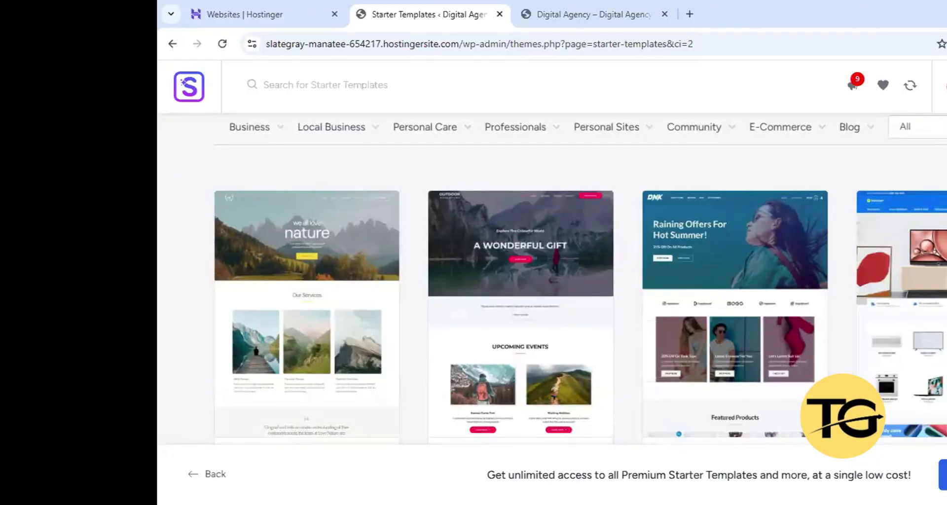
{"action": "scroll", "coordinate": [446, 258], "scroll_direction": "down", "scroll_amount": 9}
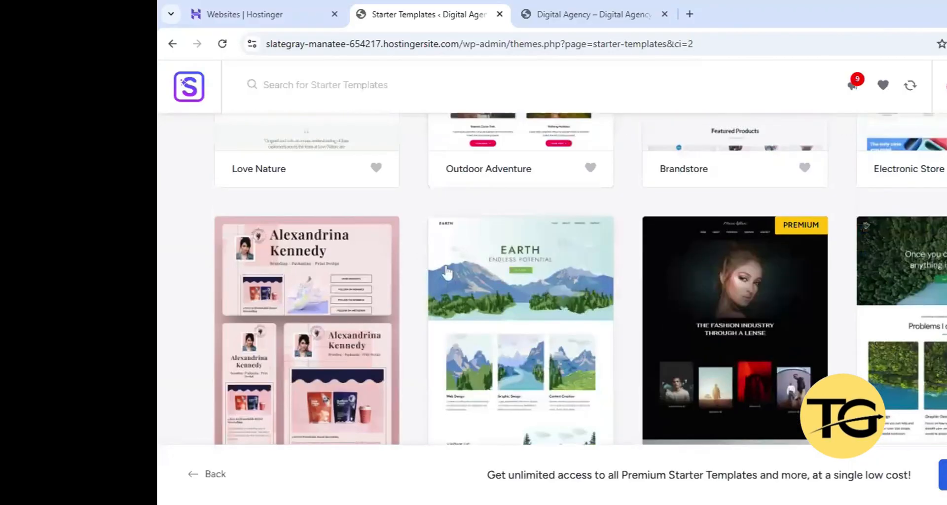
{"action": "scroll", "coordinate": [441, 279], "scroll_direction": "down", "scroll_amount": 6}
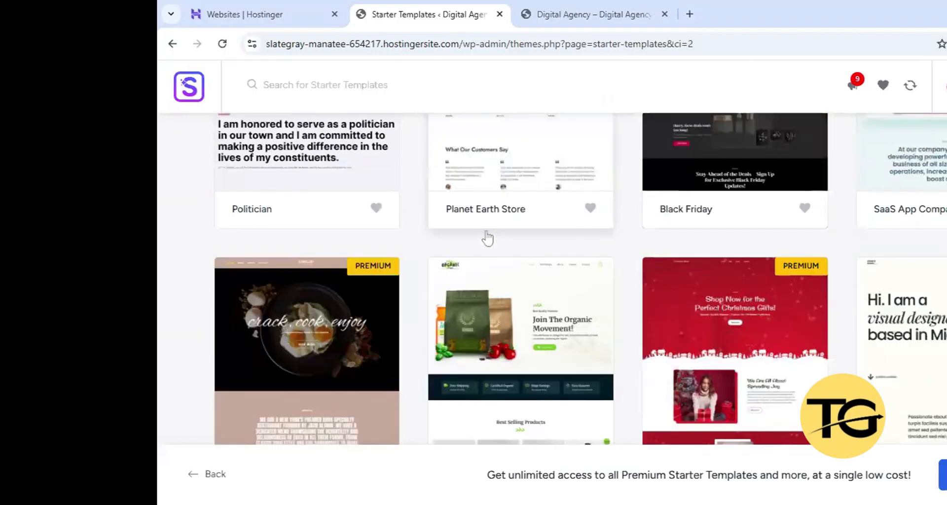
{"action": "scroll", "coordinate": [618, 353], "scroll_direction": "down", "scroll_amount": 7}
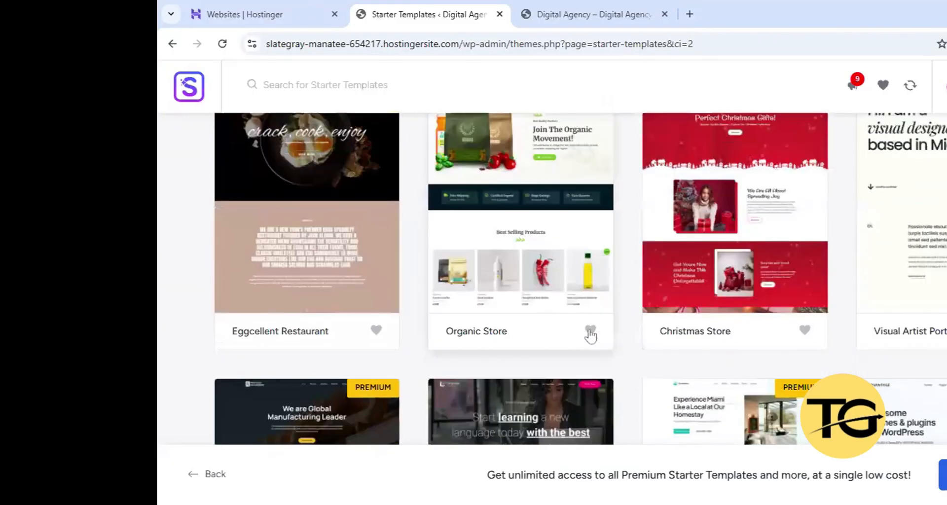
{"action": "scroll", "coordinate": [592, 337], "scroll_direction": "down", "scroll_amount": 4}
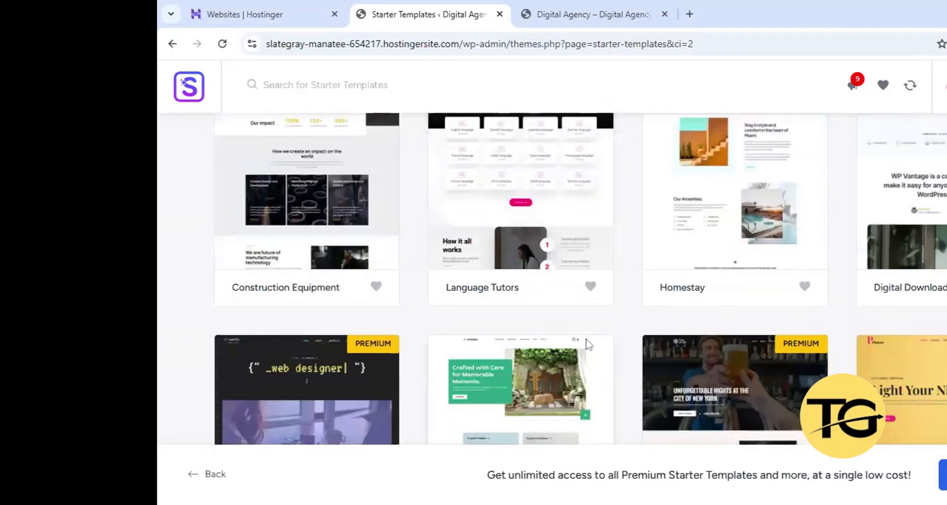
{"action": "scroll", "coordinate": [604, 313], "scroll_direction": "up", "scroll_amount": 15}
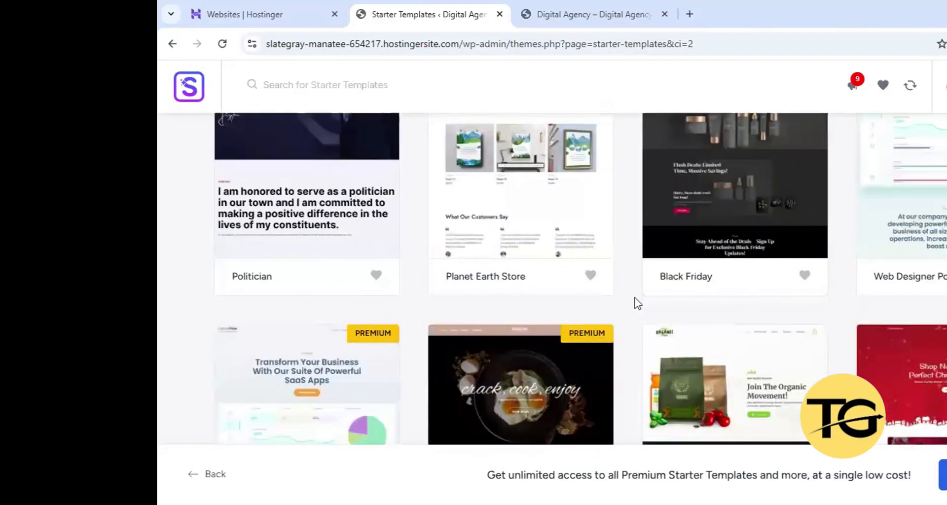
{"action": "scroll", "coordinate": [636, 304], "scroll_direction": "up", "scroll_amount": 10}
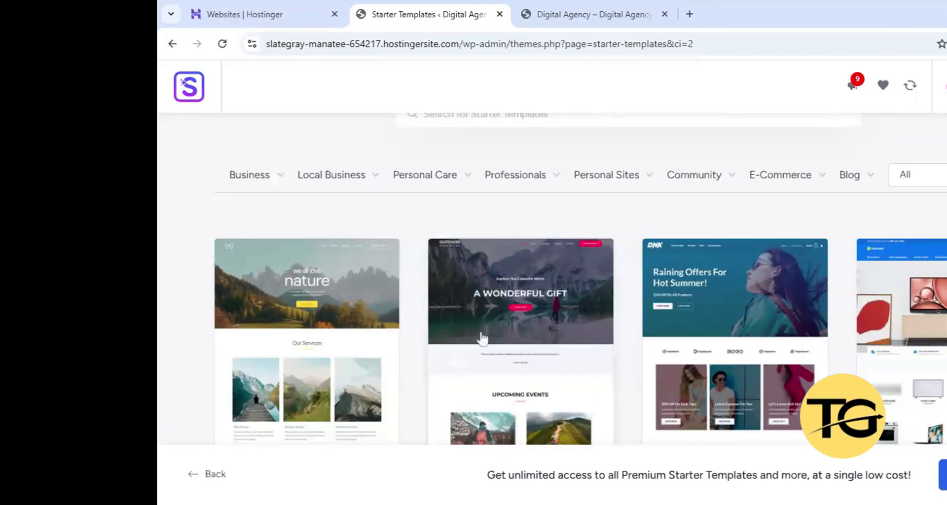
{"action": "scroll", "coordinate": [264, 226], "scroll_direction": "up", "scroll_amount": 2}
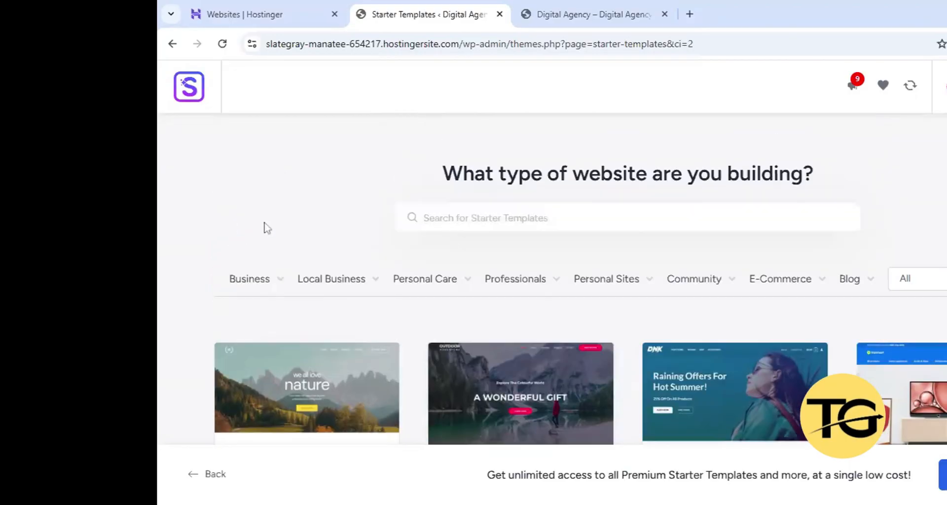
{"action": "scroll", "coordinate": [437, 307], "scroll_direction": "down", "scroll_amount": 1}
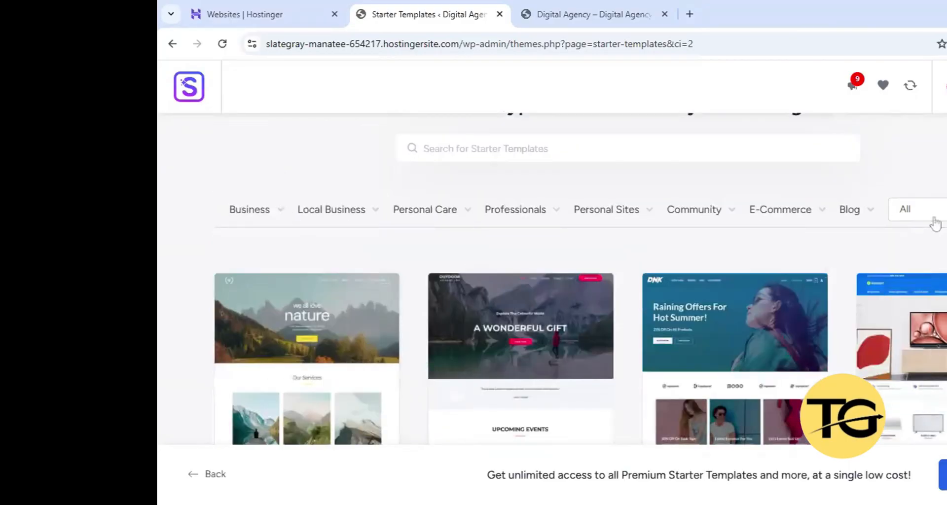
{"action": "mouse_move", "coordinate": [244, 222]}
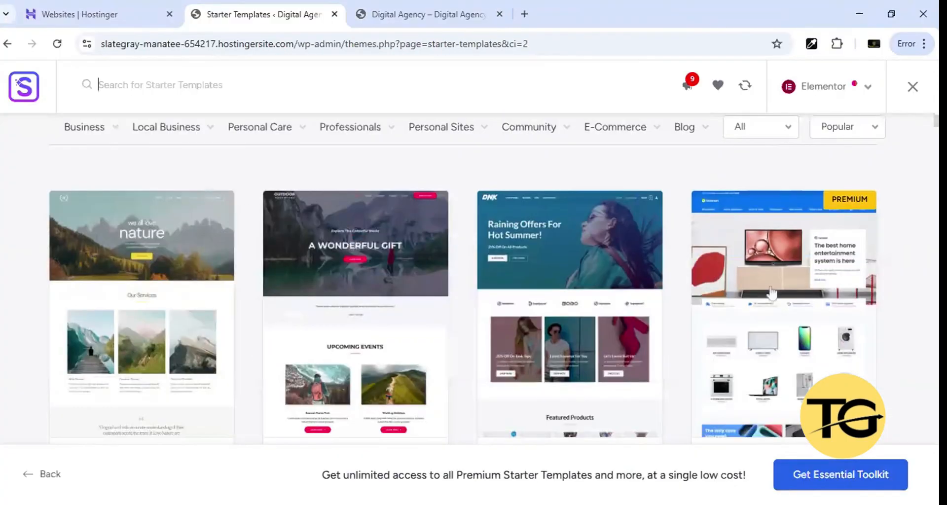
Find the Web Designer Portfolio template in the library and open its preview.
{"action": "scroll", "coordinate": [597, 319], "scroll_direction": "down", "scroll_amount": 3}
{"action": "scroll", "coordinate": [331, 294], "scroll_direction": "down", "scroll_amount": 10}
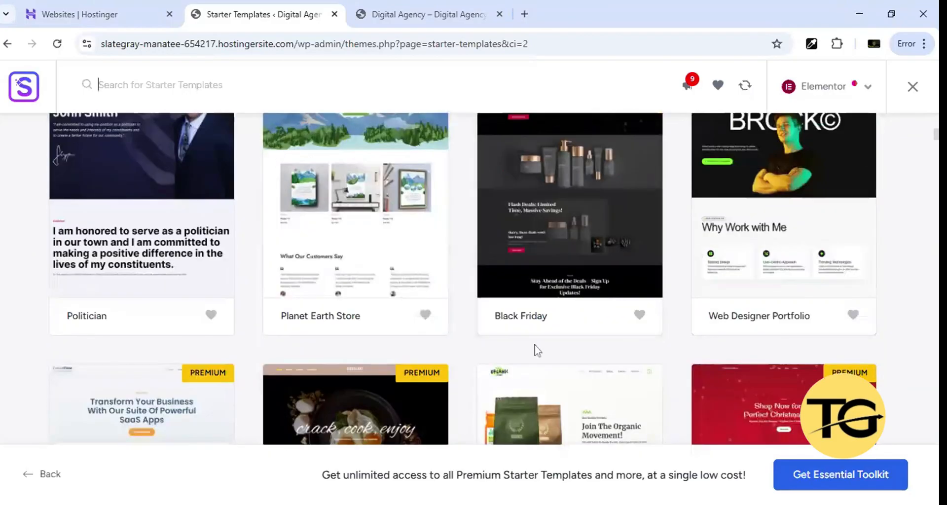
{"action": "scroll", "coordinate": [654, 368], "scroll_direction": "up", "scroll_amount": 3}
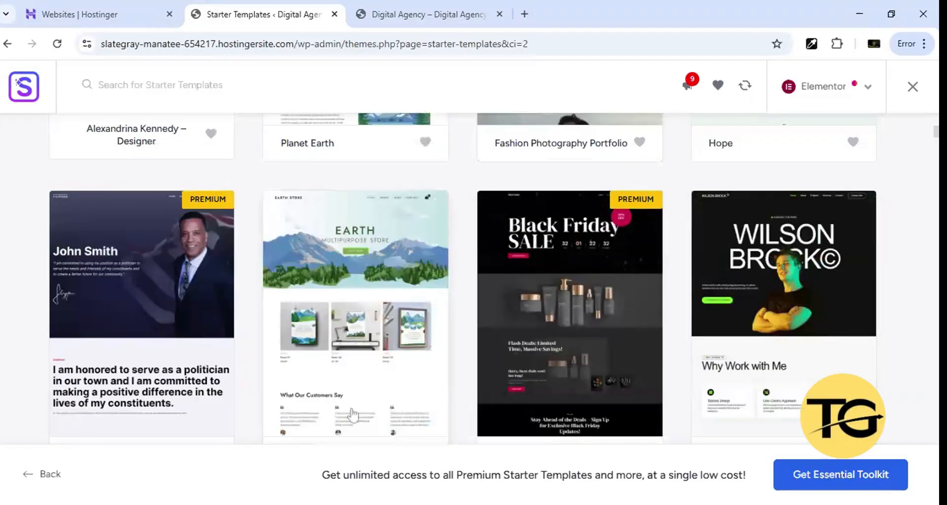
{"action": "scroll", "coordinate": [730, 320], "scroll_direction": "down", "scroll_amount": 2}
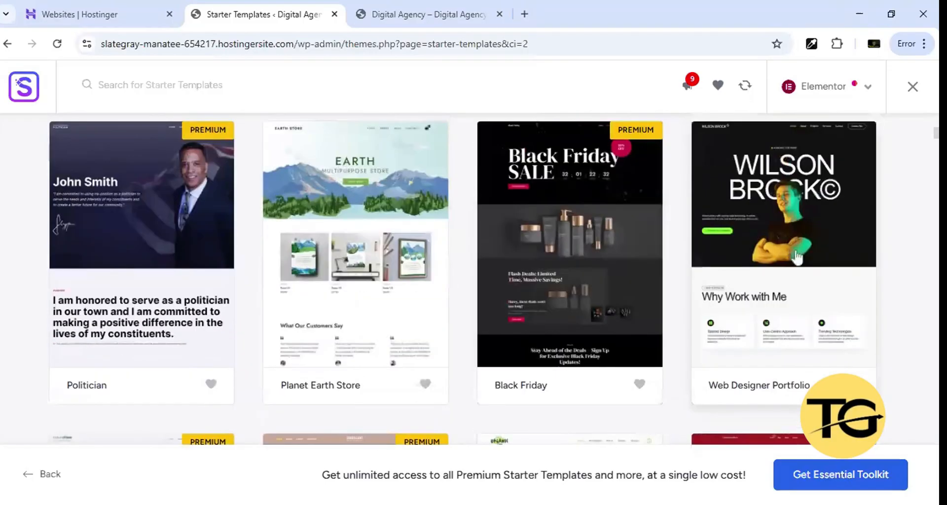
{"action": "left_click", "coordinate": [749, 263]}
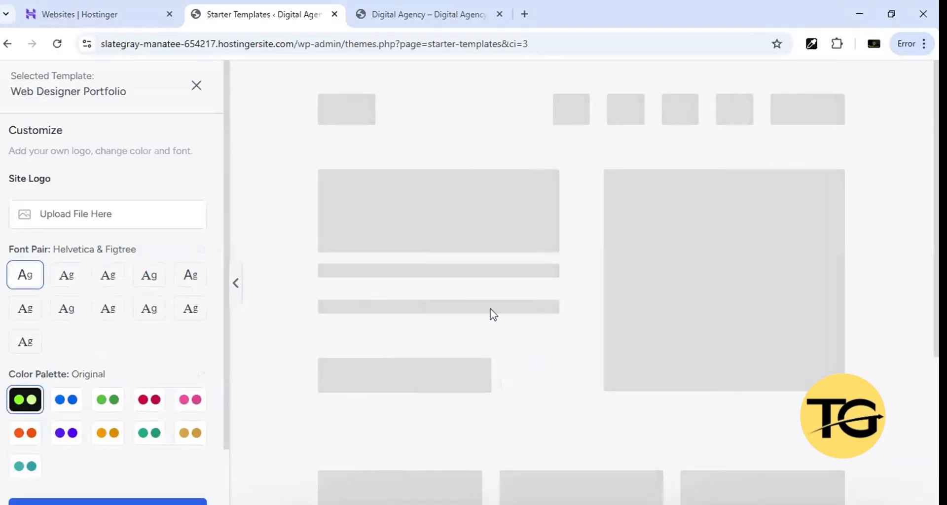
Look through the sections of the Web Designer Portfolio preview and return to the template library.
{"action": "scroll", "coordinate": [493, 316], "scroll_direction": "down", "scroll_amount": 10}
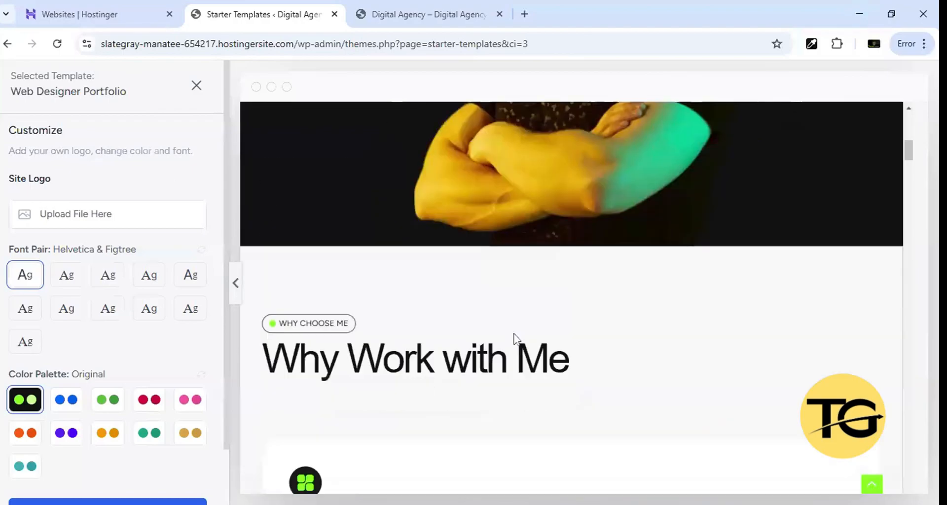
{"action": "scroll", "coordinate": [516, 339], "scroll_direction": "down", "scroll_amount": 4}
{"action": "scroll", "coordinate": [510, 349], "scroll_direction": "down", "scroll_amount": 10}
{"action": "scroll", "coordinate": [511, 346], "scroll_direction": "down", "scroll_amount": 10}
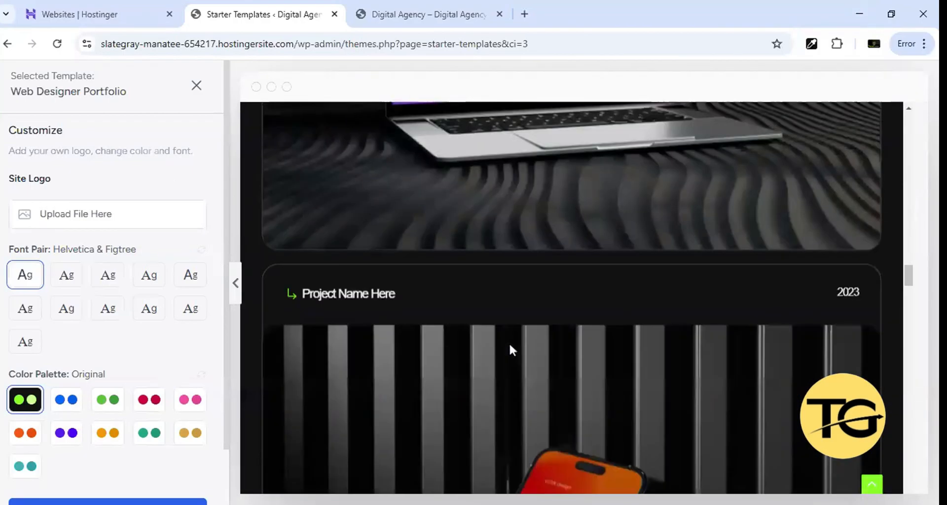
{"action": "scroll", "coordinate": [511, 349], "scroll_direction": "down", "scroll_amount": 20}
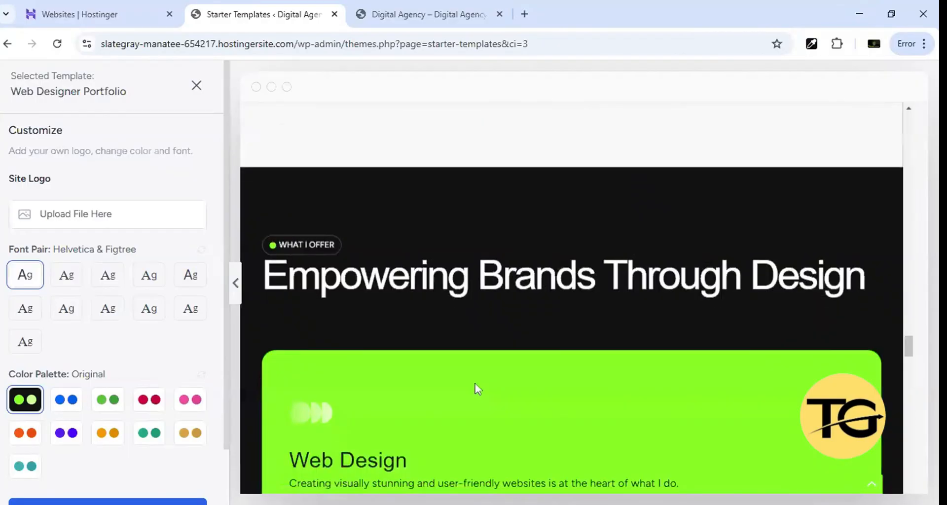
{"action": "scroll", "coordinate": [471, 387], "scroll_direction": "down", "scroll_amount": 15}
{"action": "left_click_drag", "start_coordinate": [914, 400], "coordinate": [910, 121]}
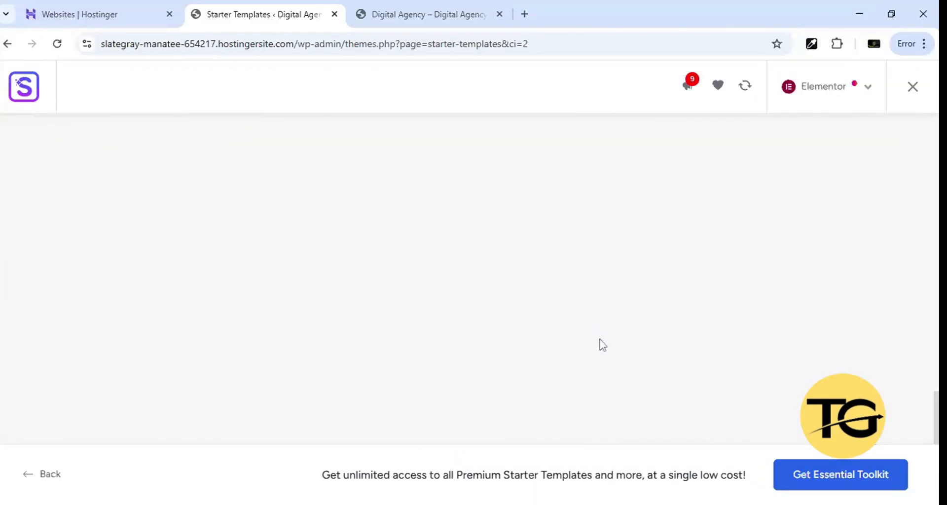
Look over more starter templates and select the Web Designer Portfolio template for customization.
{"action": "scroll", "coordinate": [498, 369], "scroll_direction": "down", "scroll_amount": 5}
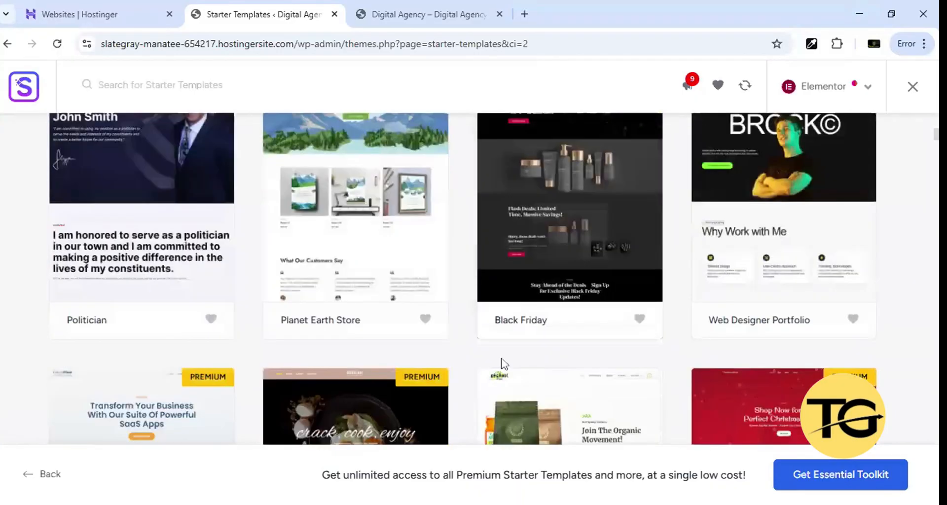
{"action": "scroll", "coordinate": [502, 365], "scroll_direction": "down", "scroll_amount": 8}
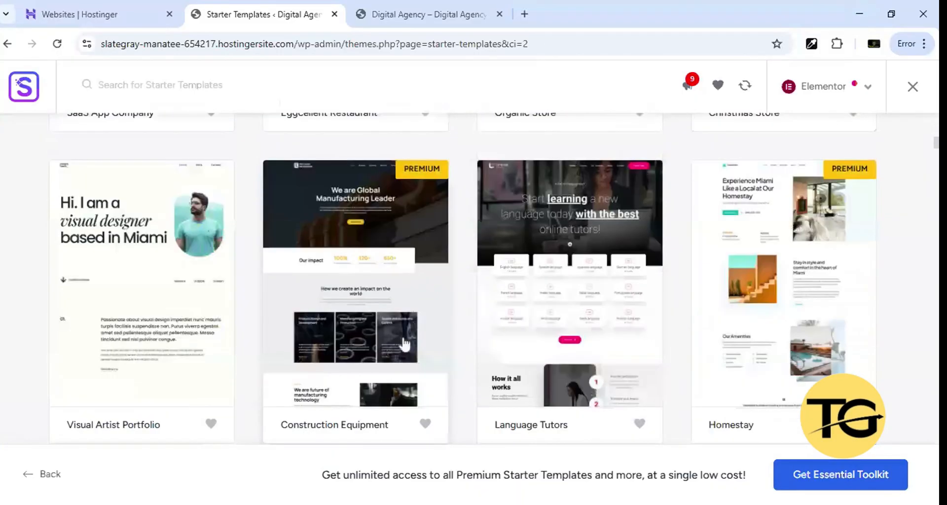
{"action": "scroll", "coordinate": [375, 322], "scroll_direction": "up", "scroll_amount": 1}
{"action": "scroll", "coordinate": [385, 324], "scroll_direction": "down", "scroll_amount": 3}
{"action": "scroll", "coordinate": [665, 341], "scroll_direction": "up", "scroll_amount": 2}
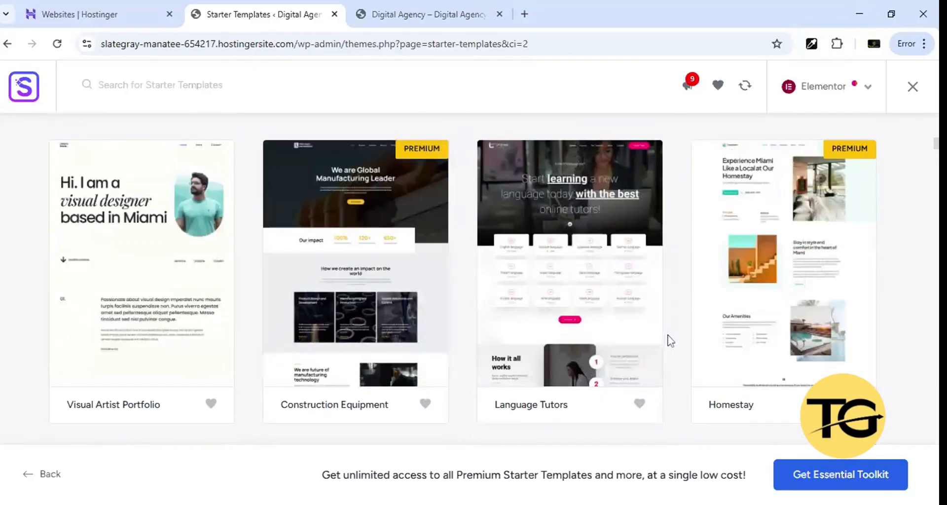
{"action": "scroll", "coordinate": [743, 374], "scroll_direction": "up", "scroll_amount": 10}
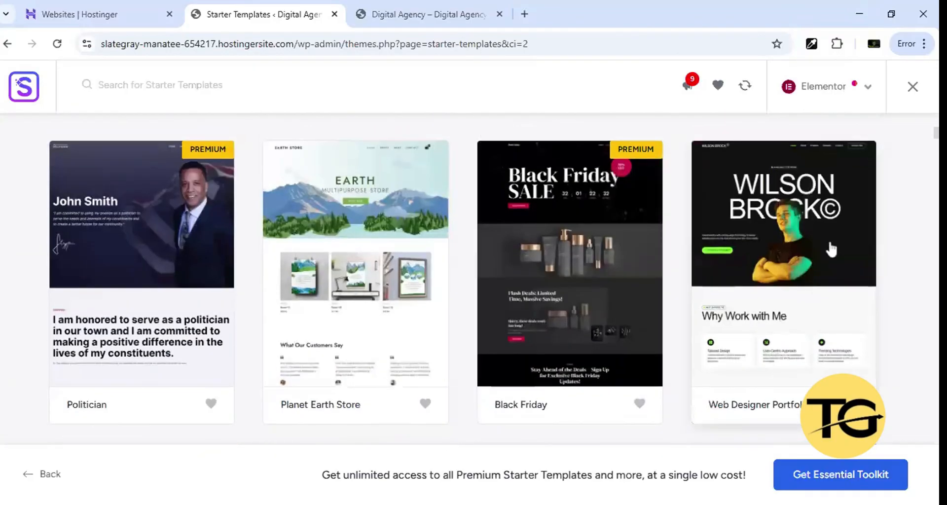
{"action": "left_click", "coordinate": [798, 254]}
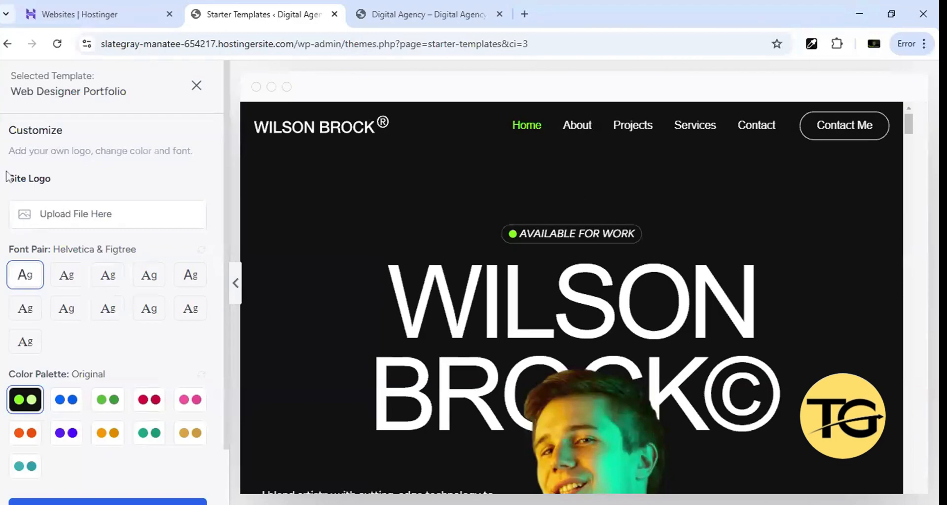
Examine the Site Logo and Font Pair options for customizing the template.
{"action": "left_click_drag", "start_coordinate": [6, 176], "coordinate": [71, 188]}
{"action": "left_click", "coordinate": [79, 181]}
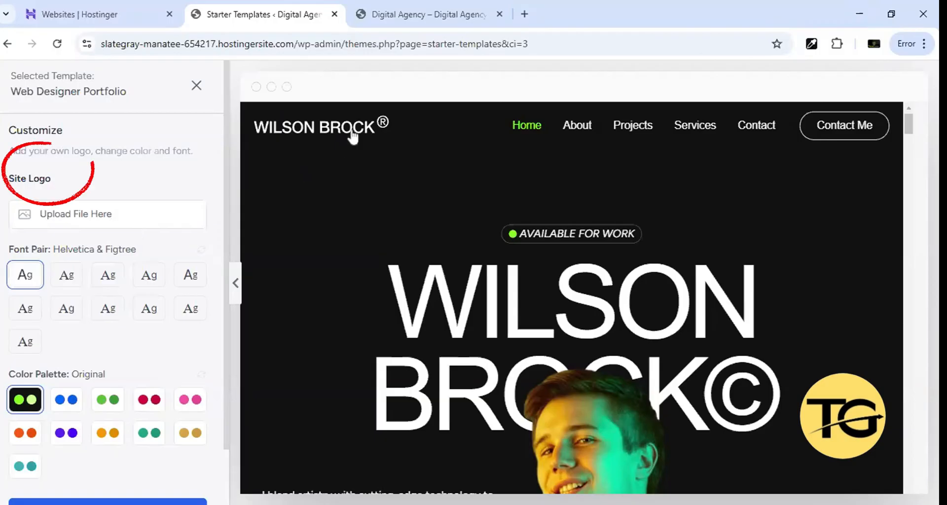
{"action": "left_click_drag", "start_coordinate": [8, 249], "coordinate": [37, 249]}
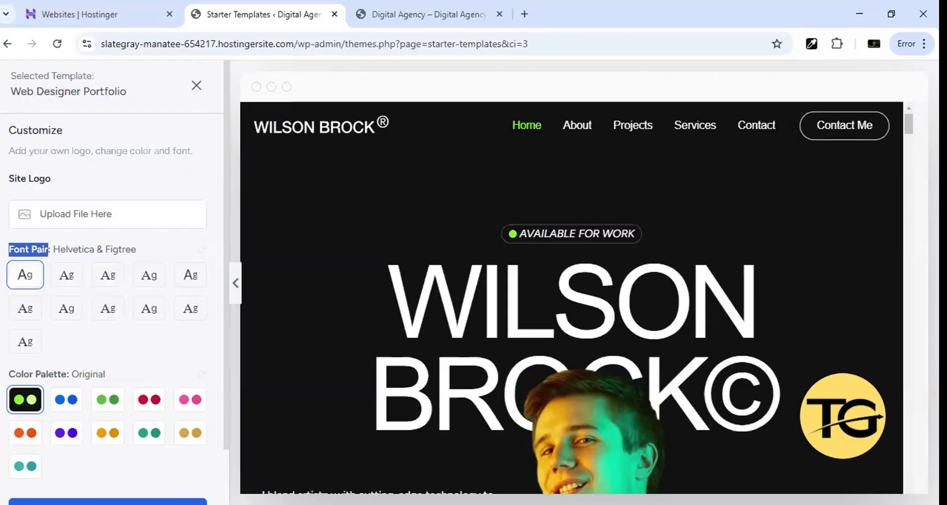
{"action": "left_click_drag", "start_coordinate": [52, 249], "coordinate": [140, 256]}
{"action": "left_click", "coordinate": [157, 249]}
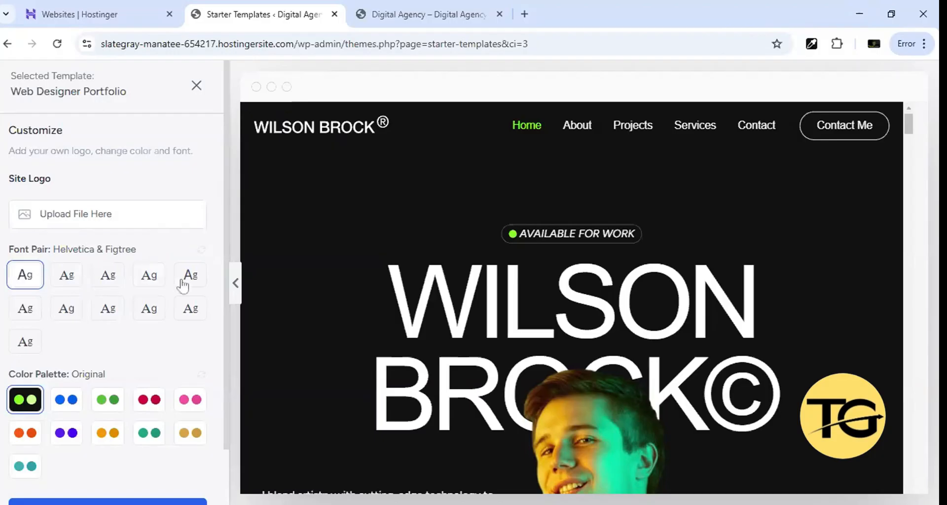
Try several font pairs, including IBM Plex Serif & Inter, Inter & Poppins and Lexend & DM Sans, and restore Helvetica & Figtree.
{"action": "left_click", "coordinate": [150, 315]}
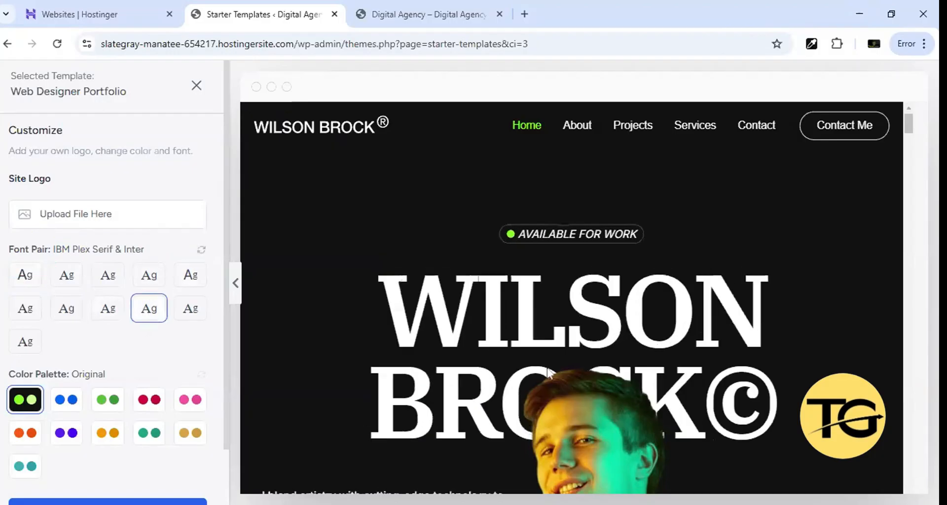
{"action": "left_click", "coordinate": [190, 316]}
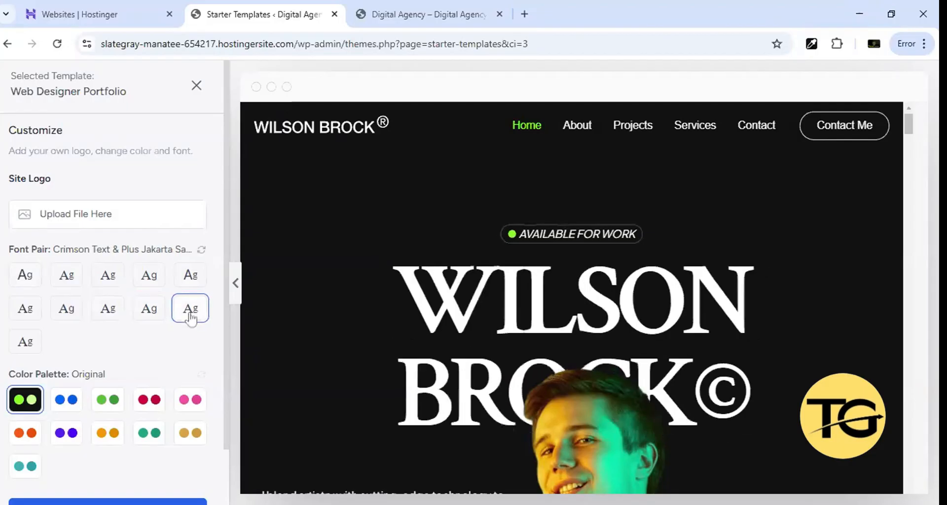
{"action": "left_click", "coordinate": [186, 276]}
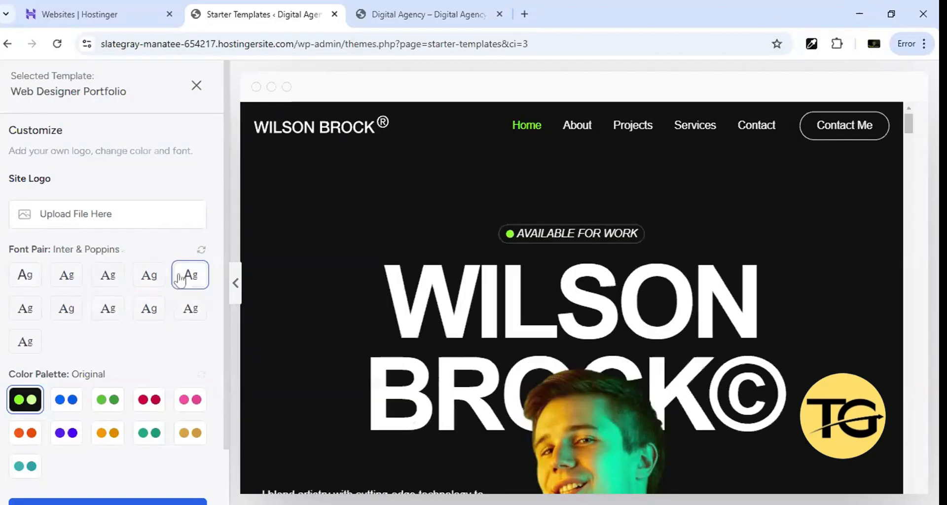
{"action": "left_click", "coordinate": [147, 276]}
{"action": "left_click", "coordinate": [107, 277]}
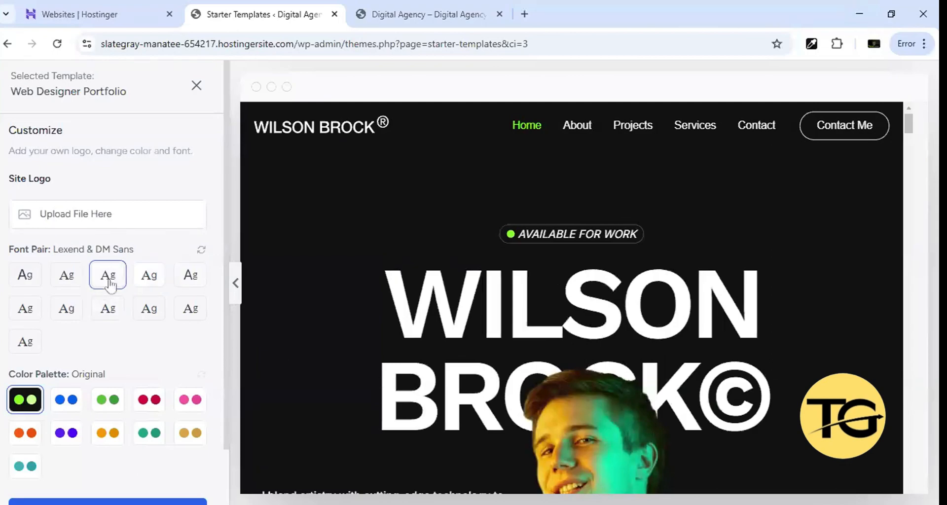
{"action": "left_click", "coordinate": [68, 281]}
{"action": "left_click", "coordinate": [25, 282]}
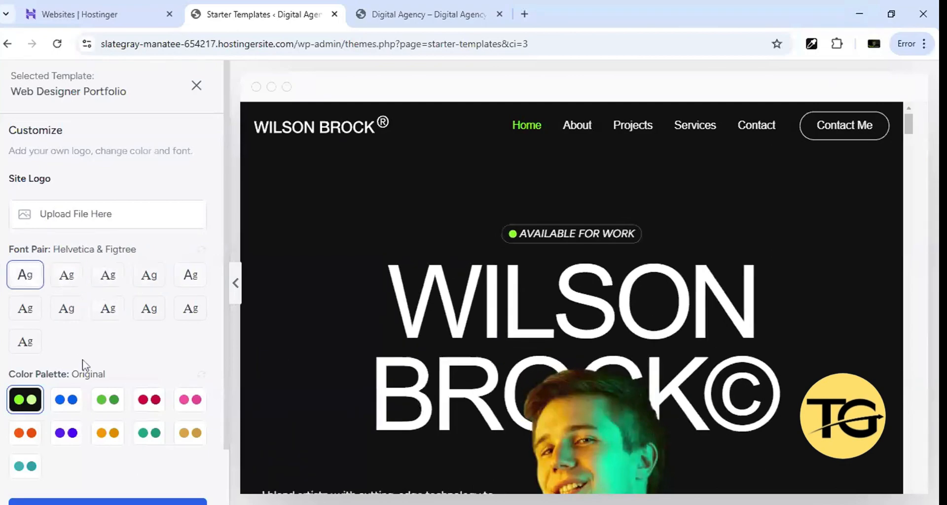
Try several color palettes for the template, including Style 7 and Style 4, and restore the Original palette.
{"action": "scroll", "coordinate": [85, 365], "scroll_direction": "down", "scroll_amount": 2}
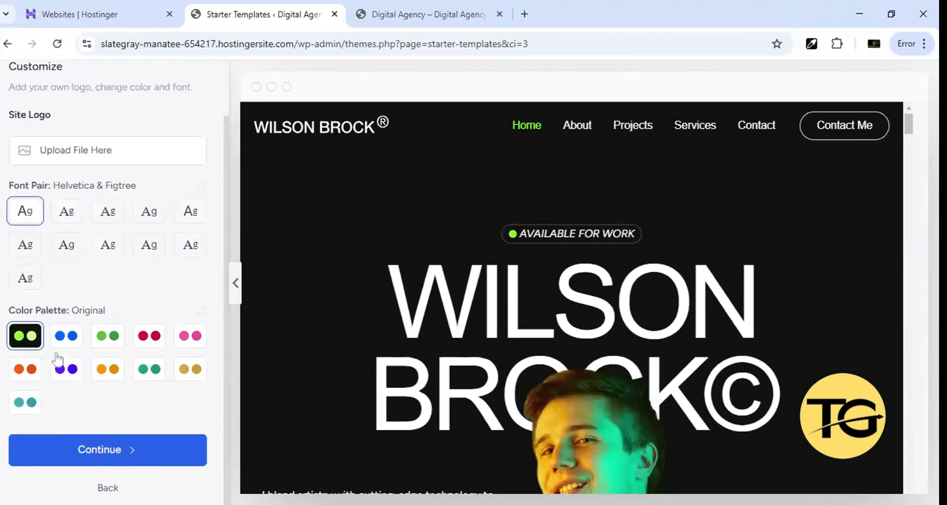
{"action": "scroll", "coordinate": [597, 276], "scroll_direction": "down", "scroll_amount": 3}
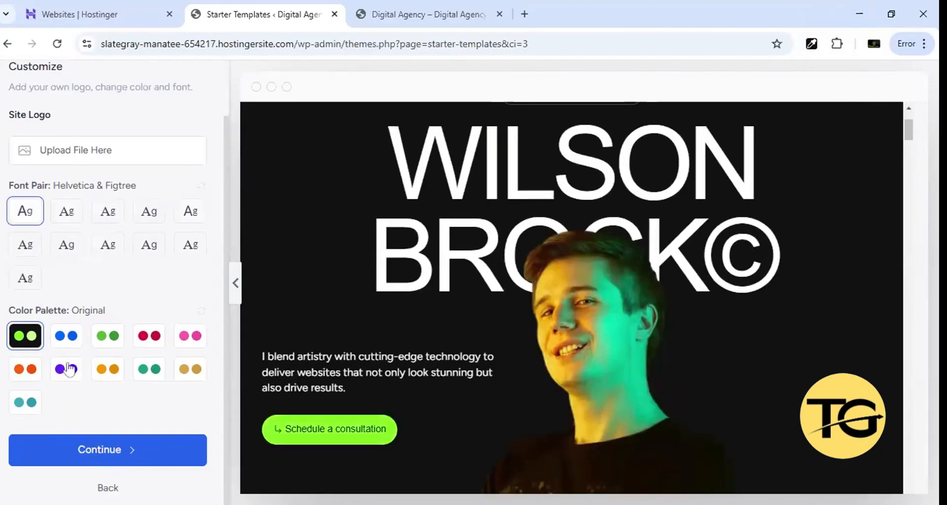
{"action": "left_click", "coordinate": [66, 375]}
{"action": "left_click", "coordinate": [105, 376]}
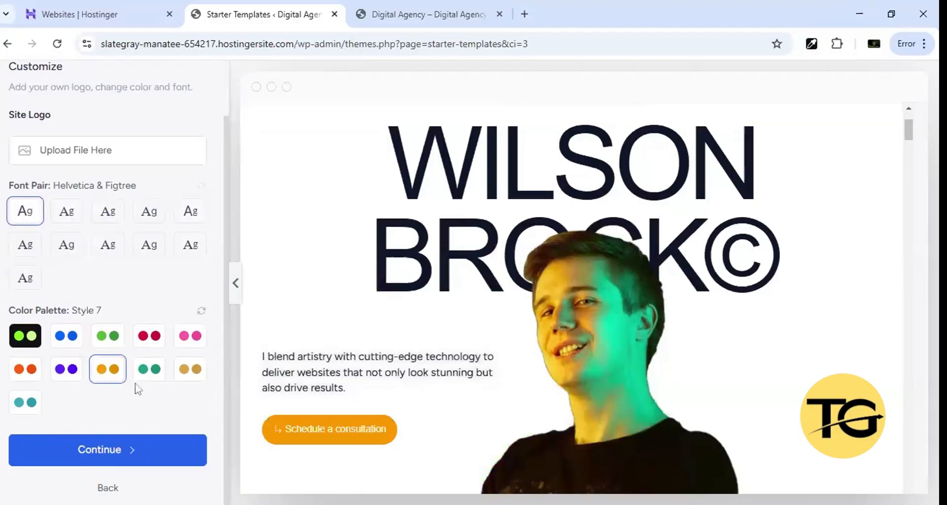
{"action": "left_click", "coordinate": [153, 378]}
{"action": "left_click", "coordinate": [191, 369]}
{"action": "left_click", "coordinate": [189, 336]}
{"action": "scroll", "coordinate": [644, 330], "scroll_direction": "up", "scroll_amount": 3}
{"action": "scroll", "coordinate": [644, 329], "scroll_direction": "down", "scroll_amount": 5}
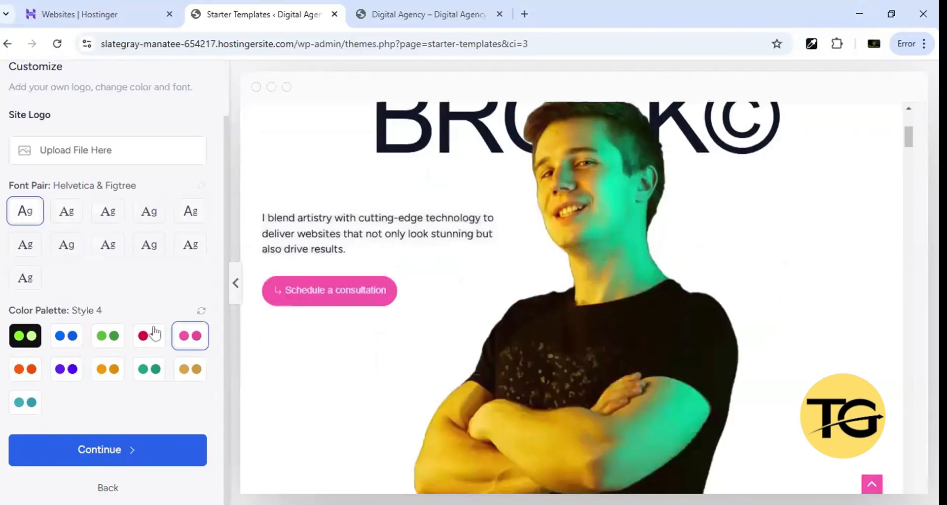
{"action": "left_click", "coordinate": [25, 336]}
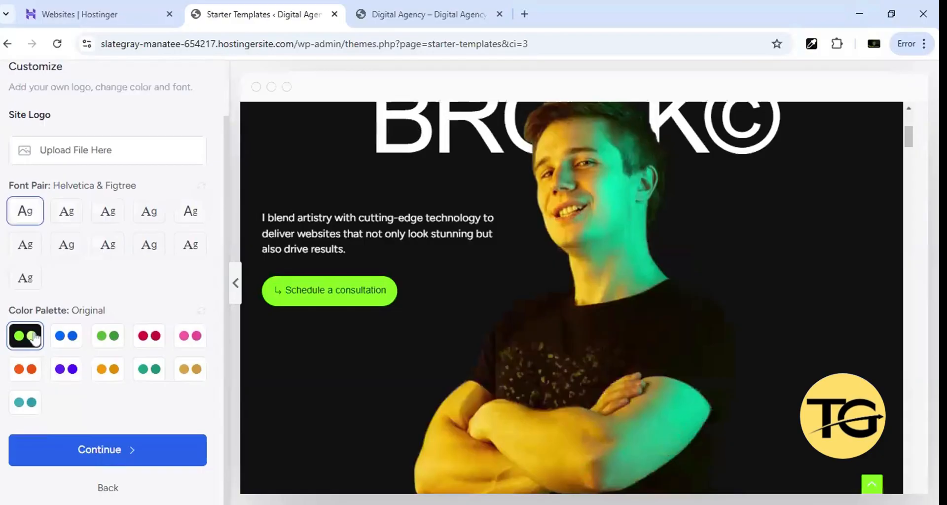
Accept the Helvetica & Figtree fonts and Original palette and proceed to the website feature selection.
{"action": "left_click", "coordinate": [130, 450]}
{"action": "scroll", "coordinate": [228, 408], "scroll_direction": "down", "scroll_amount": 2}
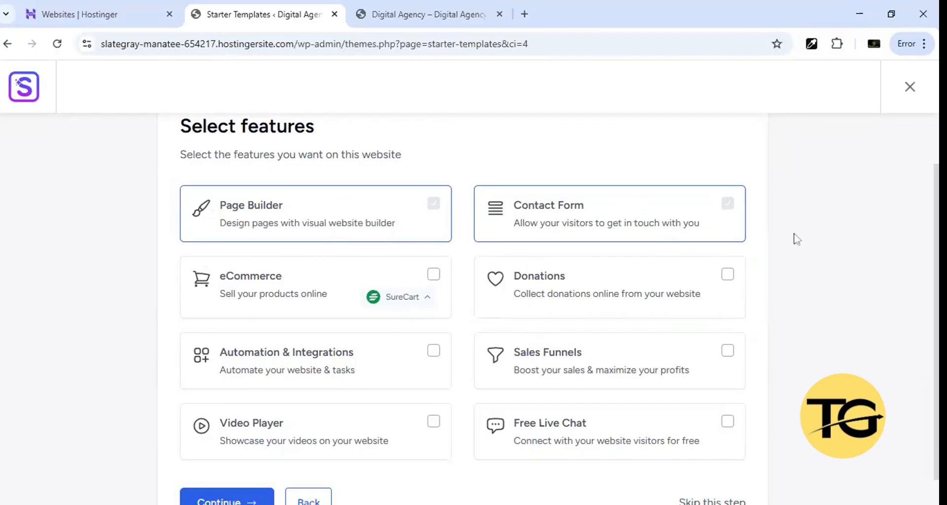
{"action": "scroll", "coordinate": [646, 254], "scroll_direction": "down", "scroll_amount": 2}
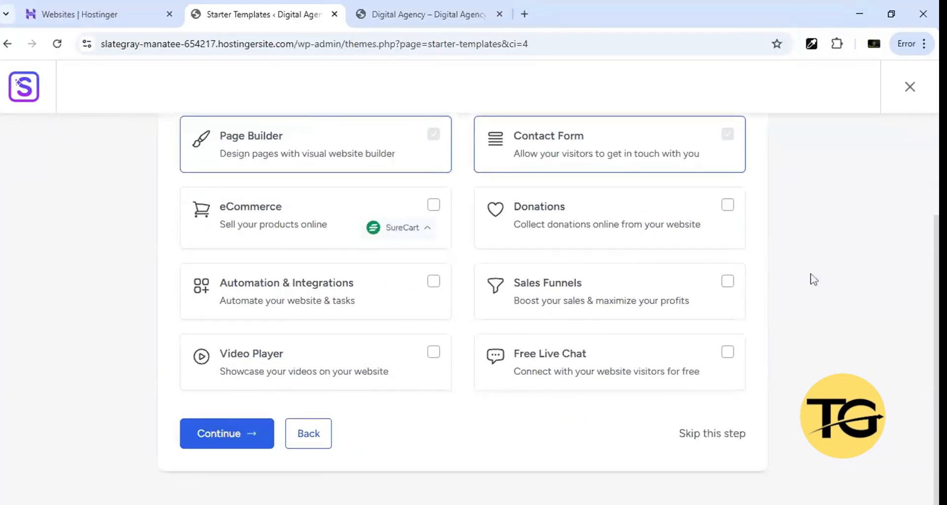
{"action": "left_click", "coordinate": [433, 205]}
{"action": "left_click", "coordinate": [434, 281]}
{"action": "left_click", "coordinate": [434, 205]}
{"action": "left_click", "coordinate": [434, 282]}
Skip the optional features and build the website with the Keep existing data option enabled.
{"action": "left_click", "coordinate": [711, 434]}
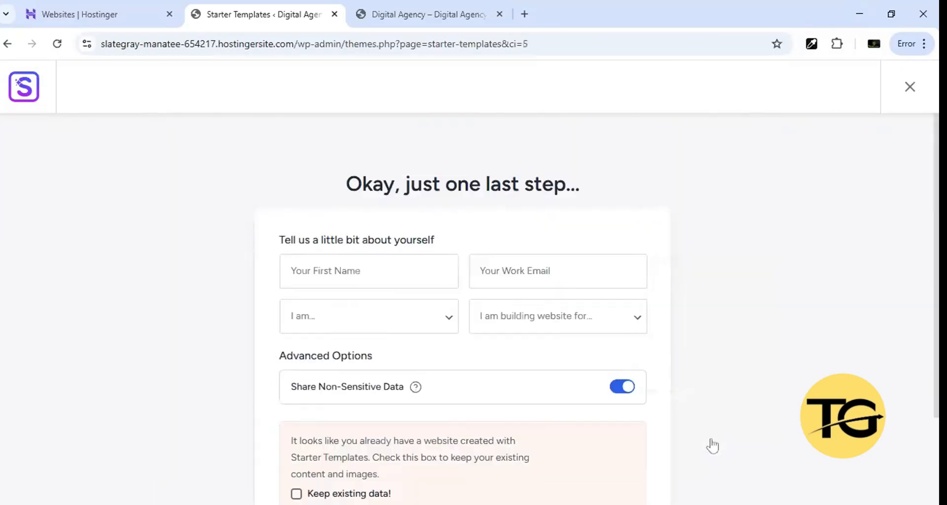
{"action": "scroll", "coordinate": [481, 371], "scroll_direction": "down", "scroll_amount": 3}
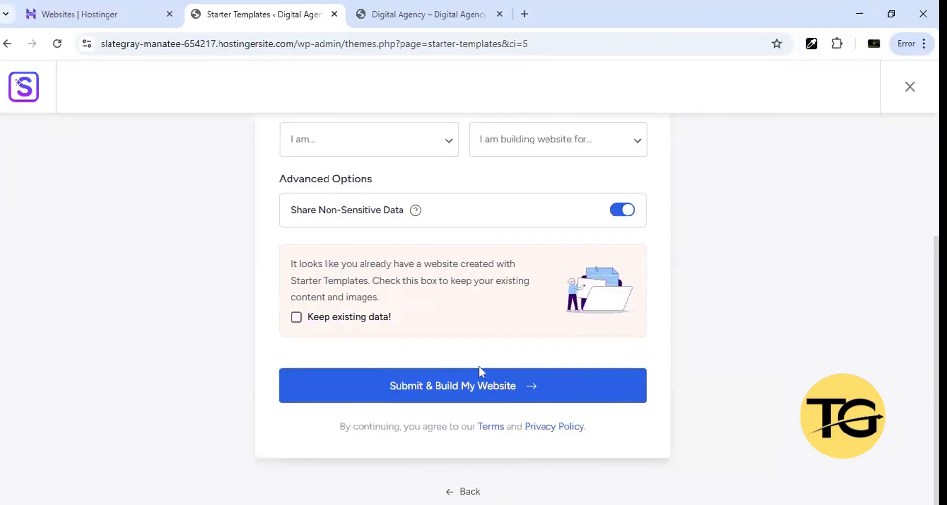
{"action": "left_click", "coordinate": [296, 316]}
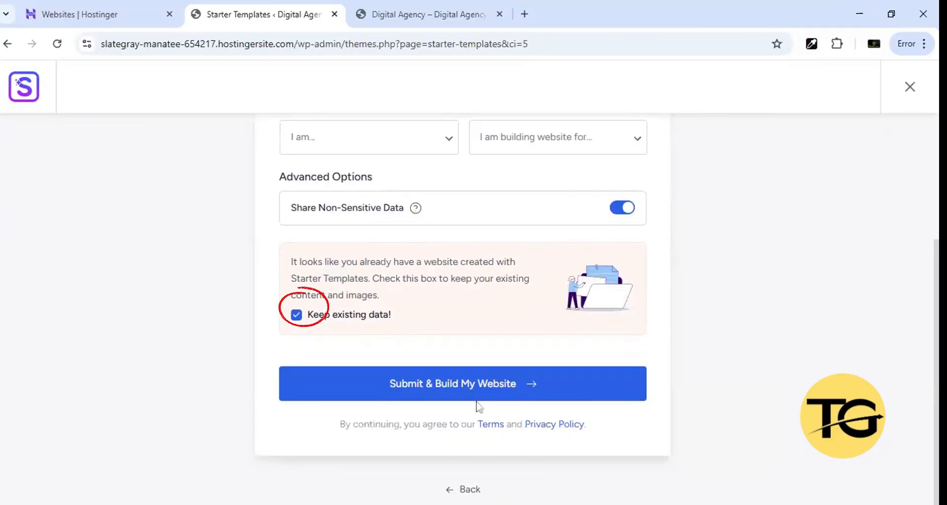
{"action": "left_click", "coordinate": [437, 387]}
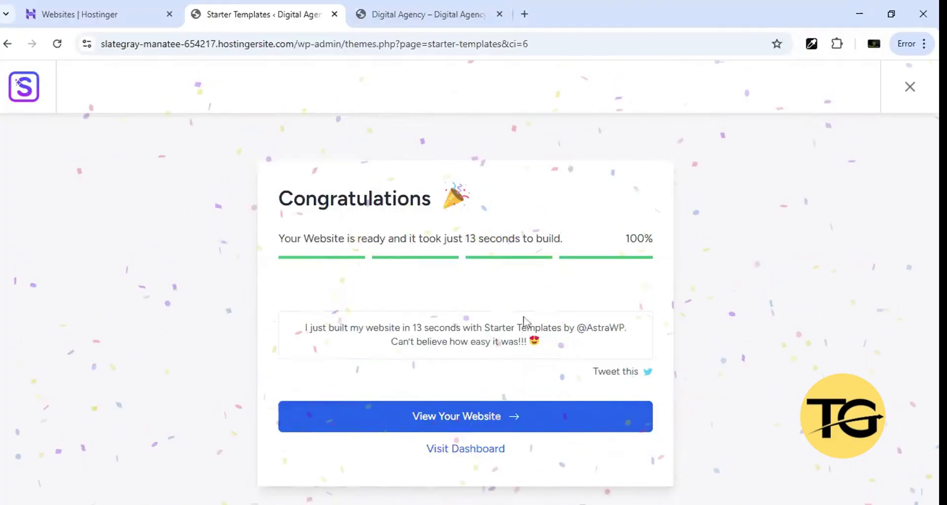
{"action": "left_click_drag", "start_coordinate": [469, 239], "coordinate": [502, 239]}
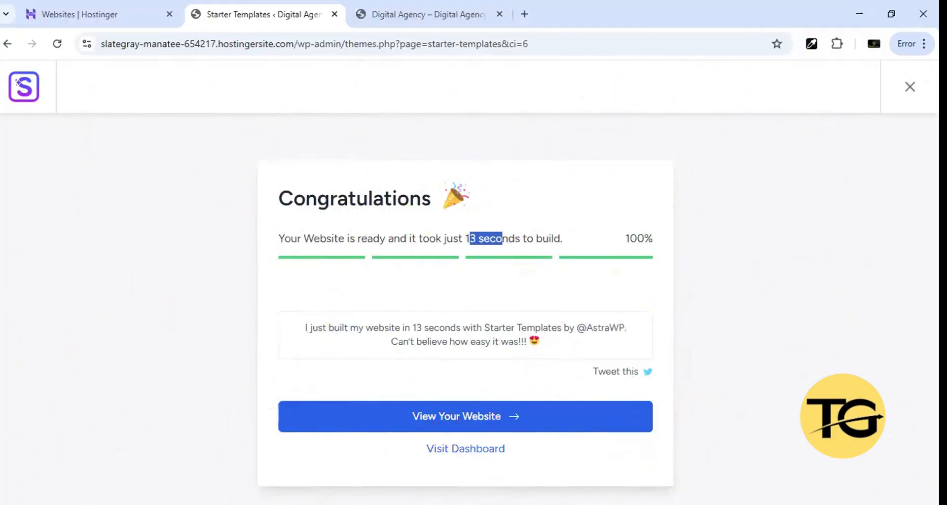
{"action": "left_click", "coordinate": [502, 240]}
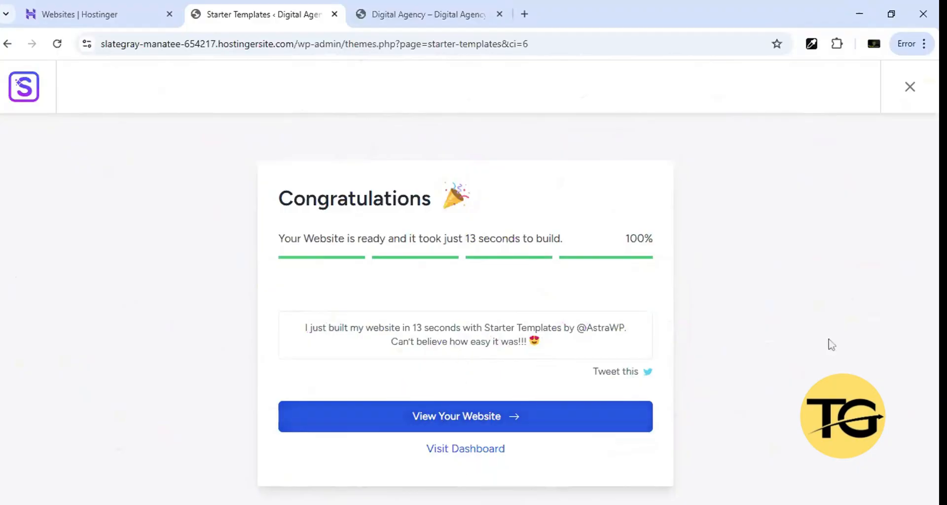
View the newly built website, compare it with the previously cleared page, and look through its home page sections.
{"action": "left_click", "coordinate": [466, 414]}
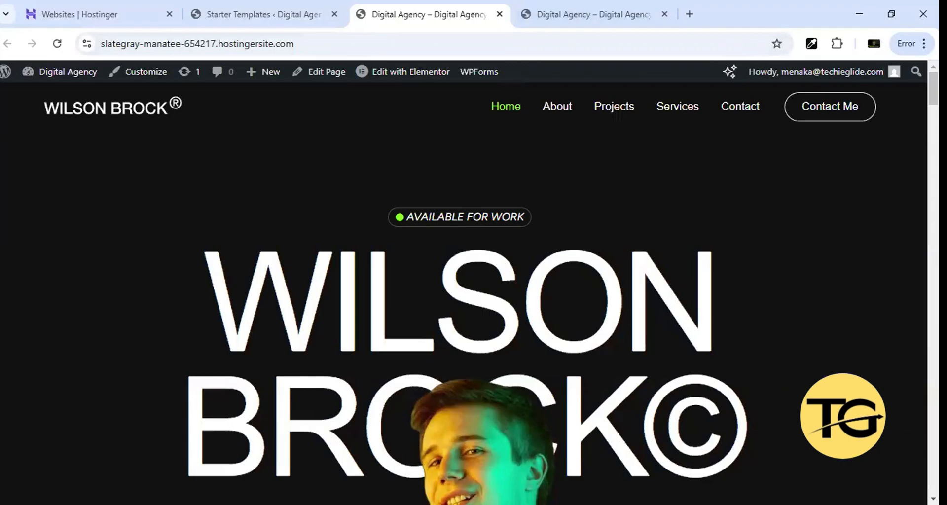
{"action": "left_click", "coordinate": [590, 12]}
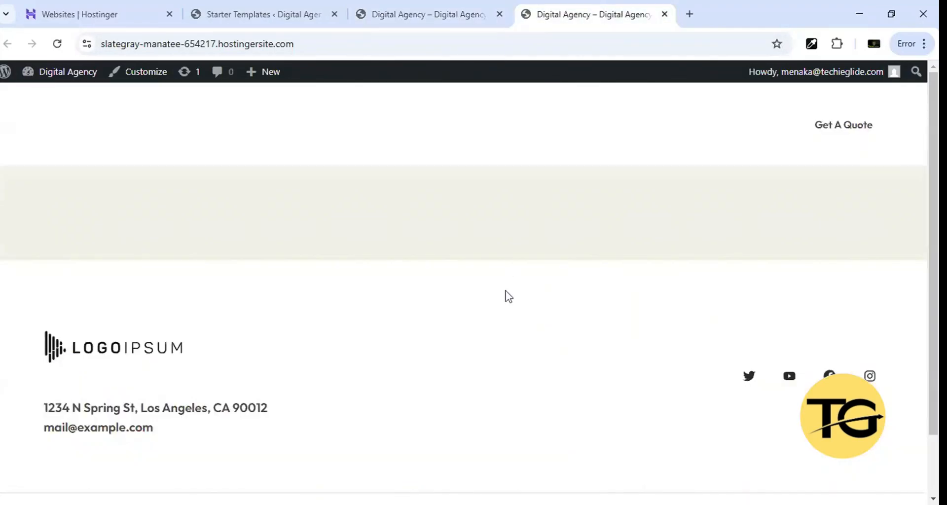
{"action": "left_click", "coordinate": [440, 14]}
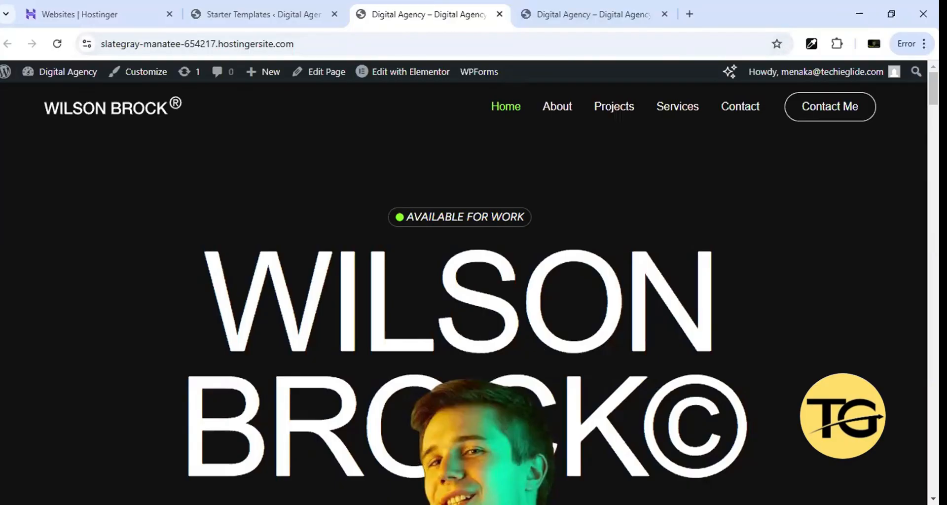
{"action": "scroll", "coordinate": [440, 290], "scroll_direction": "down", "scroll_amount": 15}
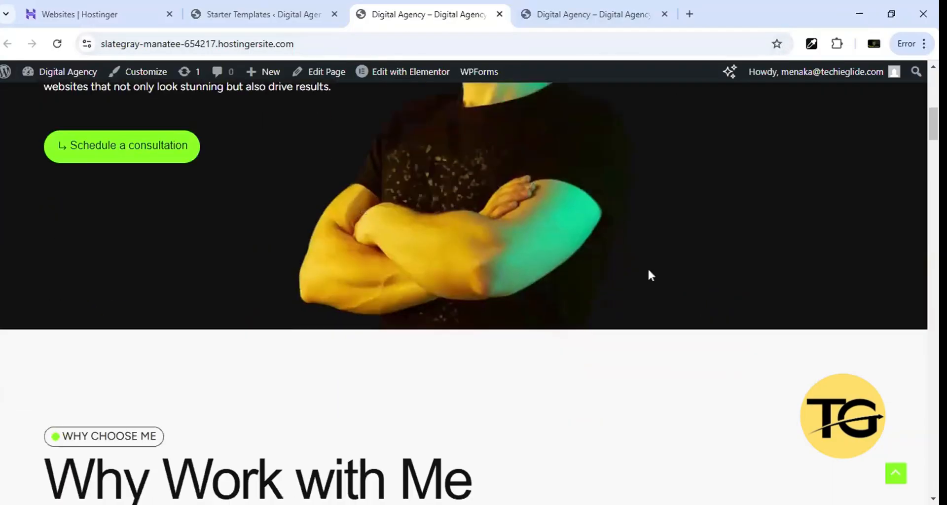
{"action": "scroll", "coordinate": [178, 209], "scroll_direction": "up", "scroll_amount": 1}
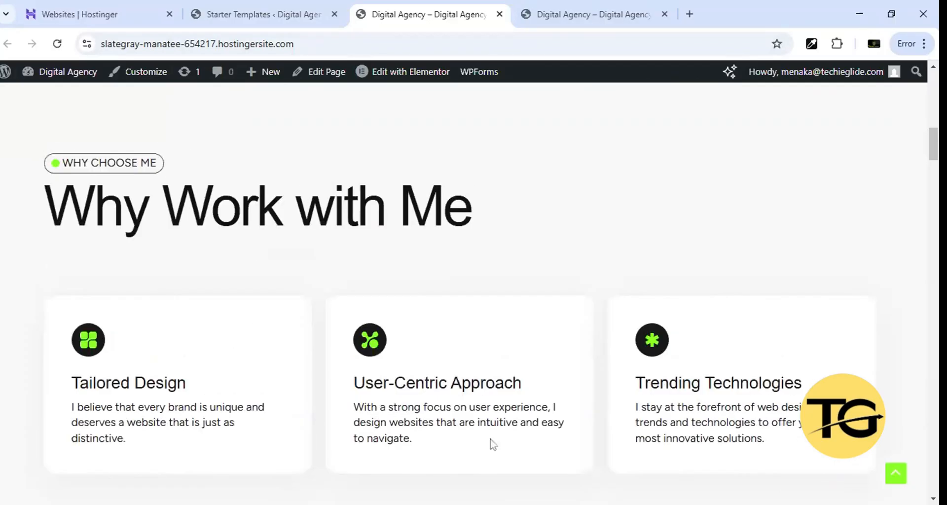
{"action": "scroll", "coordinate": [530, 376], "scroll_direction": "up", "scroll_amount": 14}
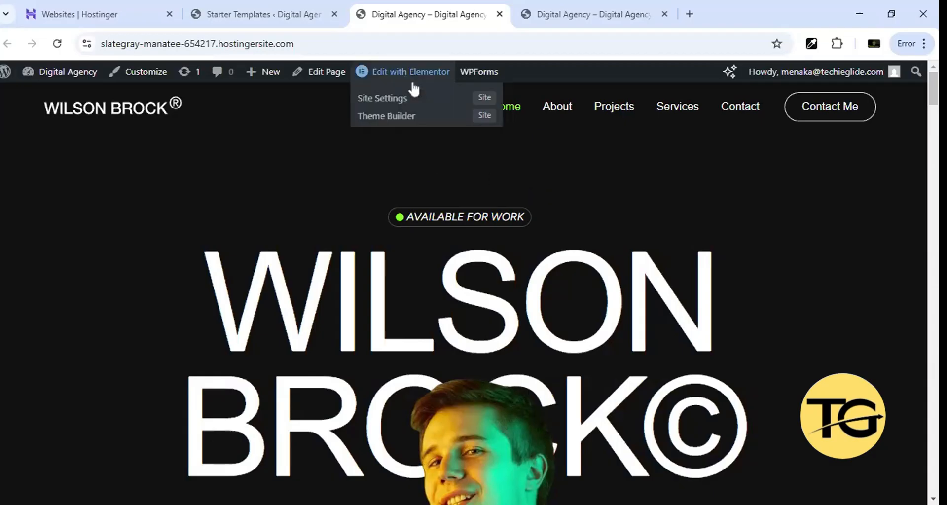
Open the home page for editing with Elementor and look over its hero section.
{"action": "left_click", "coordinate": [422, 75]}
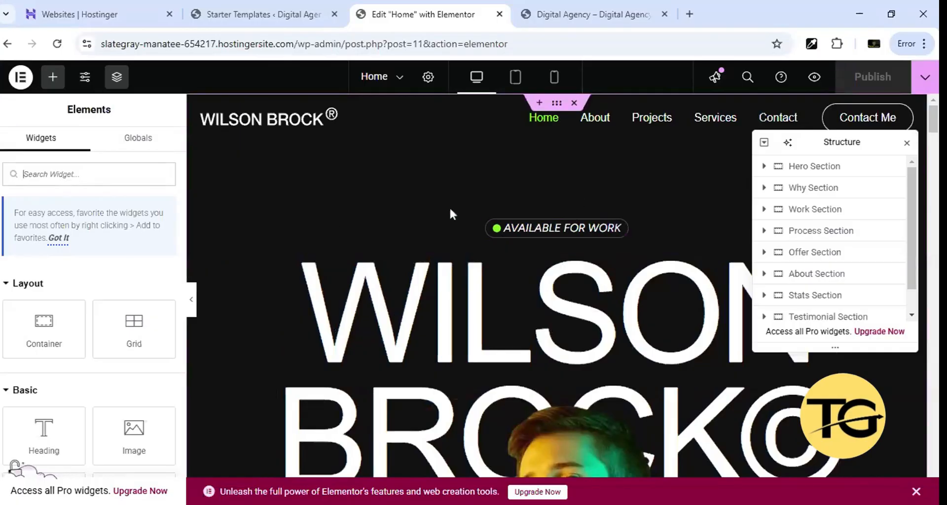
{"action": "scroll", "coordinate": [486, 217], "scroll_direction": "down", "scroll_amount": 3}
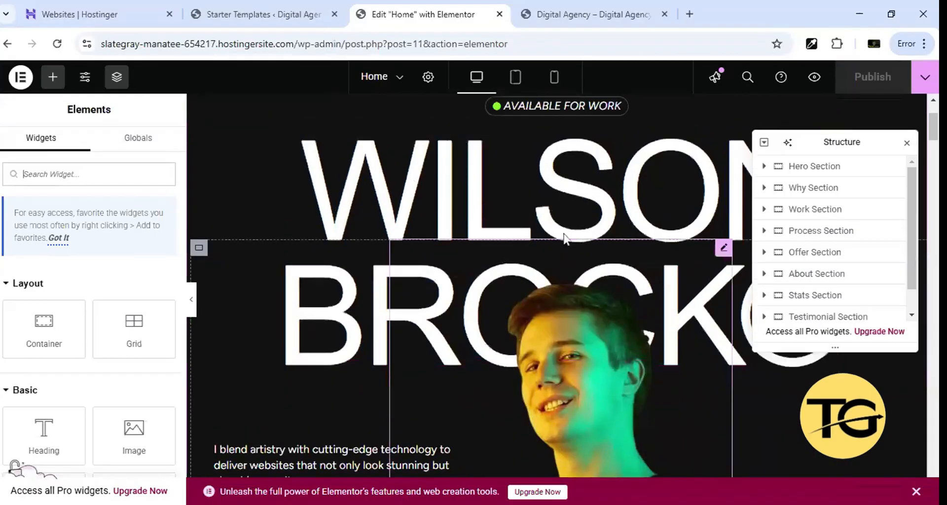
{"action": "scroll", "coordinate": [494, 252], "scroll_direction": "up", "scroll_amount": 1}
{"action": "scroll", "coordinate": [363, 271], "scroll_direction": "down", "scroll_amount": 3}
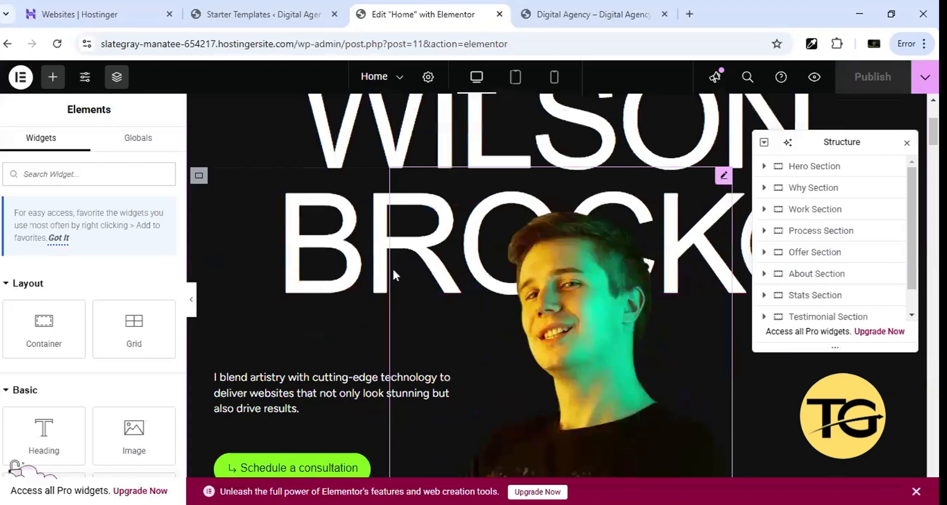
{"action": "scroll", "coordinate": [392, 267], "scroll_direction": "down", "scroll_amount": 1}
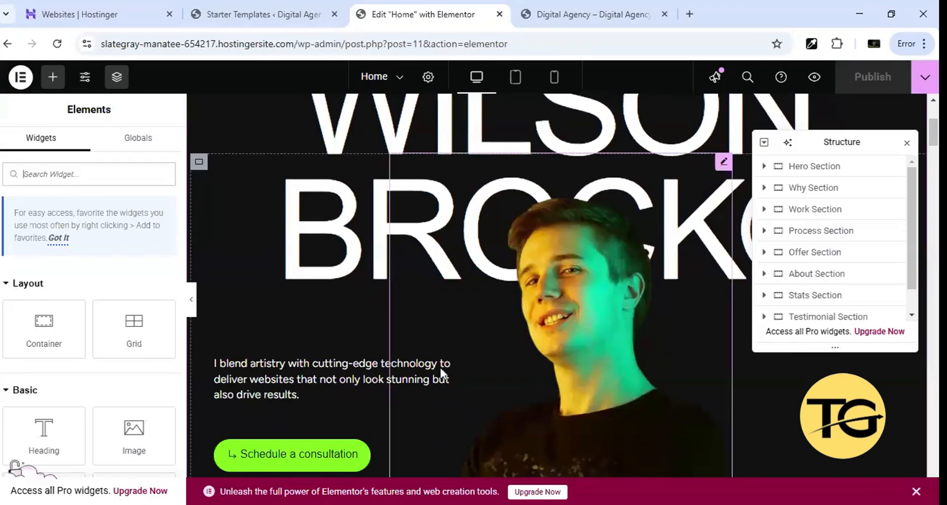
Replace the hero section's introductory paragraph with "Your text here".
{"action": "left_click", "coordinate": [311, 393]}
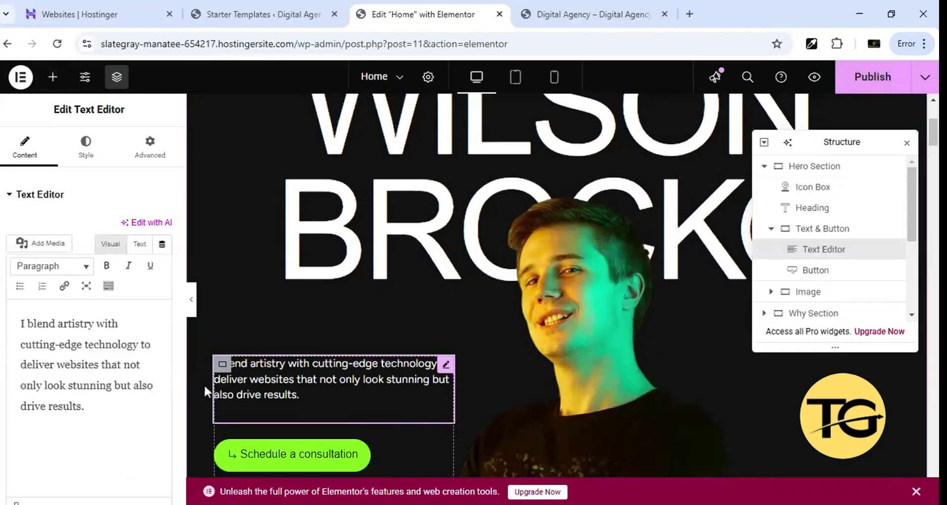
{"action": "key", "text": "ctrl+a"}
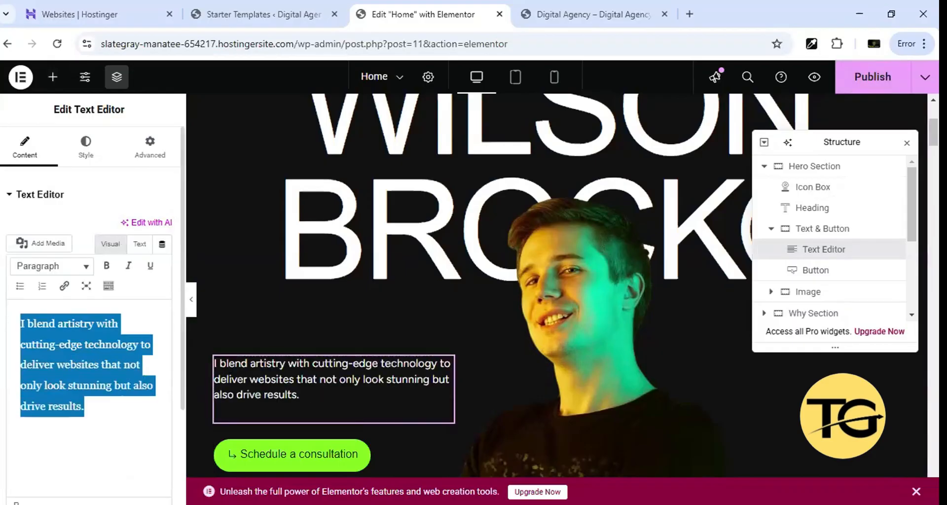
{"action": "left_click_drag", "start_coordinate": [89, 408], "coordinate": [20, 324]}
{"action": "type", "text": "Your "}
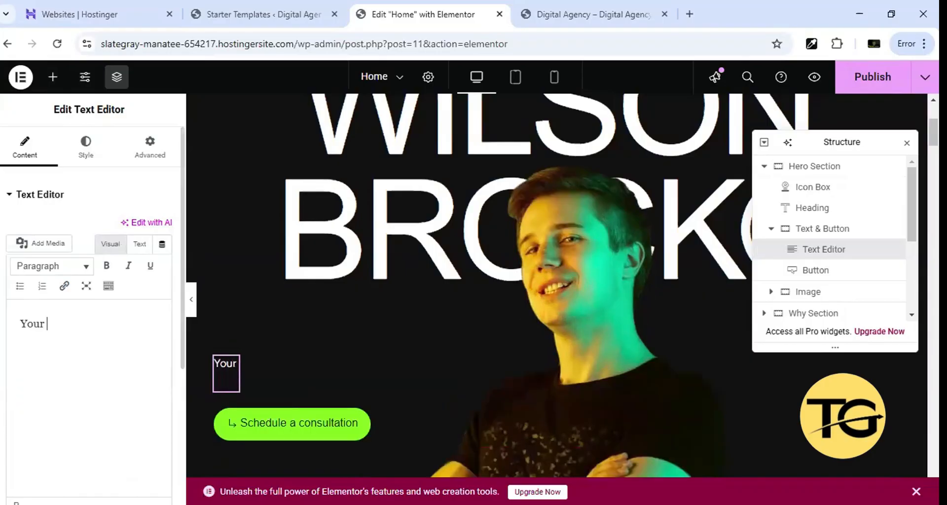
{"action": "type", "text": "text here"}
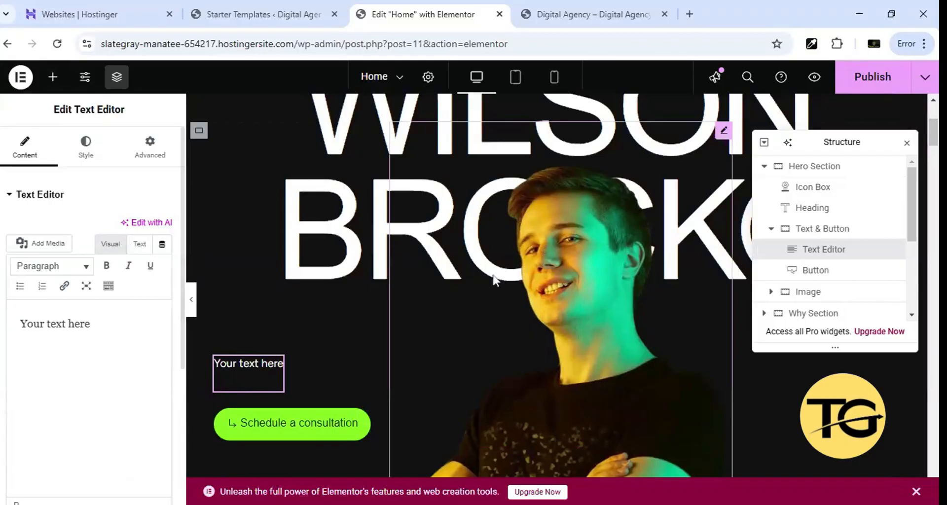
Reposition the Structure panel slightly over the page canvas.
{"action": "scroll", "coordinate": [493, 276], "scroll_direction": "up", "scroll_amount": 3}
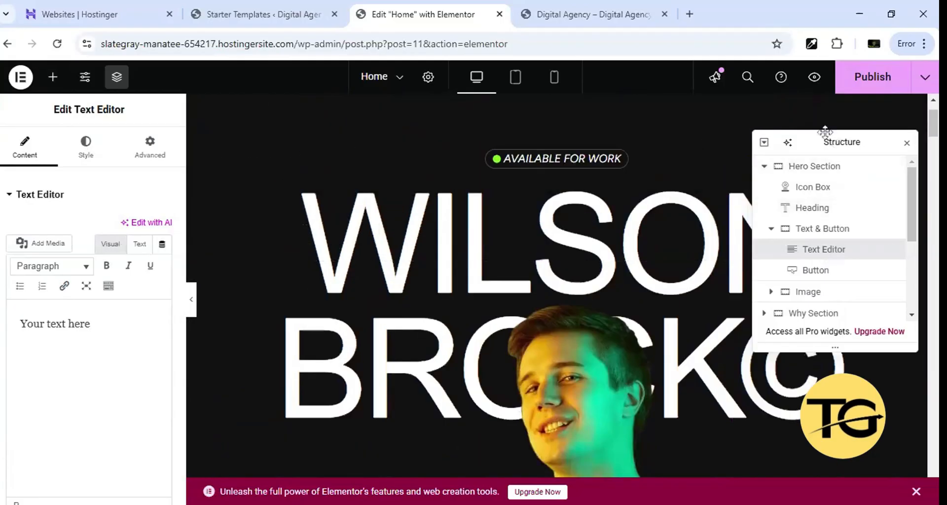
{"action": "left_click_drag", "start_coordinate": [828, 142], "coordinate": [817, 131]}
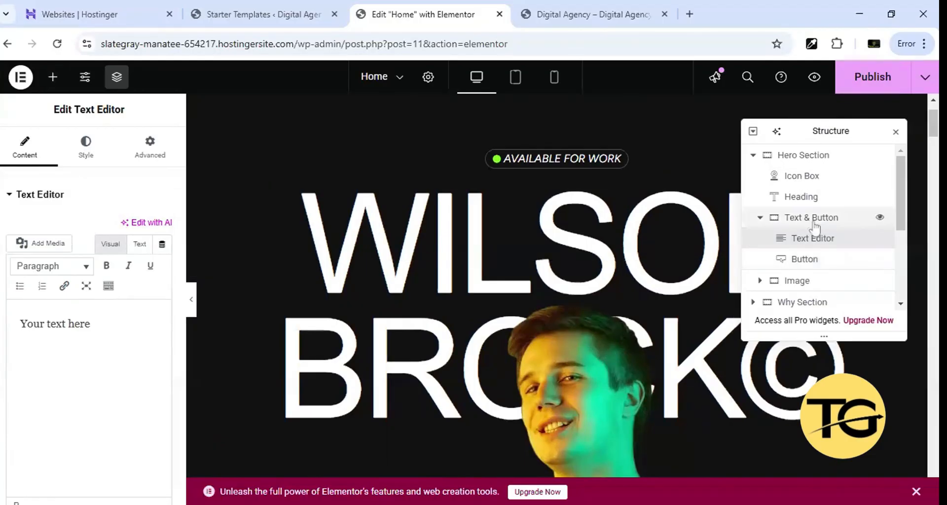
{"action": "scroll", "coordinate": [592, 237], "scroll_direction": "down", "scroll_amount": 3}
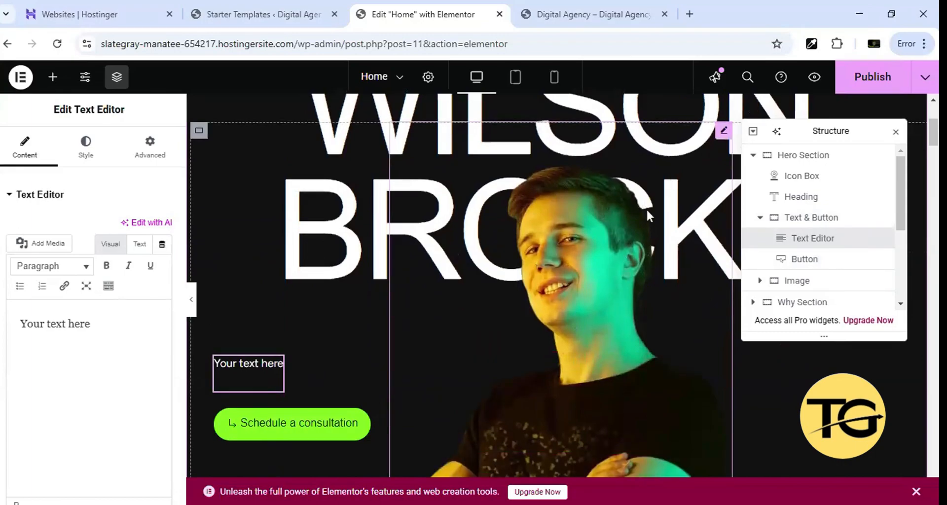
Inspect the Hero Section container's background and background overlay style settings.
{"action": "left_click", "coordinate": [804, 157]}
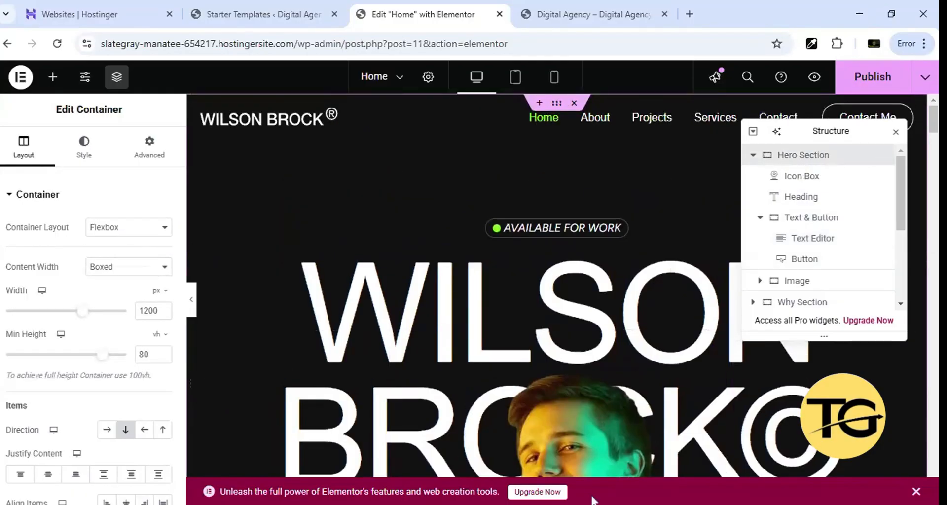
{"action": "scroll", "coordinate": [730, 360], "scroll_direction": "down", "scroll_amount": 3}
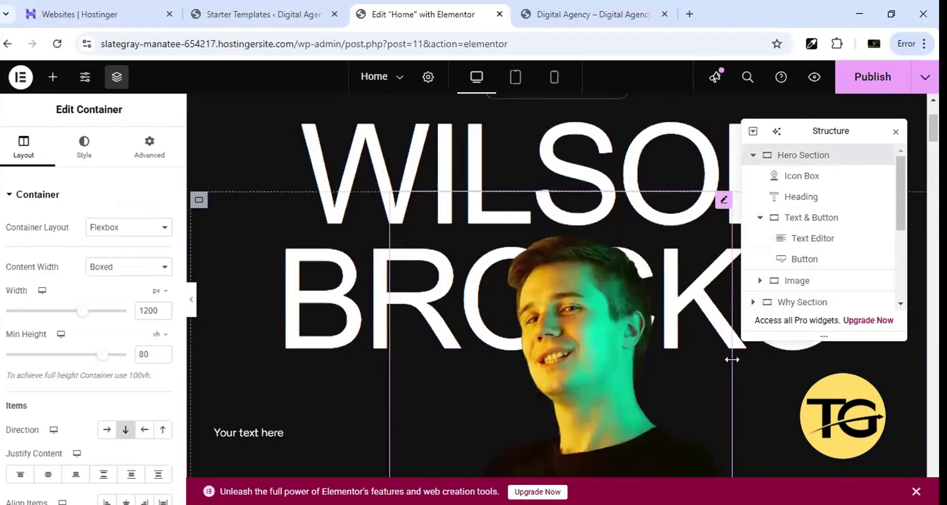
{"action": "left_click", "coordinate": [84, 154]}
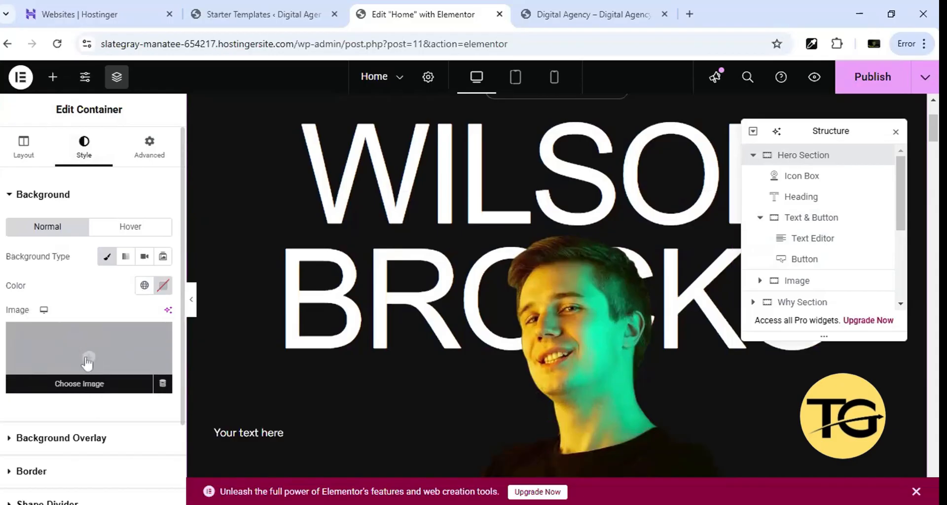
{"action": "left_click", "coordinate": [76, 445]}
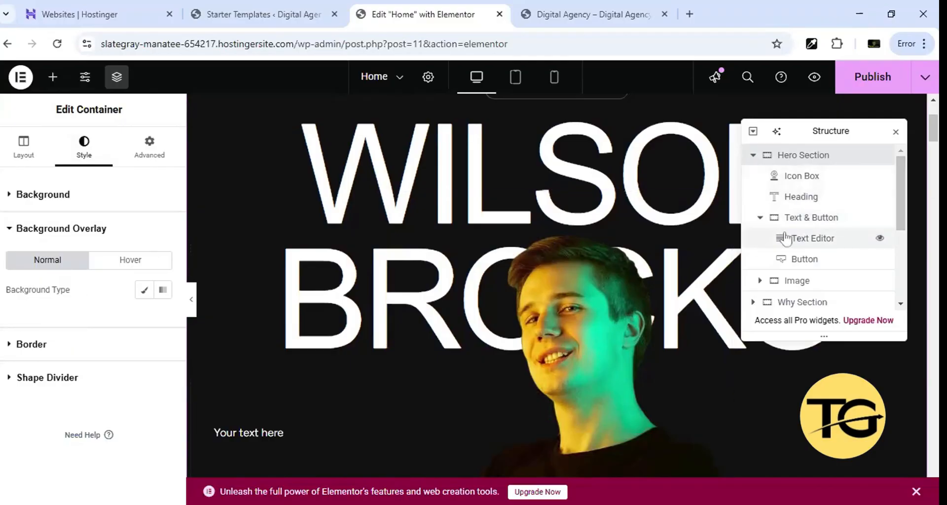
Inspect the style and background overlay settings of the Image container inside the Hero Section.
{"action": "left_click", "coordinate": [809, 225]}
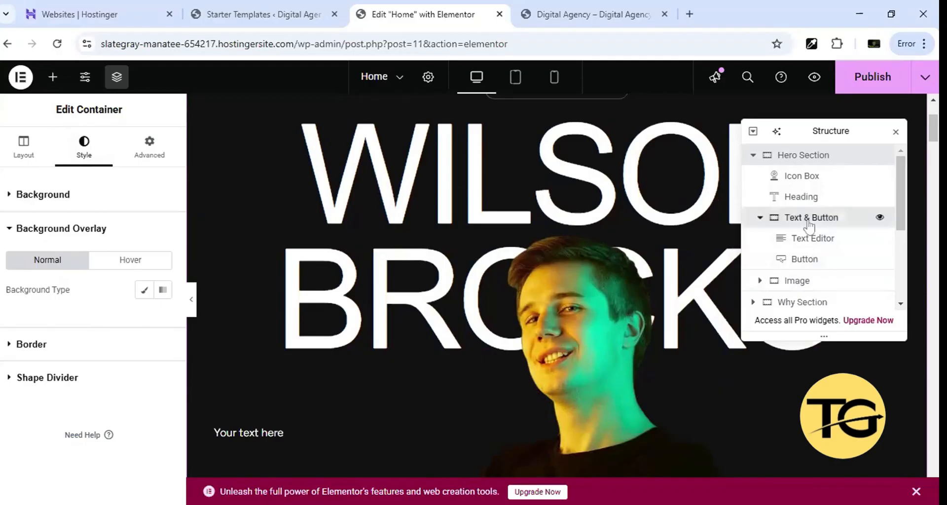
{"action": "left_click", "coordinate": [796, 283]}
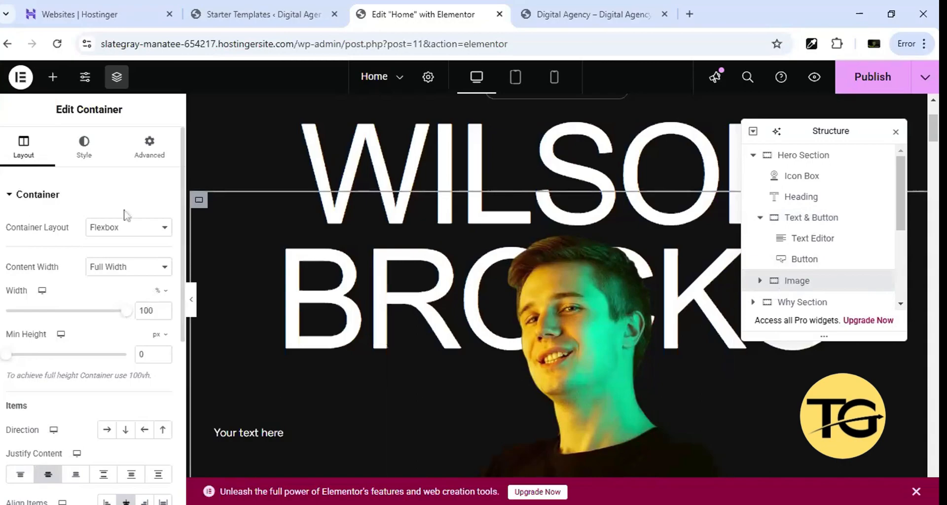
{"action": "left_click", "coordinate": [83, 153]}
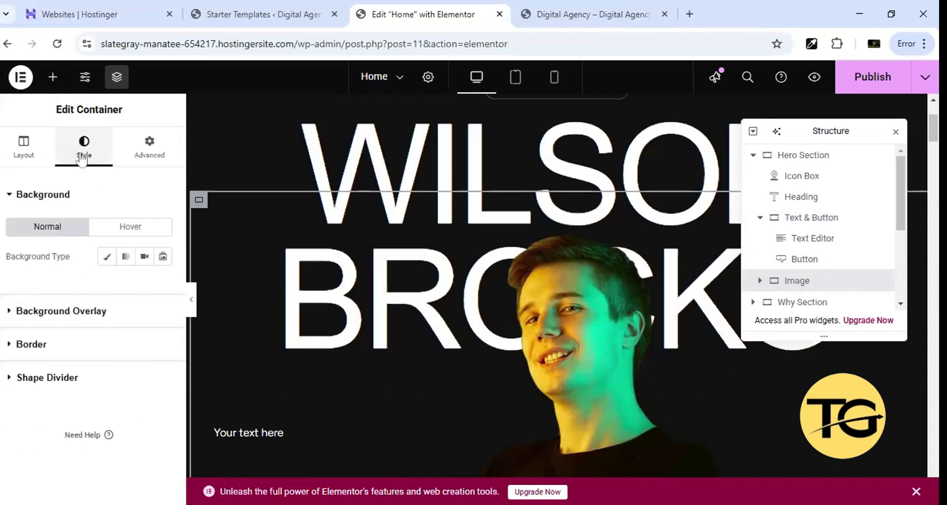
{"action": "left_click", "coordinate": [83, 312]}
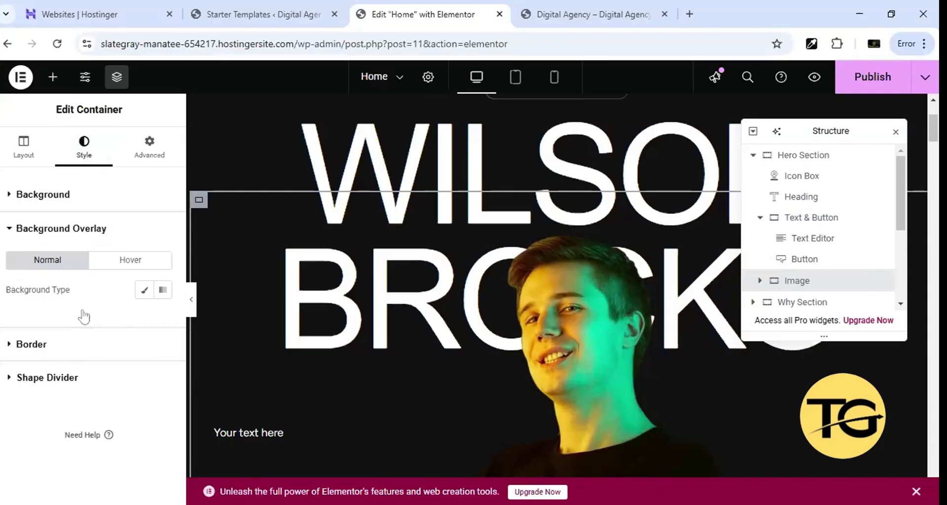
{"action": "scroll", "coordinate": [483, 380], "scroll_direction": "down", "scroll_amount": 5}
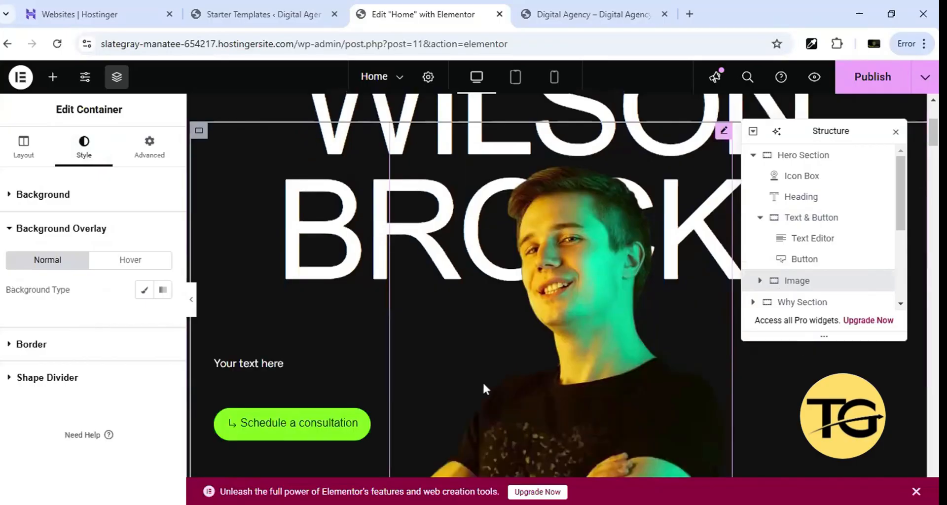
{"action": "scroll", "coordinate": [530, 325], "scroll_direction": "up", "scroll_amount": 2}
{"action": "scroll", "coordinate": [649, 247], "scroll_direction": "down", "scroll_amount": 2}
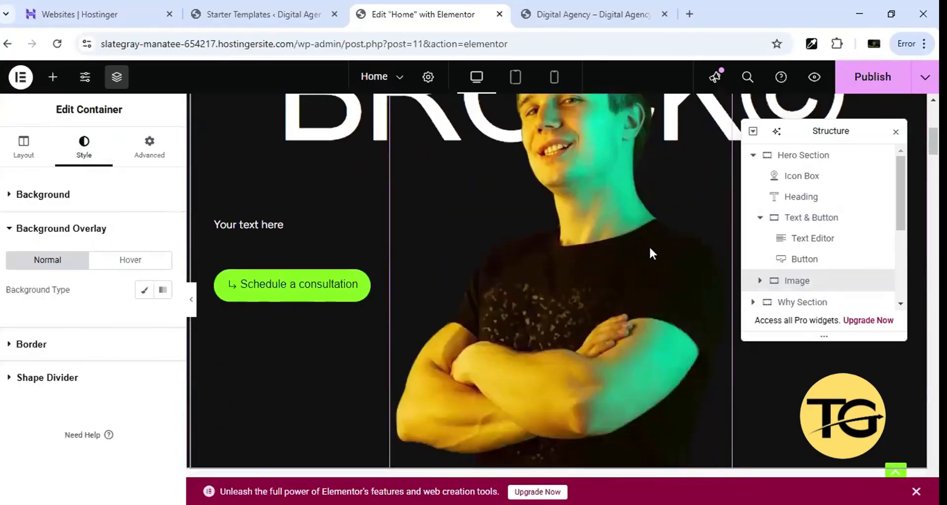
Find the hero portrait's image widget within its Image container and look over its content settings.
{"action": "left_click", "coordinate": [693, 175]}
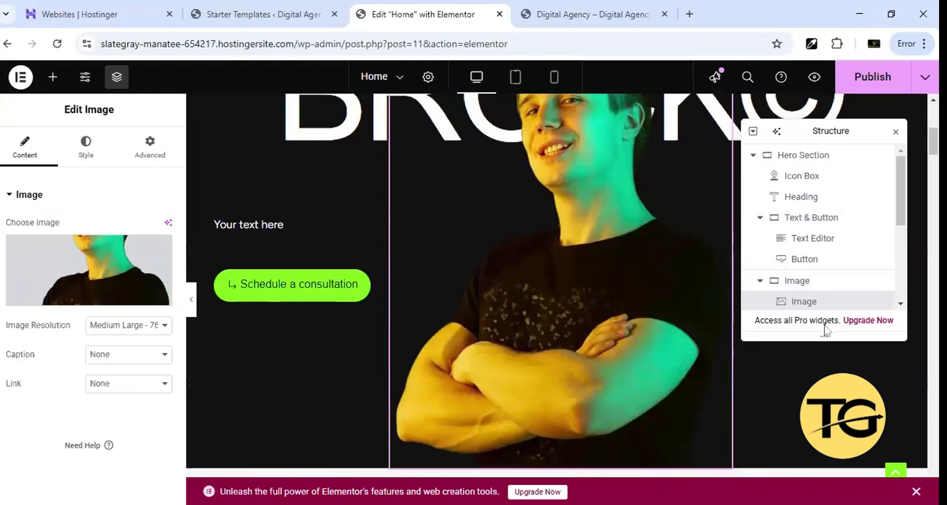
{"action": "scroll", "coordinate": [814, 268], "scroll_direction": "down", "scroll_amount": 2}
{"action": "left_click", "coordinate": [804, 213]}
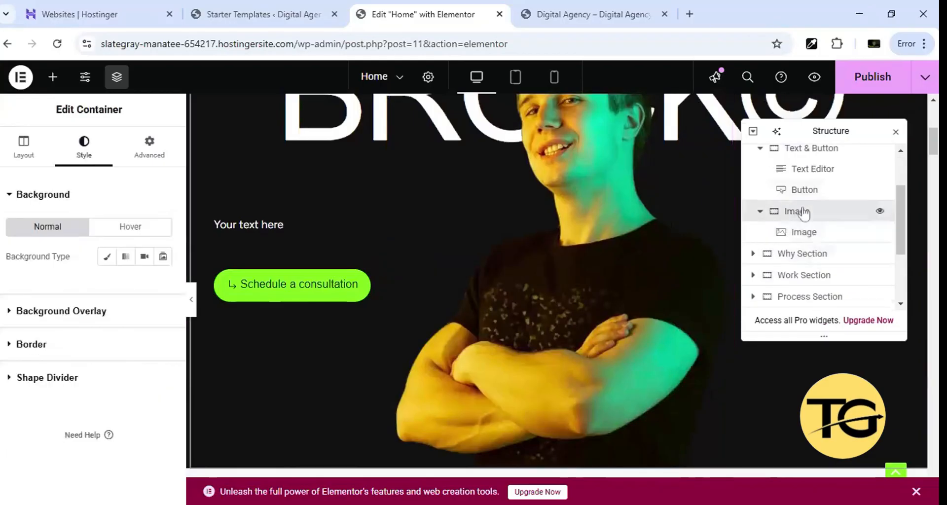
{"action": "left_click", "coordinate": [803, 234]}
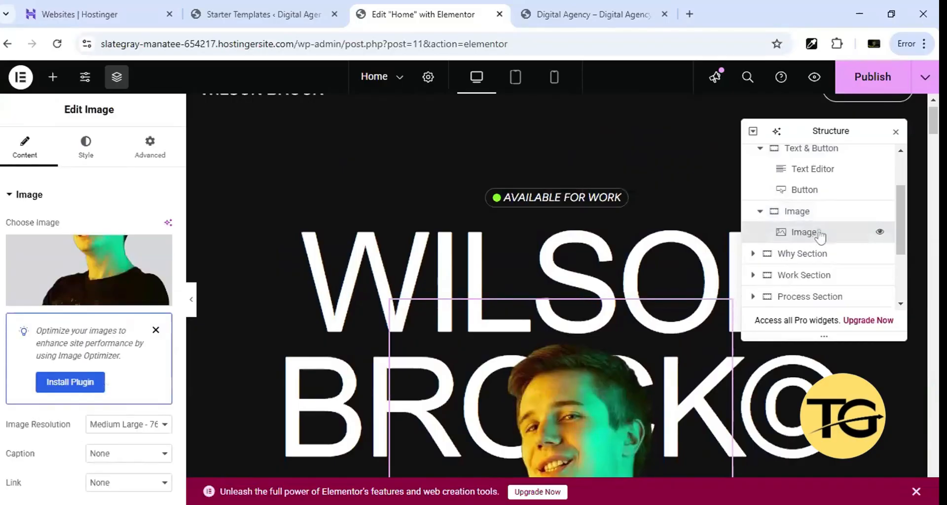
{"action": "scroll", "coordinate": [617, 235], "scroll_direction": "down", "scroll_amount": 3}
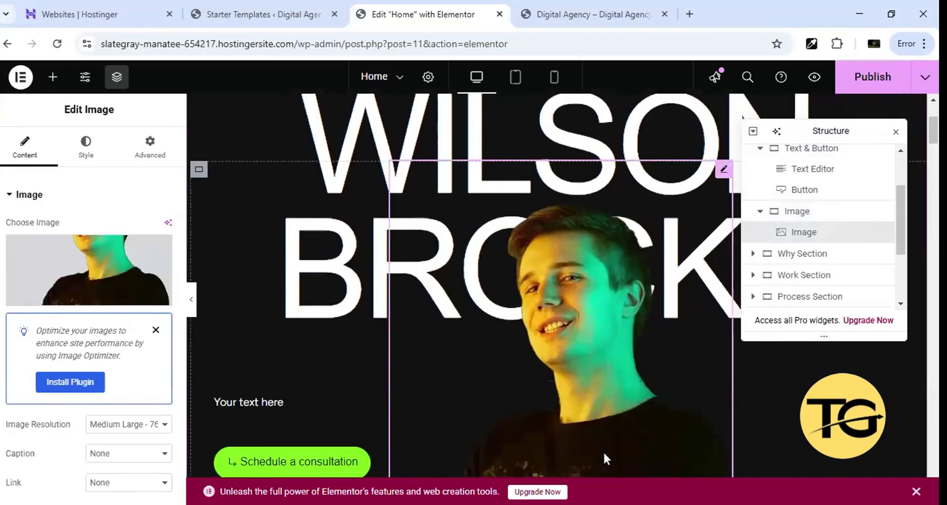
{"action": "scroll", "coordinate": [591, 378], "scroll_direction": "up", "scroll_amount": 3}
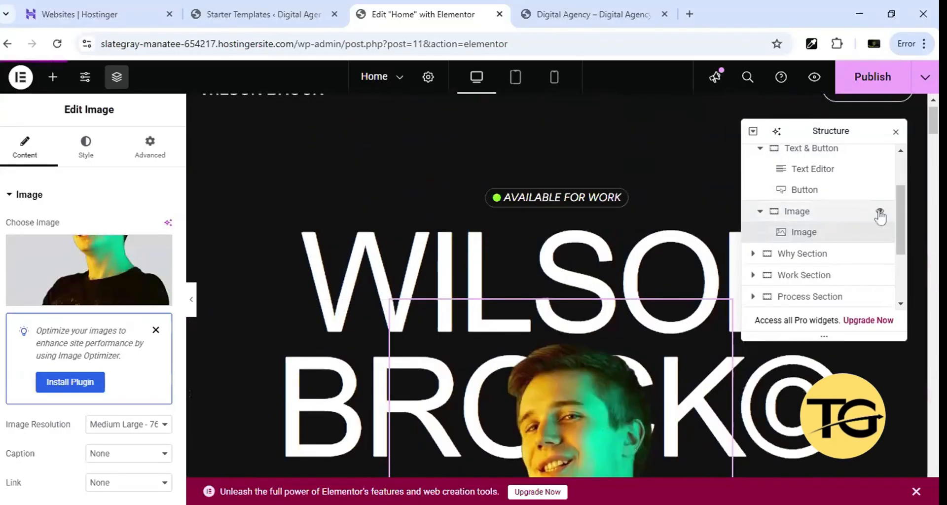
{"action": "scroll", "coordinate": [557, 119], "scroll_direction": "up", "scroll_amount": 1}
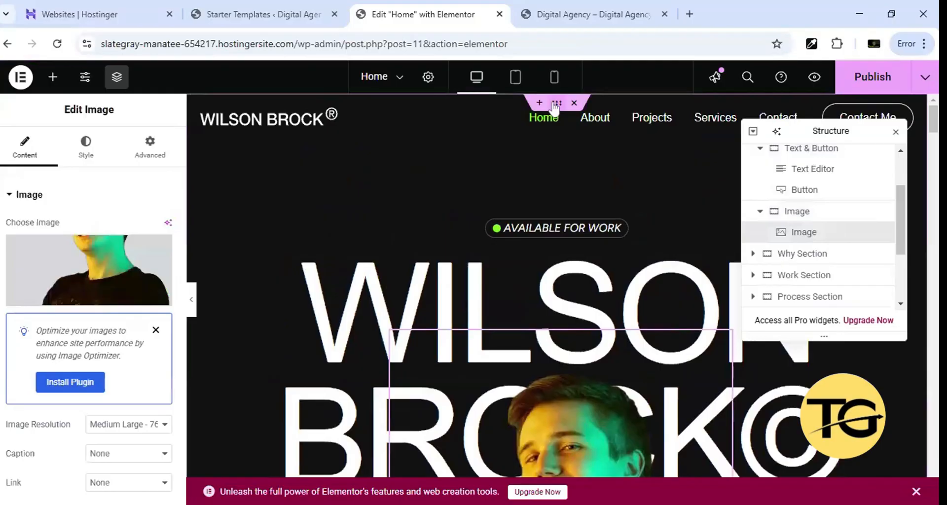
Hide the Hero Section's Icon Box and Heading one at a time and show each again.
{"action": "left_click", "coordinate": [555, 104]}
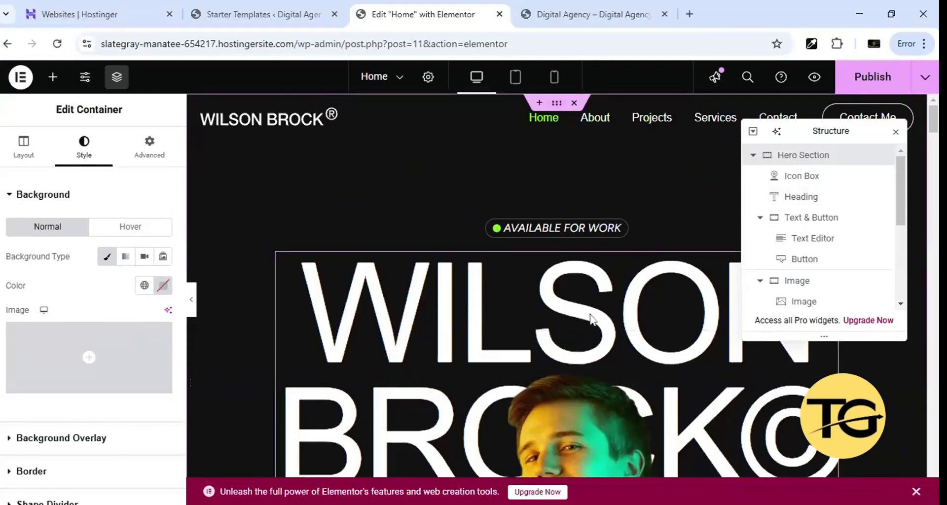
{"action": "mouse_move", "coordinate": [880, 160]}
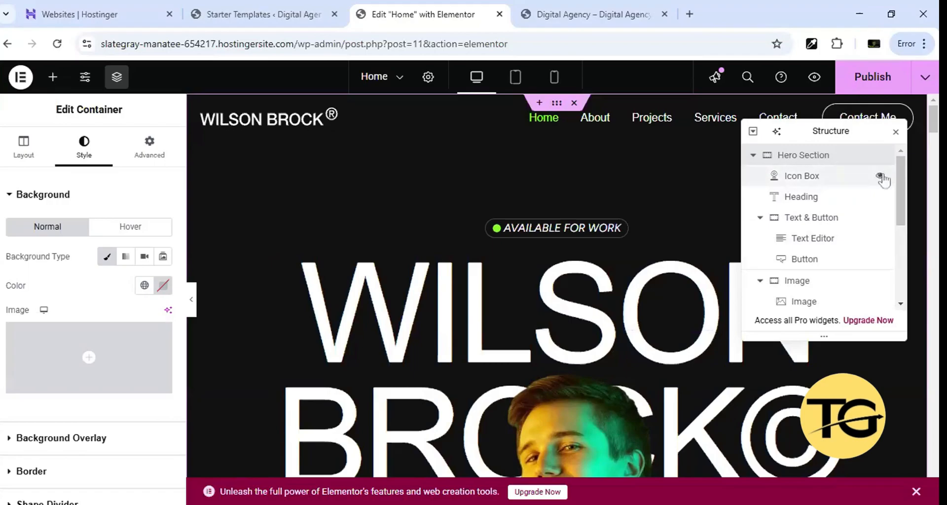
{"action": "left_click", "coordinate": [881, 176]}
{"action": "left_click", "coordinate": [881, 176]}
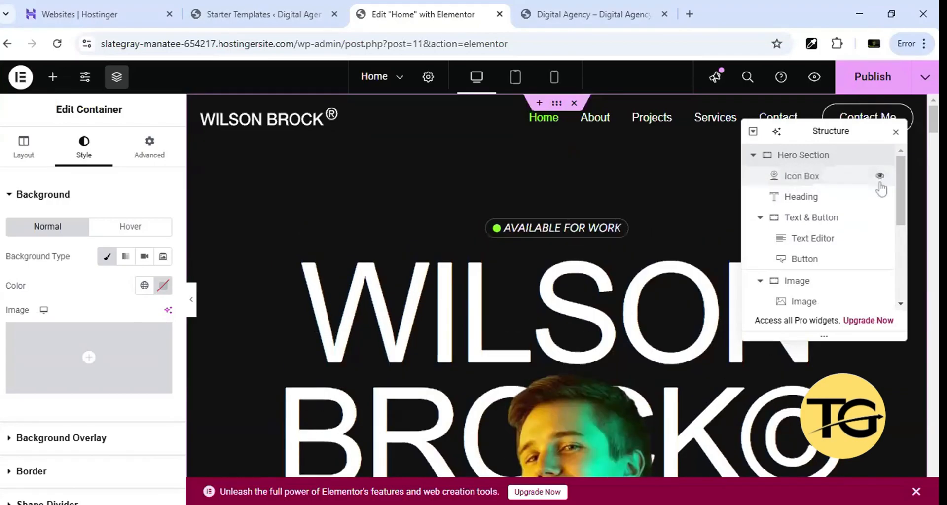
{"action": "left_click", "coordinate": [881, 197]}
{"action": "left_click", "coordinate": [881, 197]}
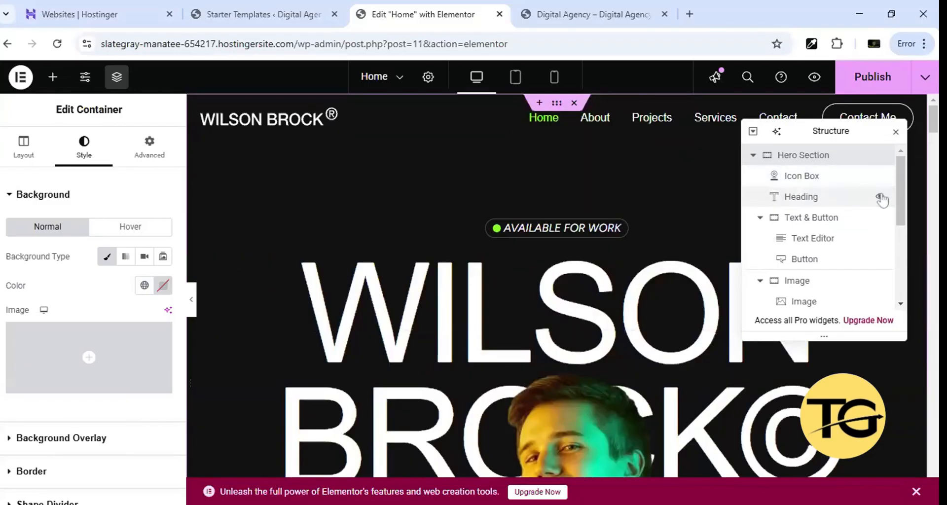
Check the pixel dimensions of the hero image Web-Designer.png in the media library and leave the image selection unchanged.
{"action": "scroll", "coordinate": [770, 250], "scroll_direction": "down", "scroll_amount": 1}
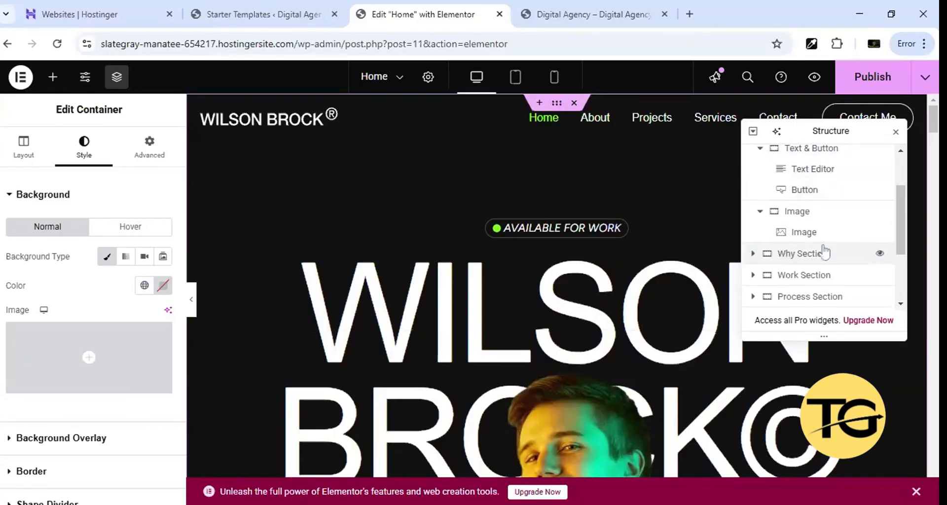
{"action": "left_click", "coordinate": [814, 237]}
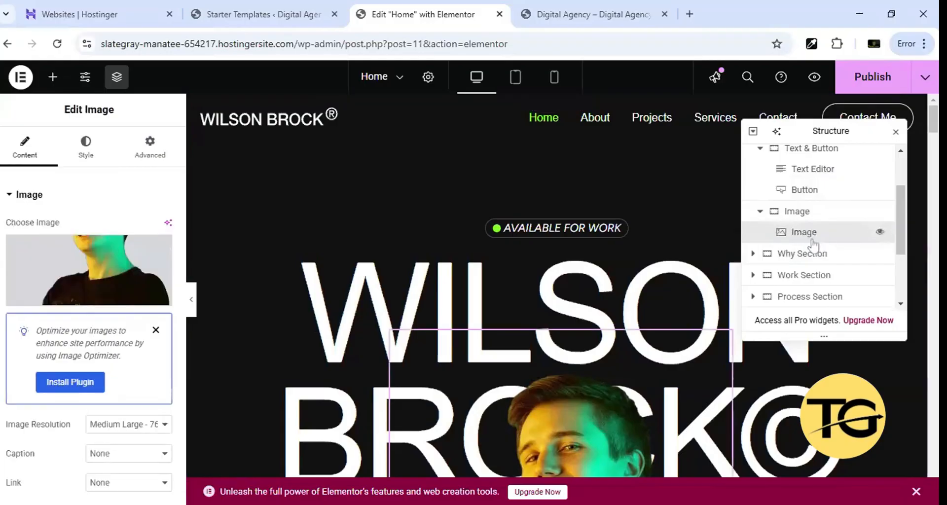
{"action": "scroll", "coordinate": [504, 322], "scroll_direction": "down", "scroll_amount": 5}
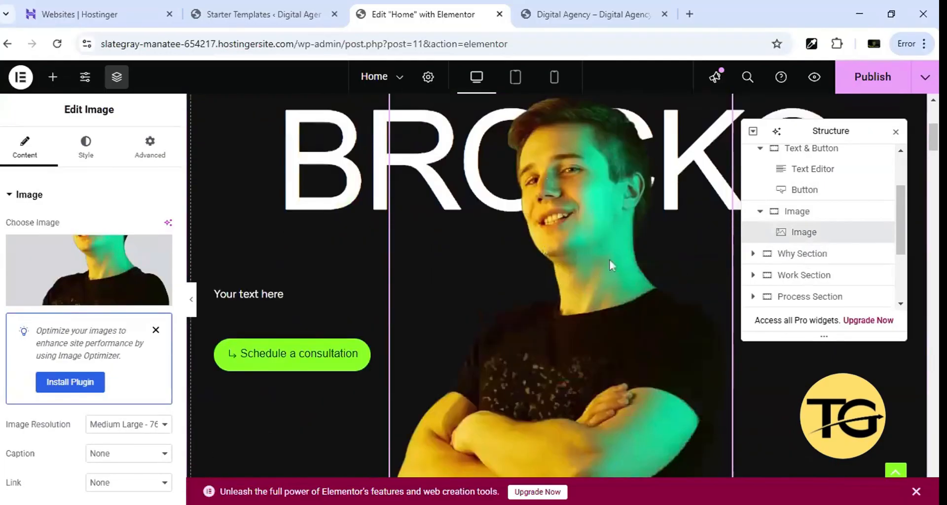
{"action": "mouse_move", "coordinate": [81, 253]}
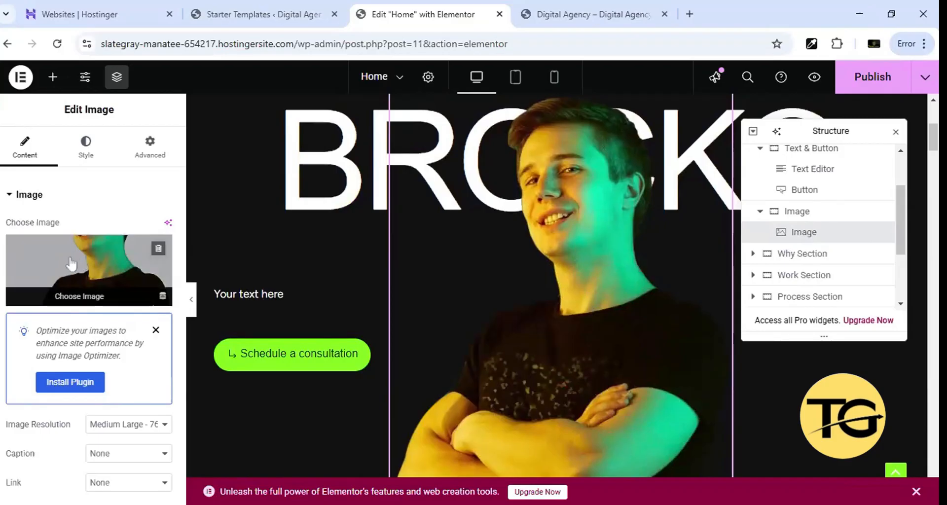
{"action": "left_click", "coordinate": [72, 264]}
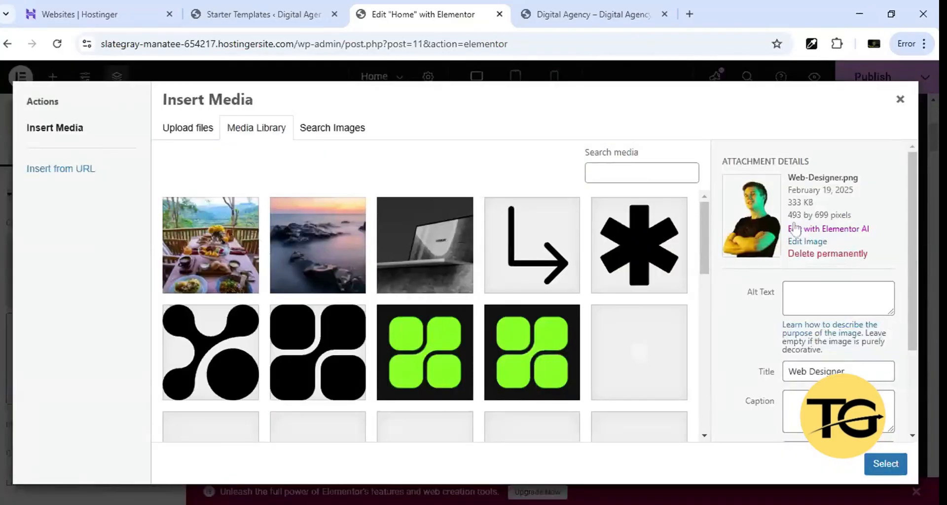
{"action": "left_click_drag", "start_coordinate": [789, 216], "coordinate": [836, 216]}
{"action": "left_click", "coordinate": [852, 215]}
{"action": "left_click", "coordinate": [899, 99]}
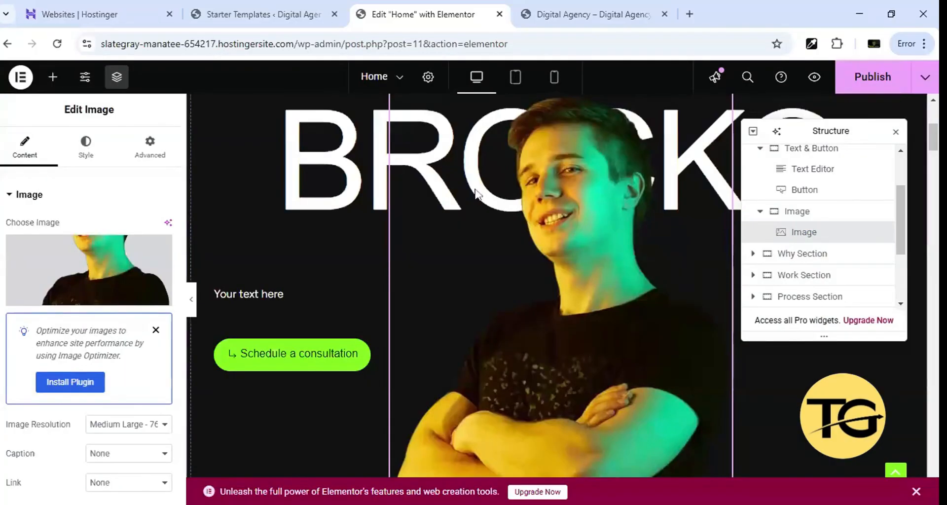
Look over the hero portrait on the page and review its attachment details once more in the media library.
{"action": "scroll", "coordinate": [672, 214], "scroll_direction": "up", "scroll_amount": 2}
{"action": "scroll", "coordinate": [651, 217], "scroll_direction": "down", "scroll_amount": 3}
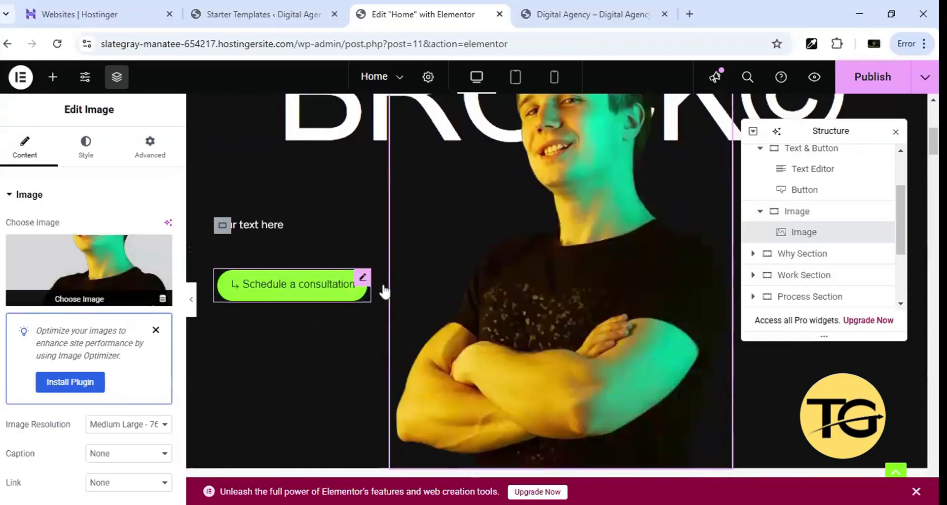
{"action": "scroll", "coordinate": [384, 291], "scroll_direction": "up", "scroll_amount": 1}
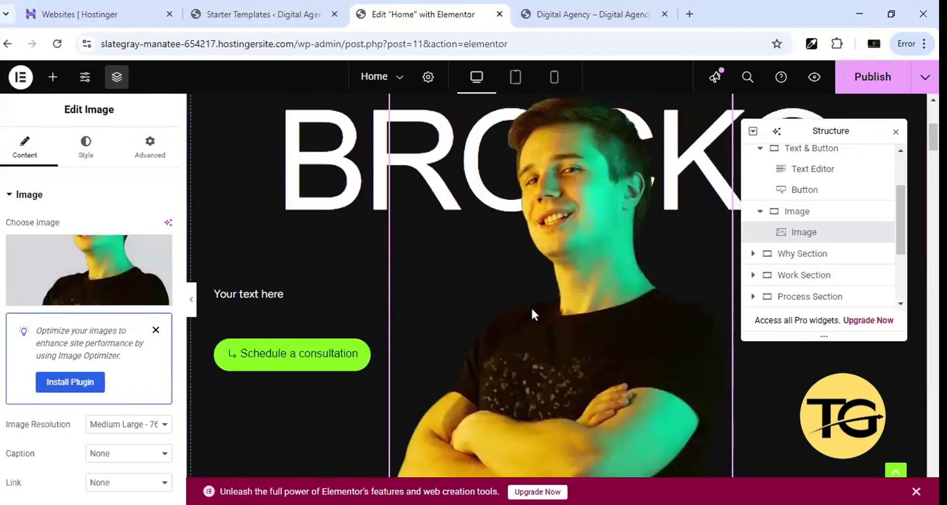
{"action": "left_click", "coordinate": [88, 272]}
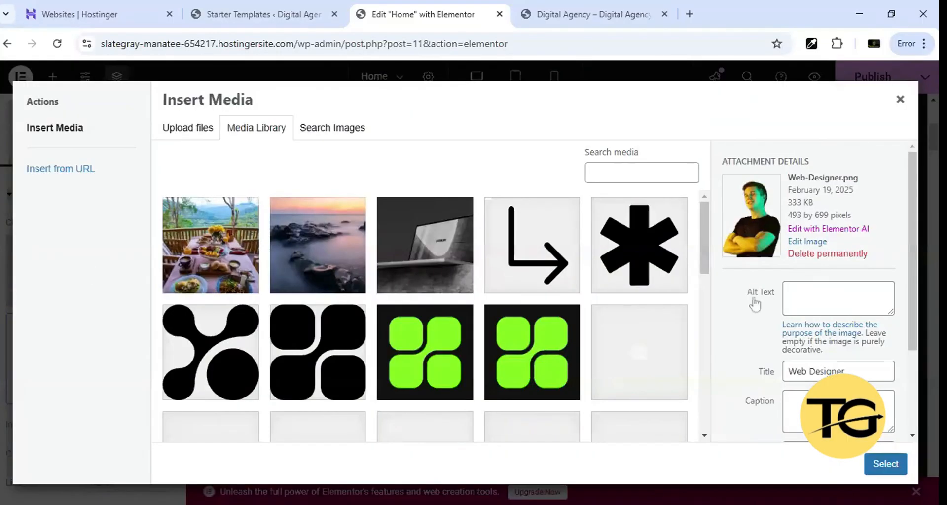
{"action": "left_click", "coordinate": [901, 100]}
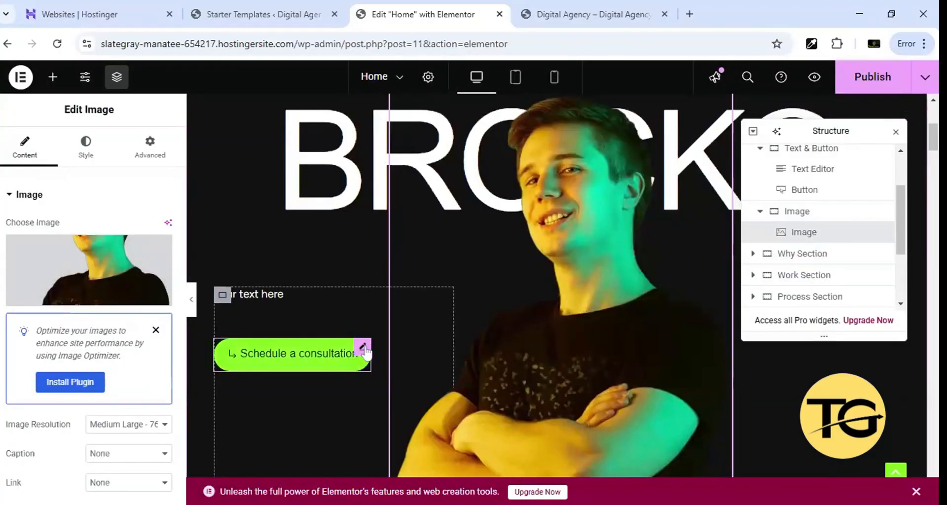
Change the hero section's "Schedule a consultation" button text to "your text here".
{"action": "left_click", "coordinate": [807, 193]}
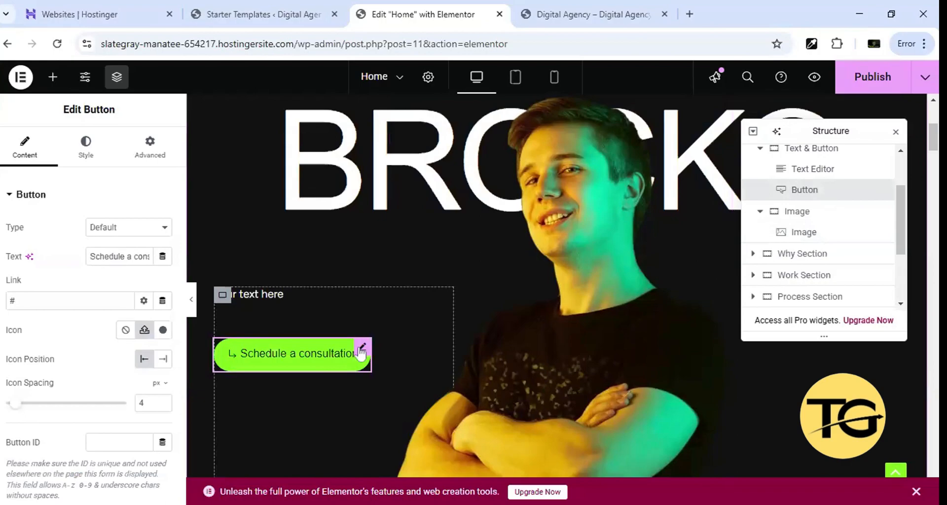
{"action": "double_click", "coordinate": [14, 256]}
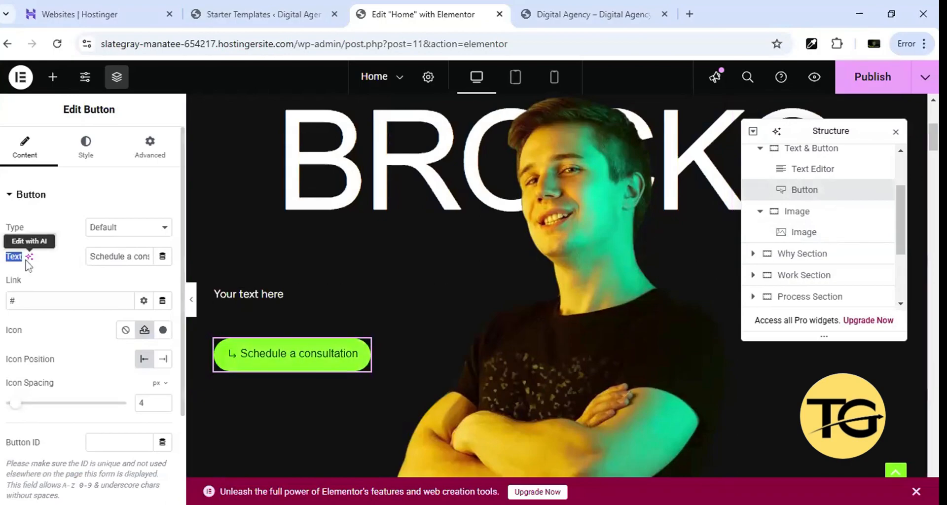
{"action": "left_click_drag", "start_coordinate": [90, 257], "coordinate": [146, 257]}
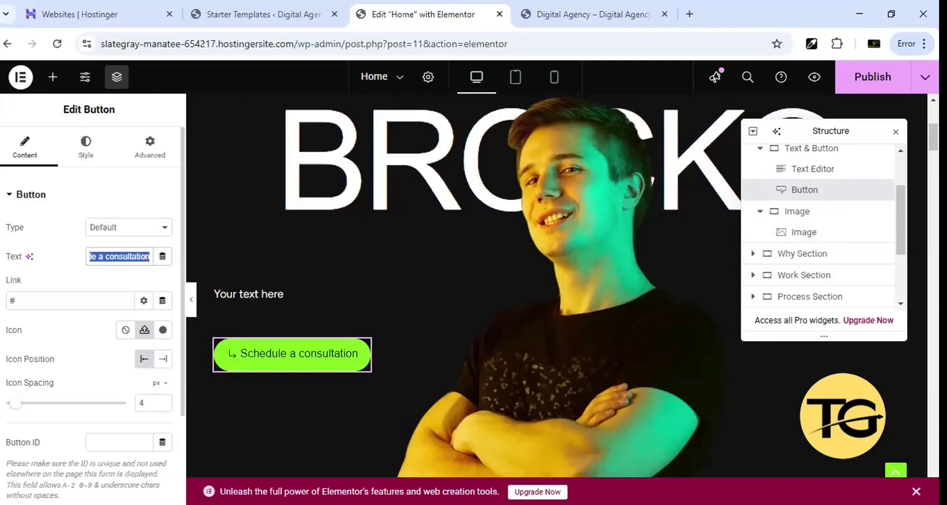
{"action": "type", "text": "your"}
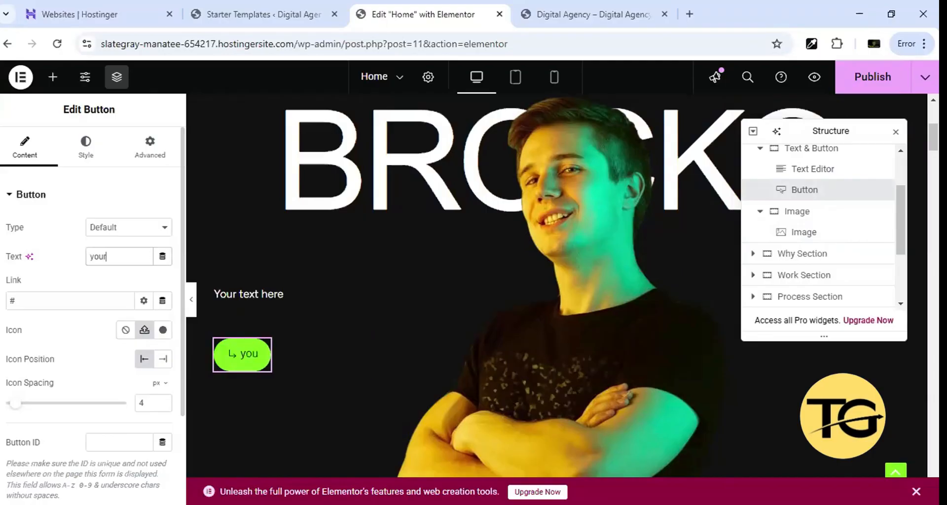
{"action": "type", "text": " text here"}
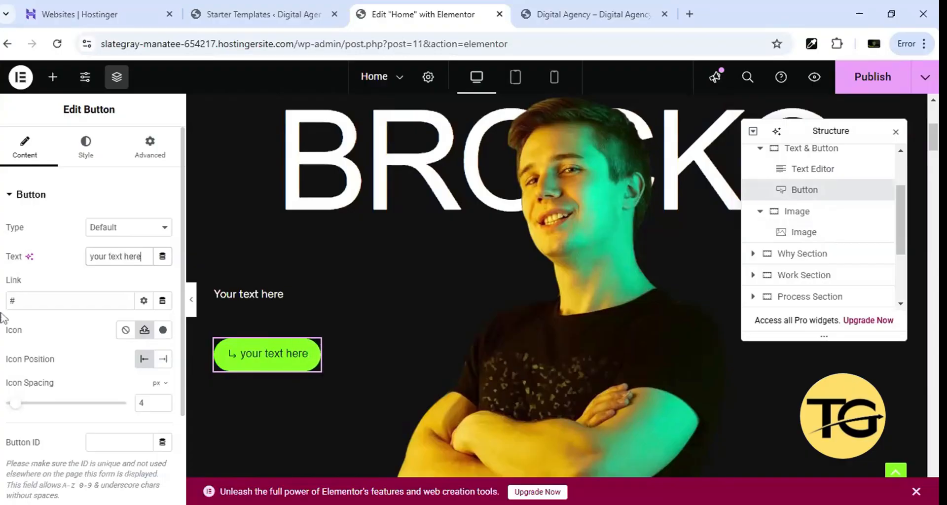
Set the hero button's link to open in a new window and look through its remaining content settings.
{"action": "left_click", "coordinate": [14, 301]}
{"action": "left_click", "coordinate": [143, 301]}
{"action": "left_click", "coordinate": [11, 323]}
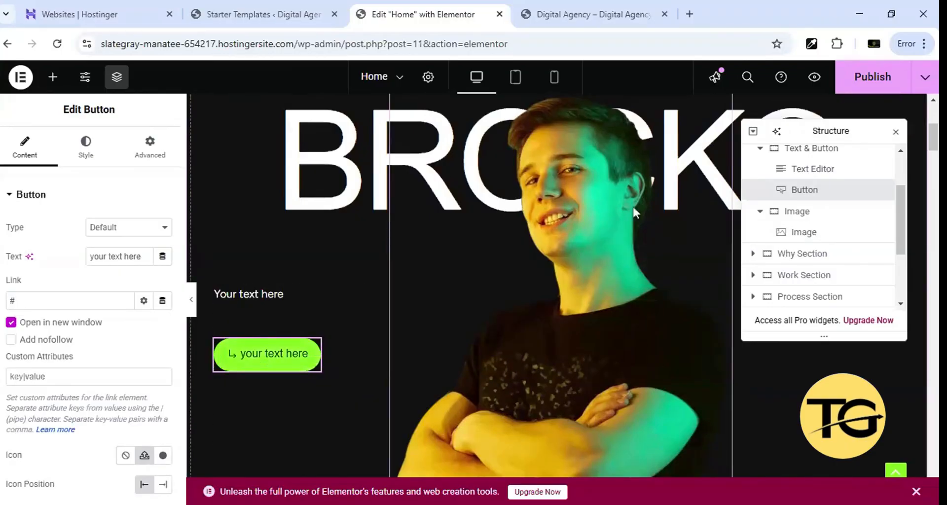
{"action": "scroll", "coordinate": [62, 279], "scroll_direction": "down", "scroll_amount": 4}
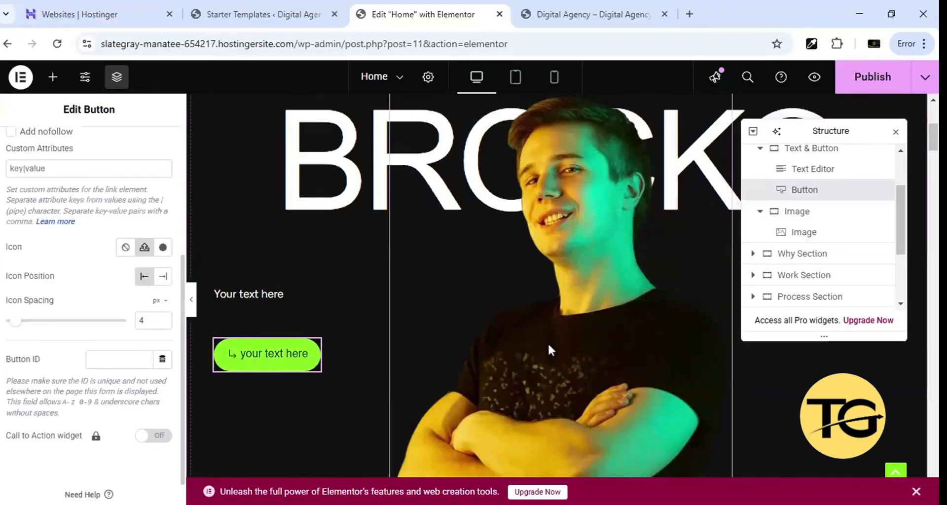
{"action": "scroll", "coordinate": [316, 335], "scroll_direction": "down", "scroll_amount": 2}
{"action": "scroll", "coordinate": [79, 247], "scroll_direction": "up", "scroll_amount": 5}
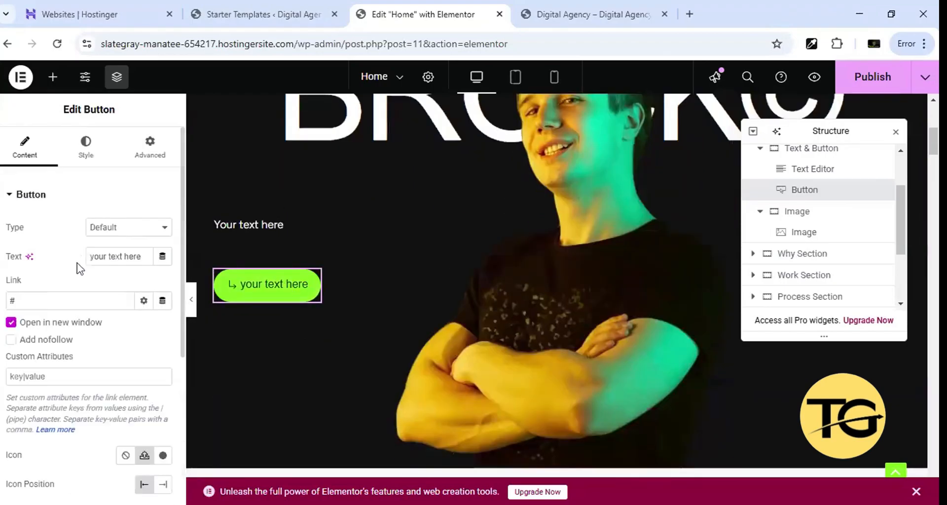
Review the hero button's text color and background color settings for both the normal and hover states.
{"action": "left_click", "coordinate": [97, 147]}
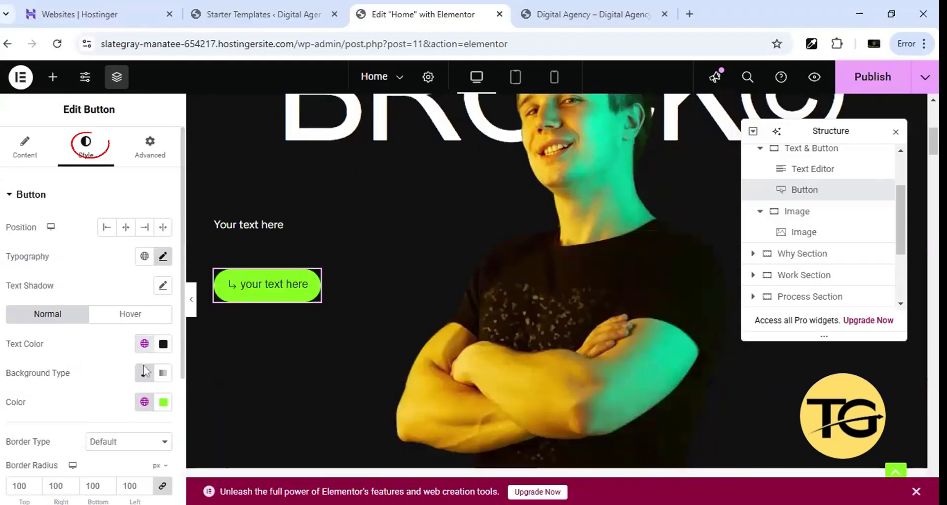
{"action": "double_click", "coordinate": [10, 403]}
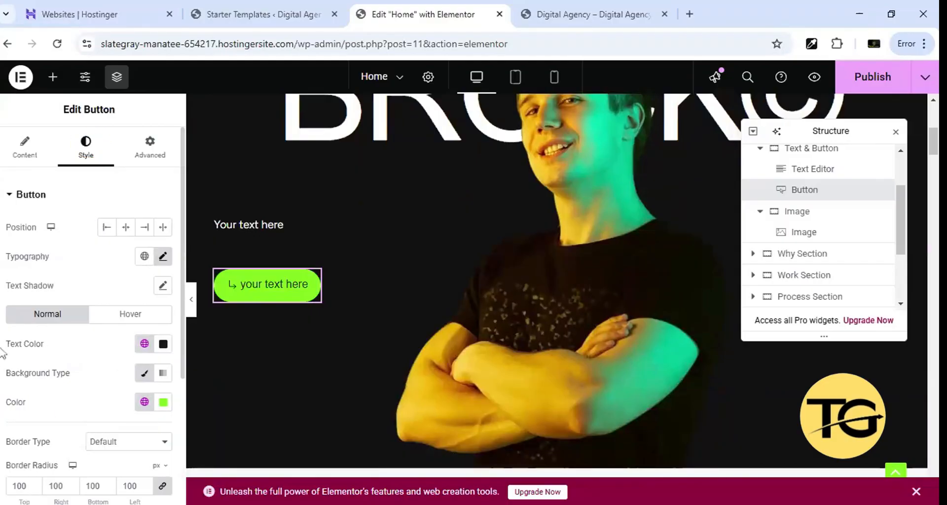
{"action": "left_click_drag", "start_coordinate": [6, 355], "coordinate": [54, 349]}
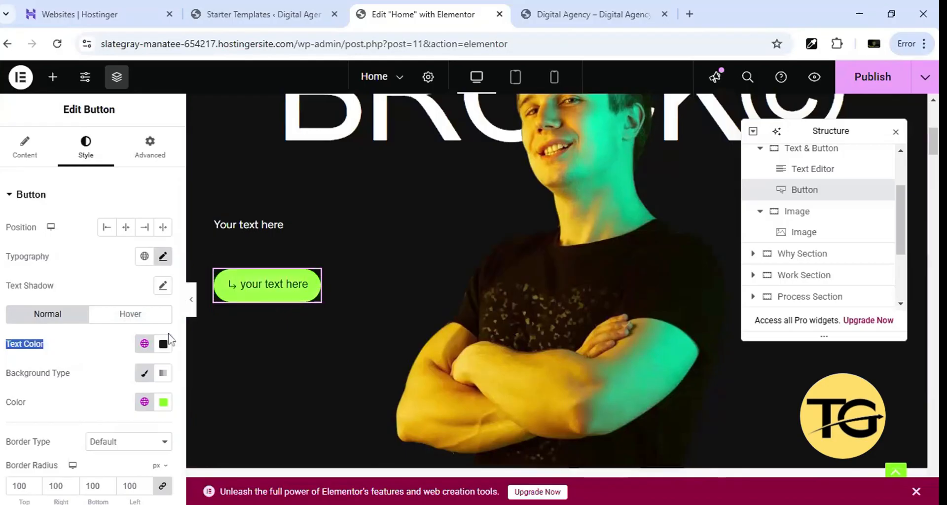
{"action": "left_click", "coordinate": [120, 323]}
{"action": "left_click_drag", "start_coordinate": [3, 402], "coordinate": [25, 403]}
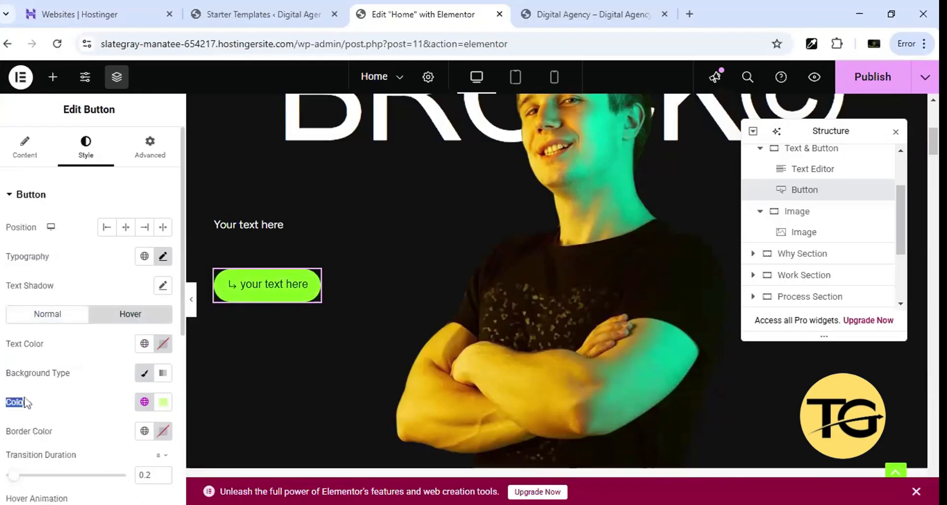
{"action": "left_click_drag", "start_coordinate": [5, 344], "coordinate": [59, 344]}
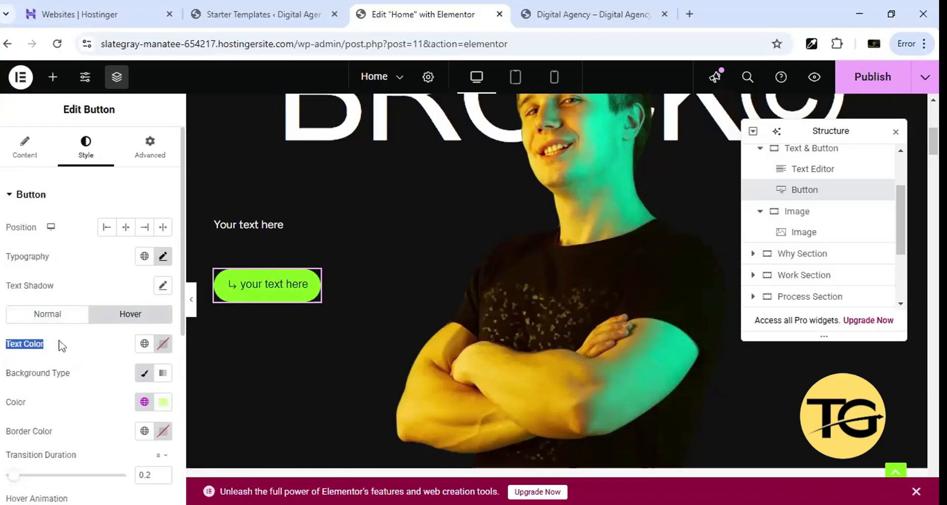
Change the title of the "Why Choose me" icon box in the Why Section to "your text here".
{"action": "scroll", "coordinate": [302, 341], "scroll_direction": "up", "scroll_amount": 1}
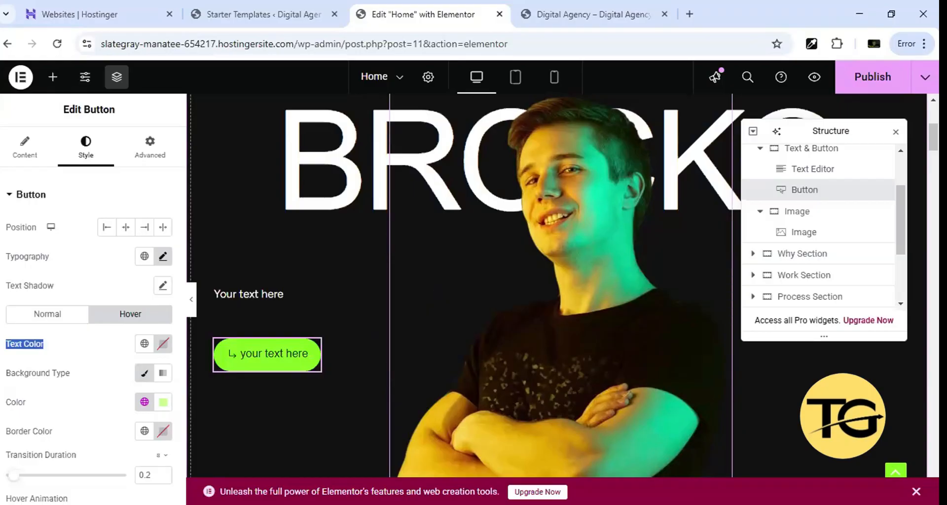
{"action": "scroll", "coordinate": [431, 311], "scroll_direction": "down", "scroll_amount": 4}
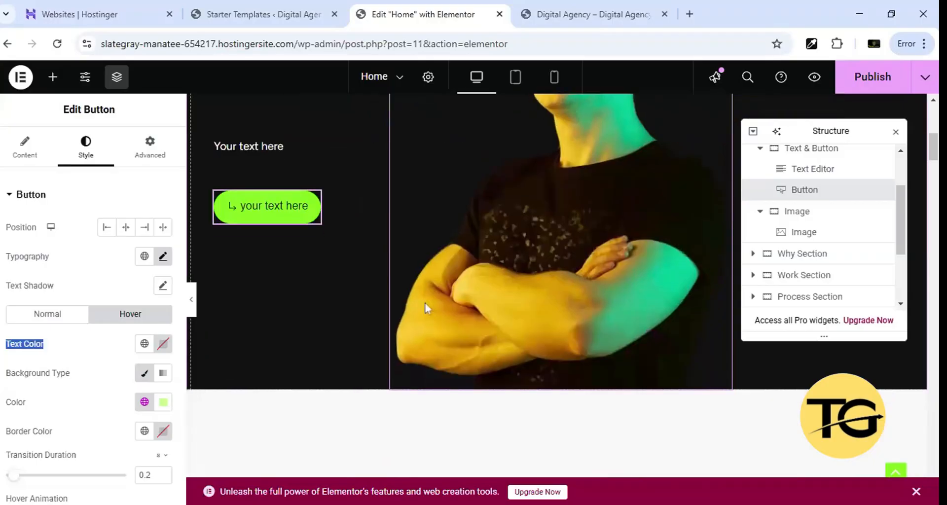
{"action": "scroll", "coordinate": [374, 367], "scroll_direction": "down", "scroll_amount": 2}
{"action": "scroll", "coordinate": [438, 233], "scroll_direction": "down", "scroll_amount": 3}
{"action": "scroll", "coordinate": [328, 155], "scroll_direction": "up", "scroll_amount": 1}
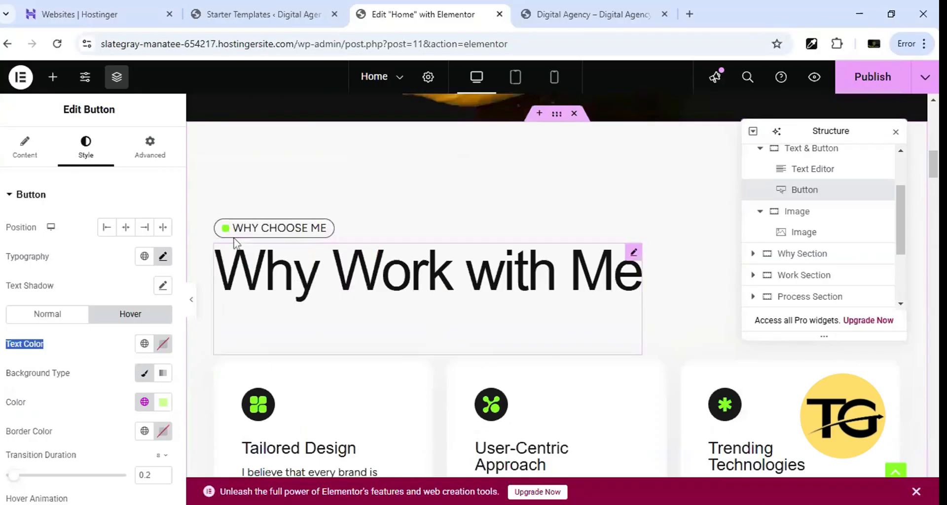
{"action": "left_click", "coordinate": [326, 229]}
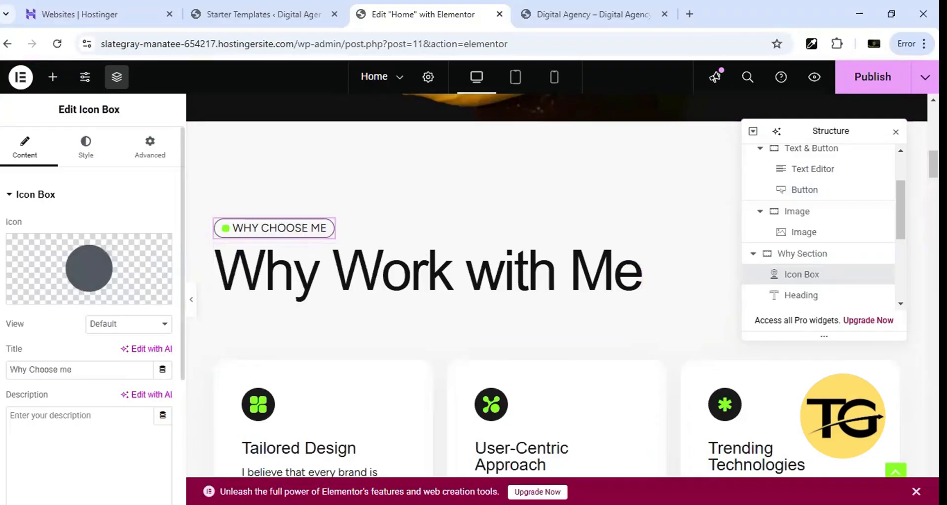
{"action": "left_click_drag", "start_coordinate": [92, 371], "coordinate": [1, 369]}
{"action": "type", "text": "you"}
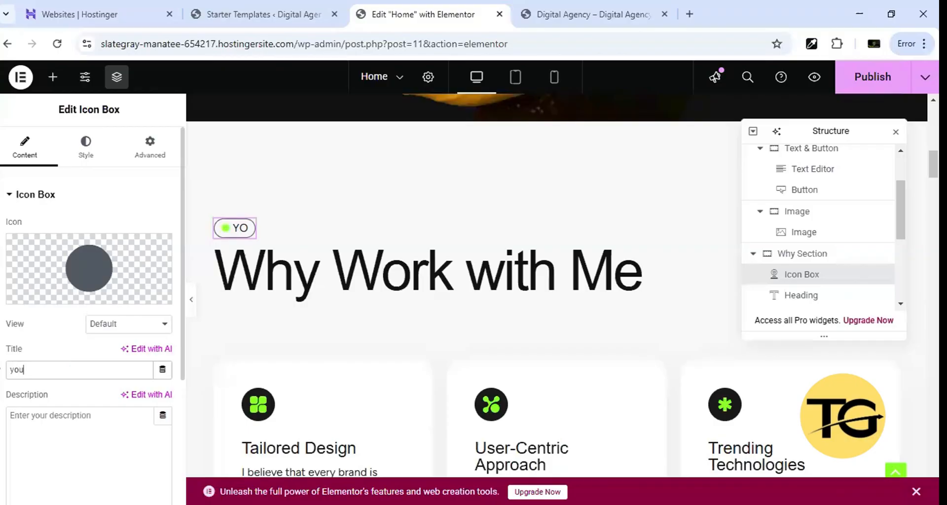
{"action": "type", "text": "r text here"}
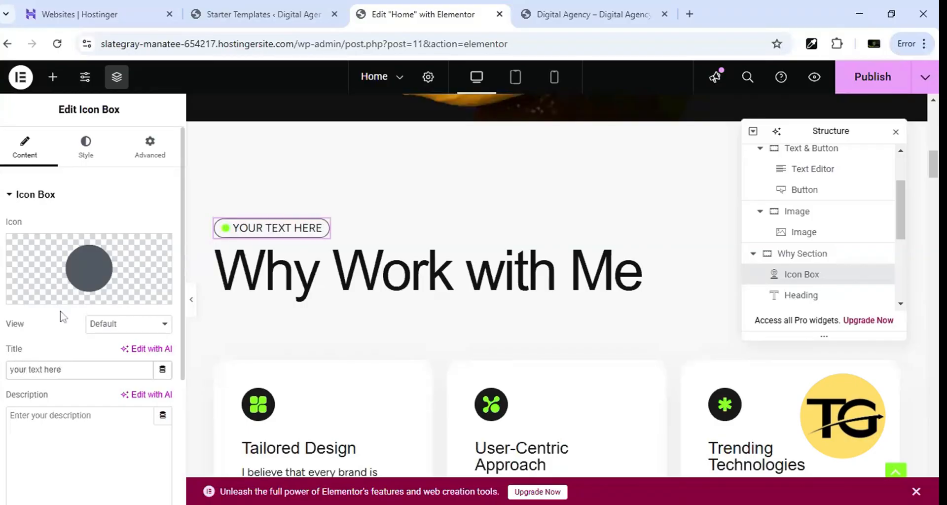
Decline the SVG upload option and replace the Why Section label's circle icon with the Clone icon from the icon library.
{"action": "left_click", "coordinate": [225, 230]}
{"action": "mouse_move", "coordinate": [78, 262]}
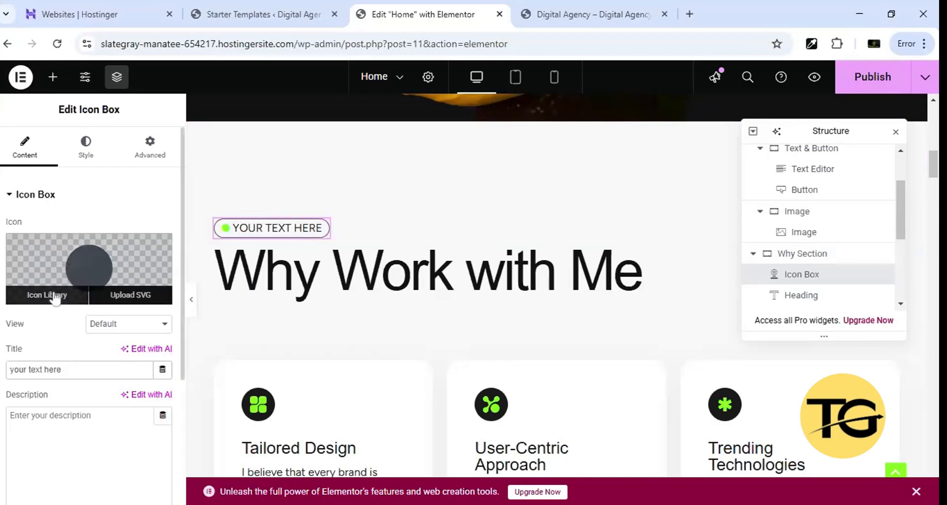
{"action": "left_click", "coordinate": [141, 299]}
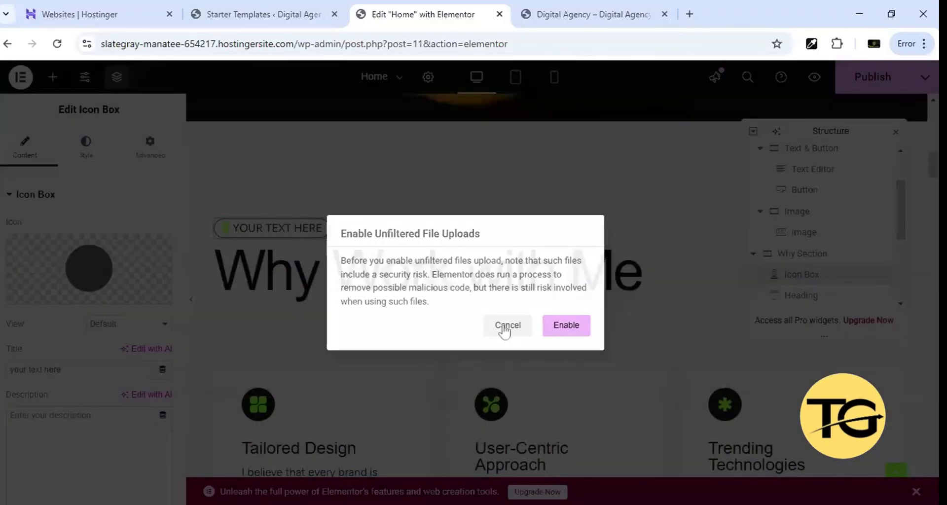
{"action": "left_click", "coordinate": [504, 326]}
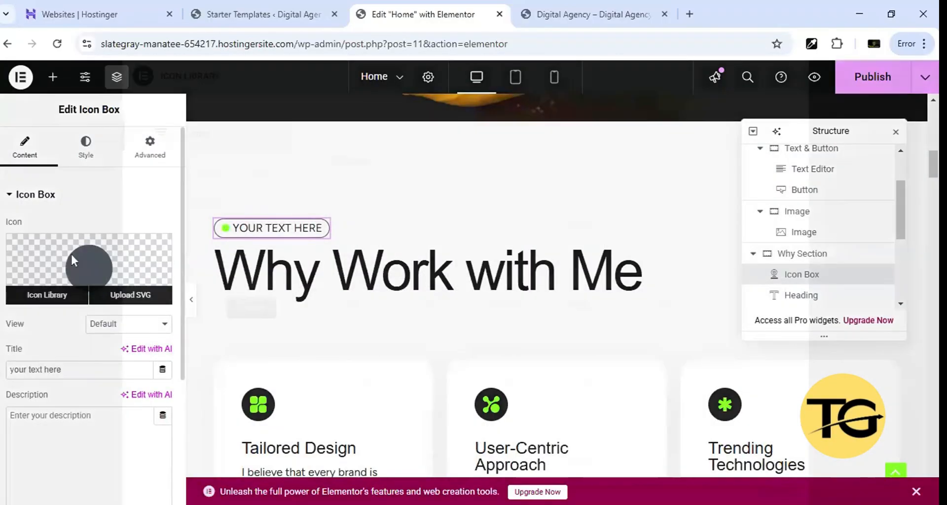
{"action": "left_click", "coordinate": [47, 298]}
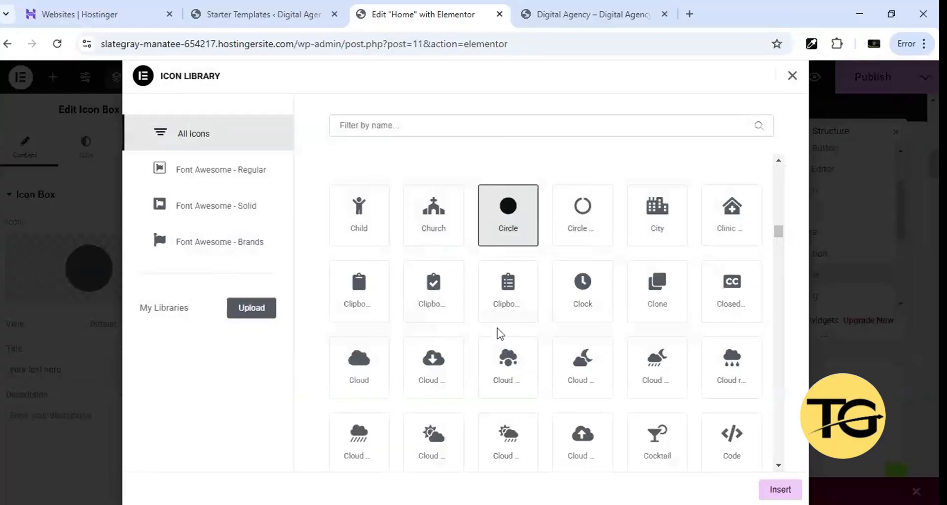
{"action": "left_click", "coordinate": [660, 296]}
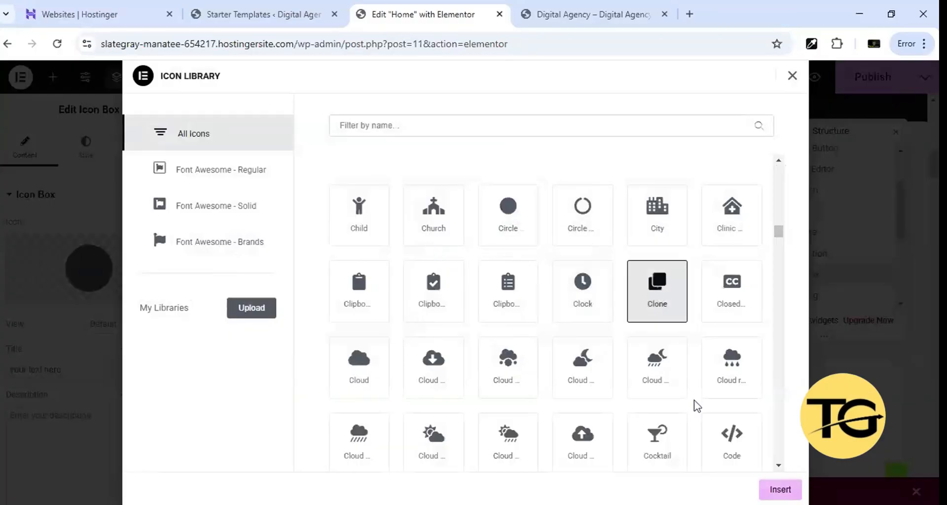
{"action": "left_click", "coordinate": [781, 490]}
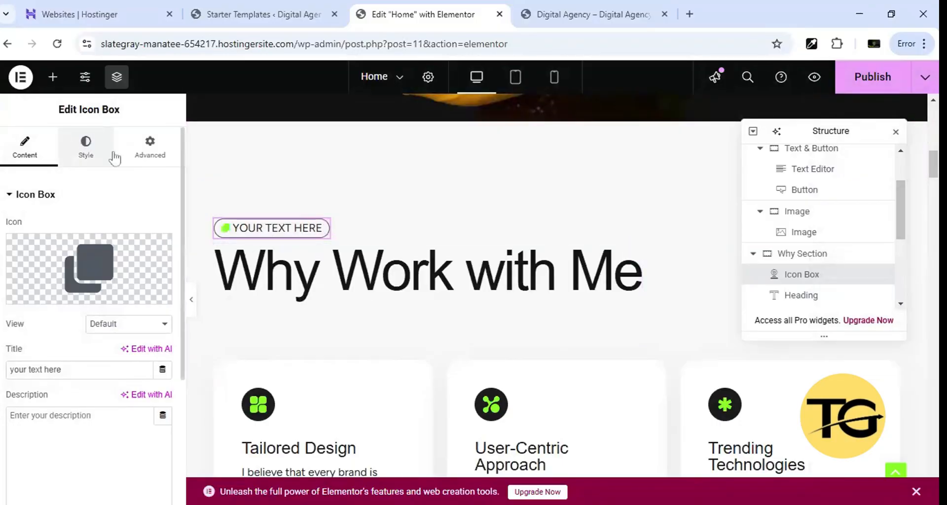
Try a dark global color as the Why Section label icon's primary color, and set it to the bright green global color.
{"action": "left_click", "coordinate": [90, 159]}
{"action": "scroll", "coordinate": [54, 306], "scroll_direction": "down", "scroll_amount": 2}
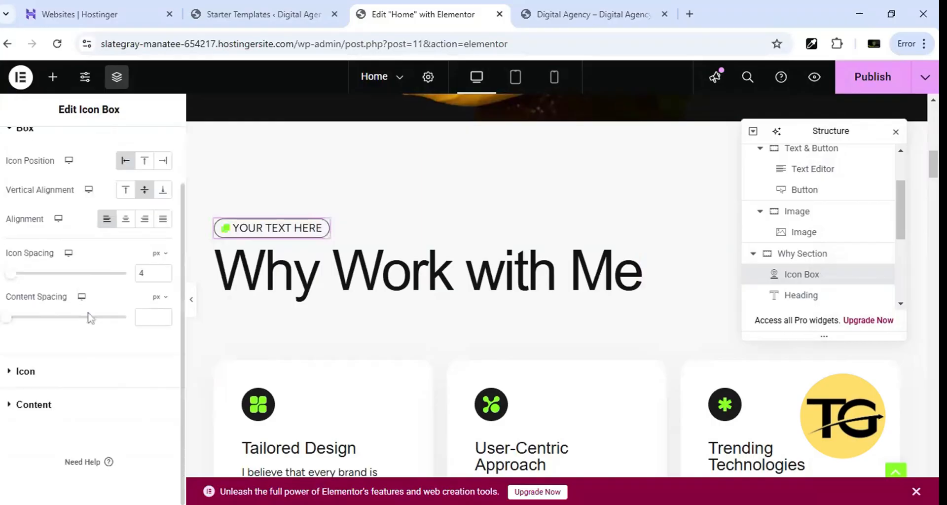
{"action": "left_click", "coordinate": [31, 372]}
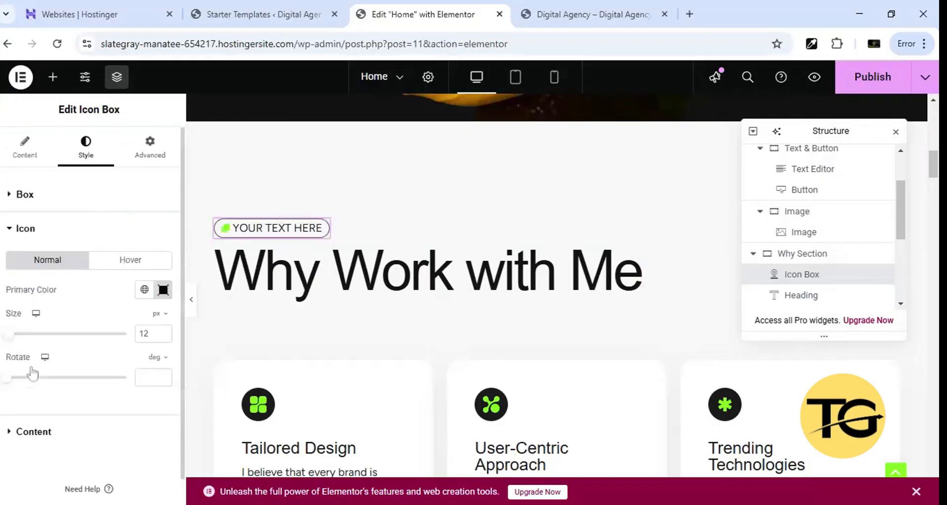
{"action": "left_click", "coordinate": [144, 290]}
{"action": "left_click", "coordinate": [79, 155]}
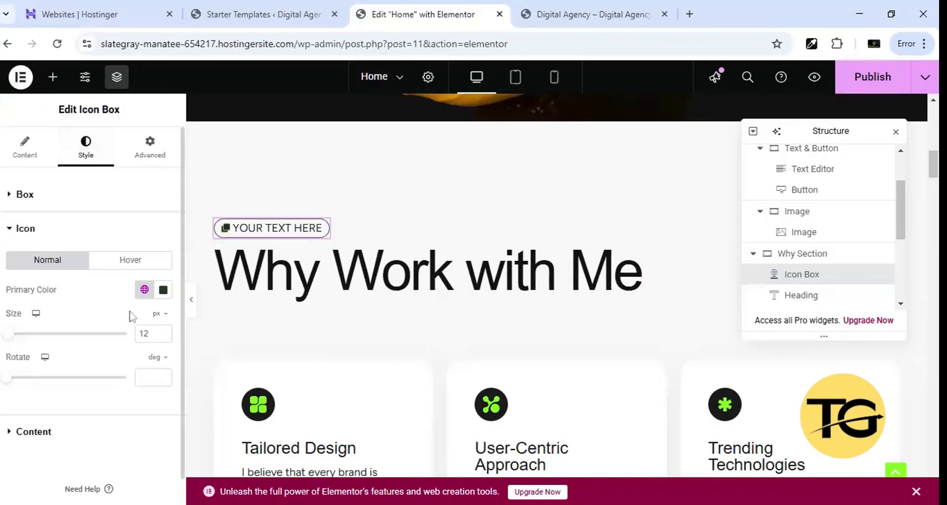
{"action": "left_click", "coordinate": [145, 290]}
{"action": "left_click", "coordinate": [35, 184]}
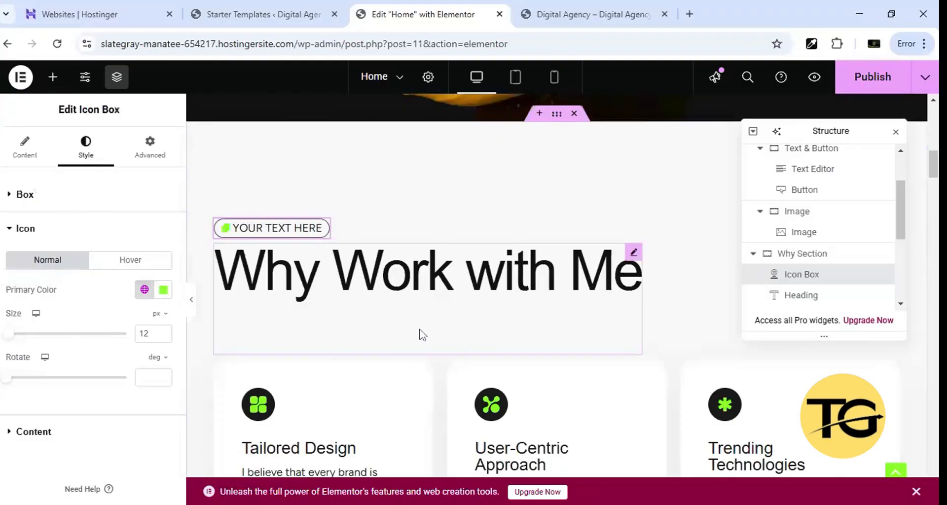
Look over the three cards under "Why Work with Me" and examine the content settings of the Tailored Design icon box.
{"action": "scroll", "coordinate": [422, 336], "scroll_direction": "down", "scroll_amount": 1}
{"action": "scroll", "coordinate": [392, 310], "scroll_direction": "down", "scroll_amount": 1}
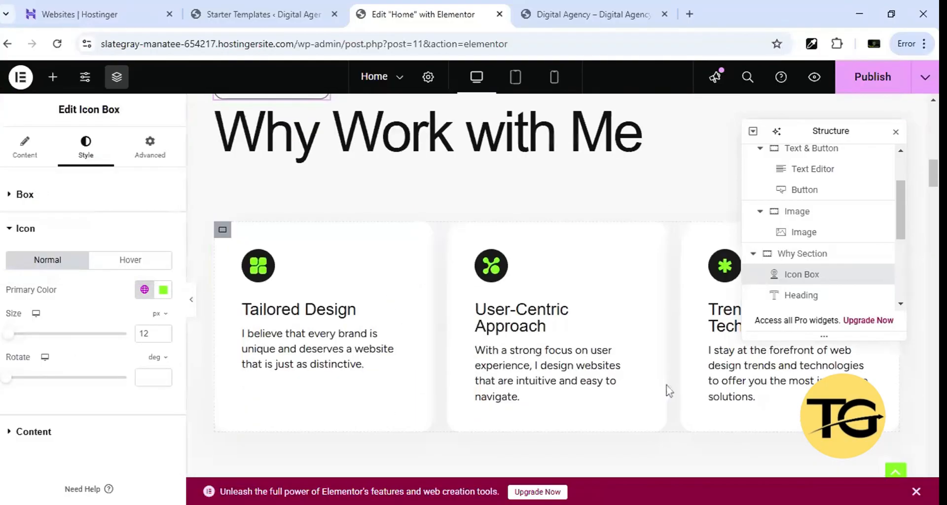
{"action": "scroll", "coordinate": [523, 318], "scroll_direction": "down", "scroll_amount": 1}
{"action": "scroll", "coordinate": [404, 261], "scroll_direction": "up", "scroll_amount": 1}
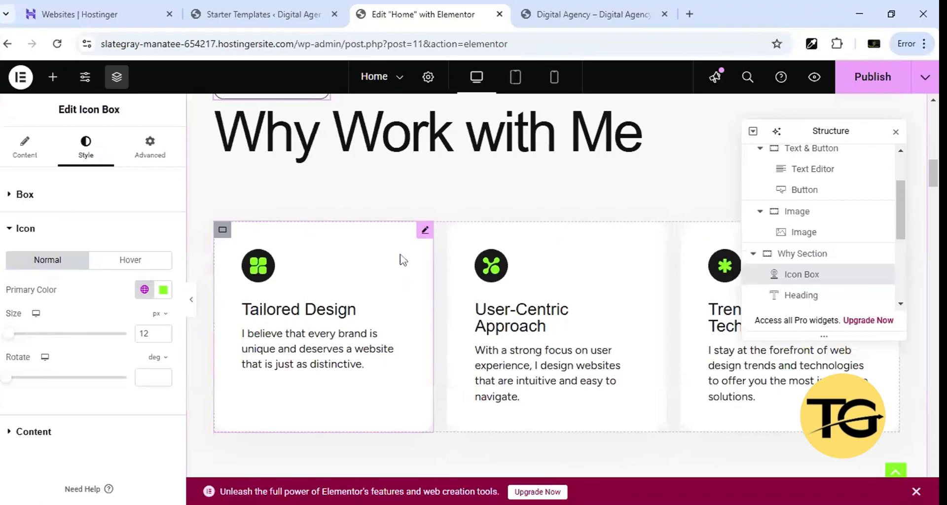
{"action": "left_click", "coordinate": [425, 230]}
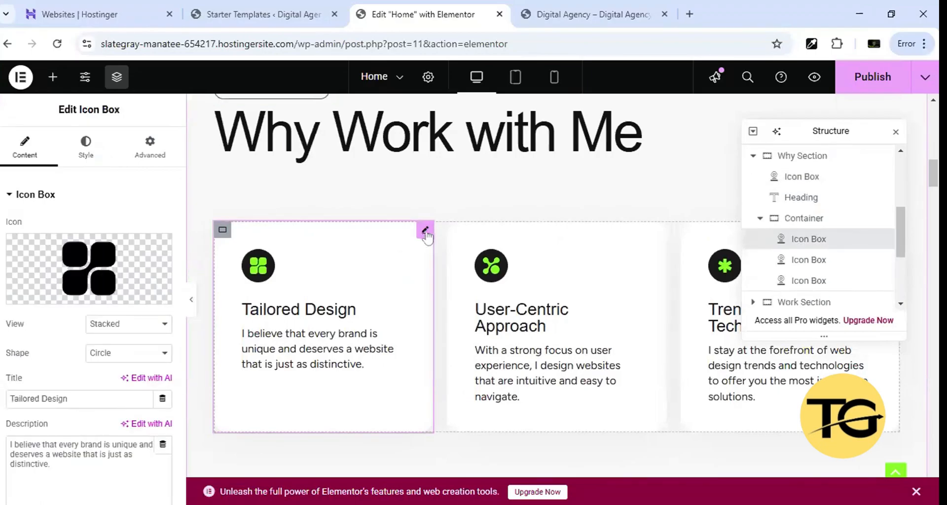
{"action": "scroll", "coordinate": [473, 321], "scroll_direction": "up", "scroll_amount": 1}
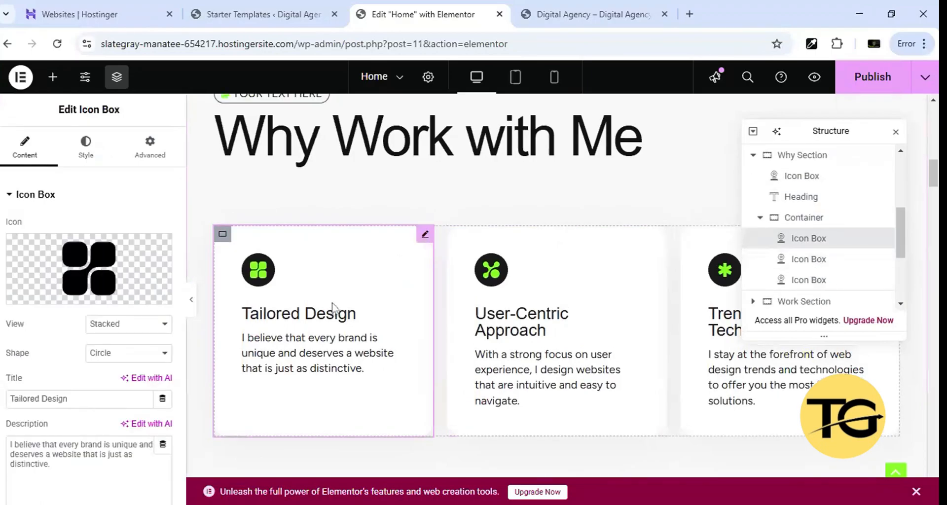
{"action": "scroll", "coordinate": [472, 339], "scroll_direction": "down", "scroll_amount": 1}
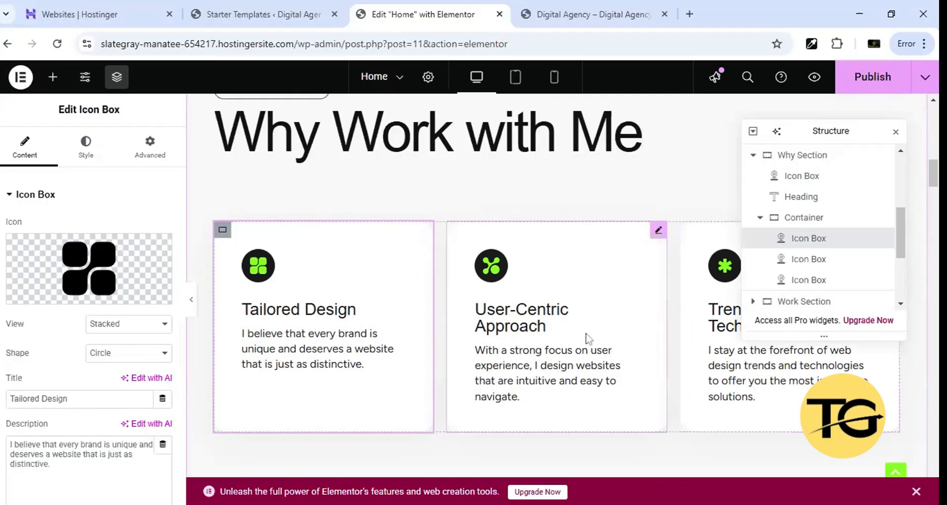
{"action": "scroll", "coordinate": [641, 241], "scroll_direction": "down", "scroll_amount": 3}
{"action": "scroll", "coordinate": [673, 288], "scroll_direction": "up", "scroll_amount": 3}
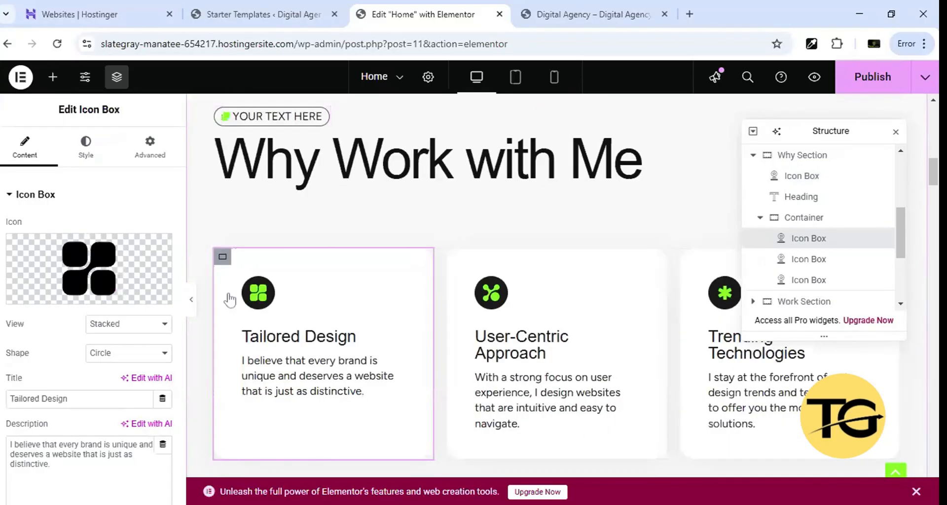
{"action": "scroll", "coordinate": [225, 222], "scroll_direction": "down", "scroll_amount": 2}
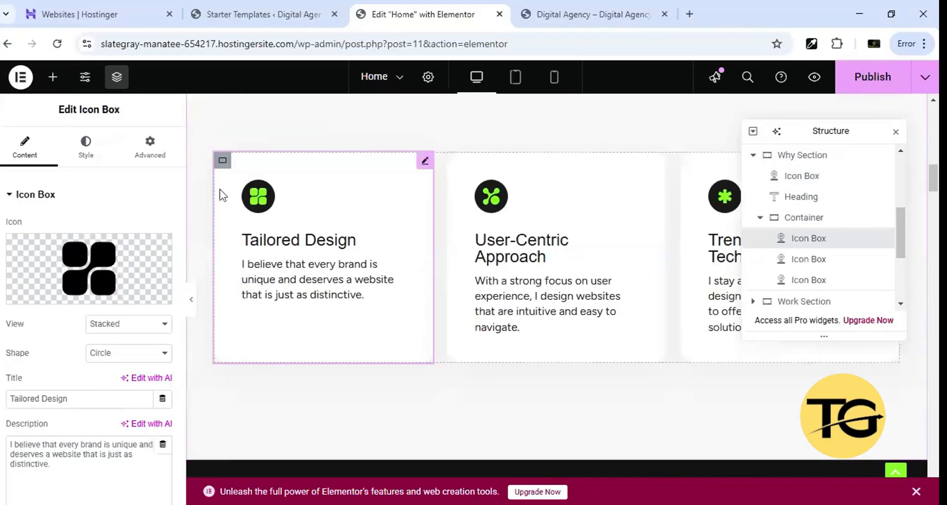
Duplicate the Tailored Design icon box inside the Why Section's card container.
{"action": "left_click", "coordinate": [223, 161]}
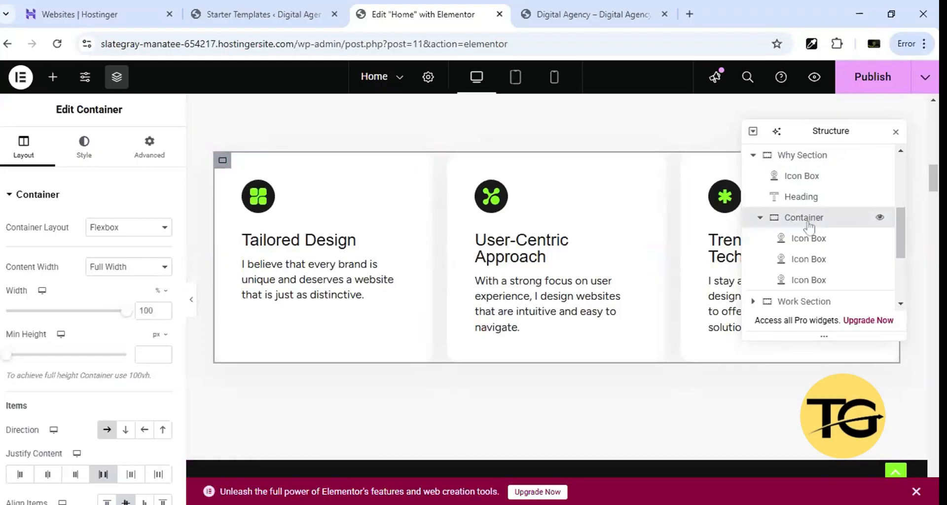
{"action": "left_click", "coordinate": [802, 240]}
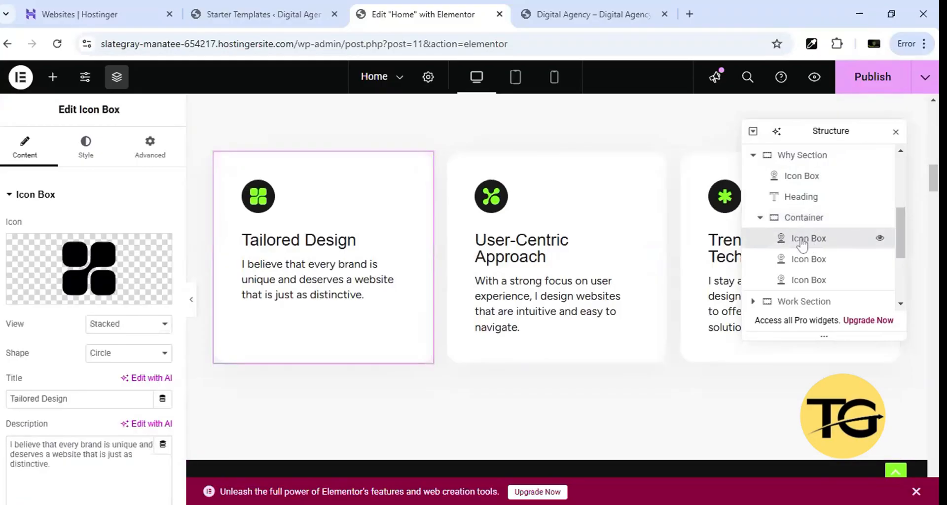
{"action": "right_click", "coordinate": [801, 242]}
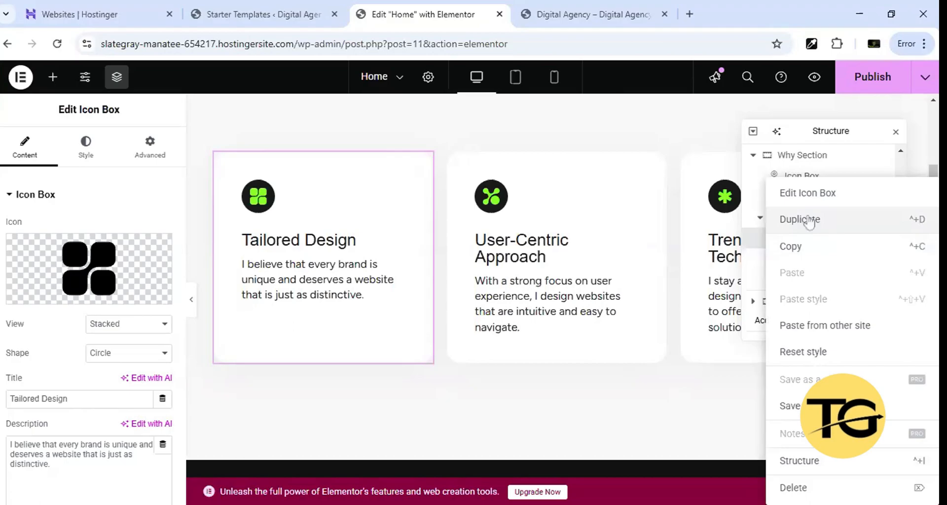
{"action": "left_click", "coordinate": [800, 219]}
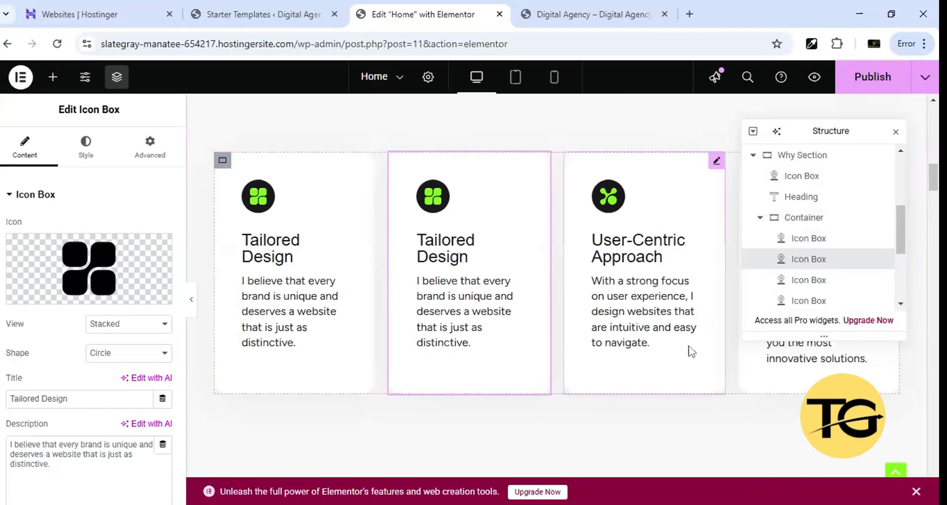
Delete the duplicate Tailored Design icon box from the Why Section's card container.
{"action": "right_click", "coordinate": [814, 269]}
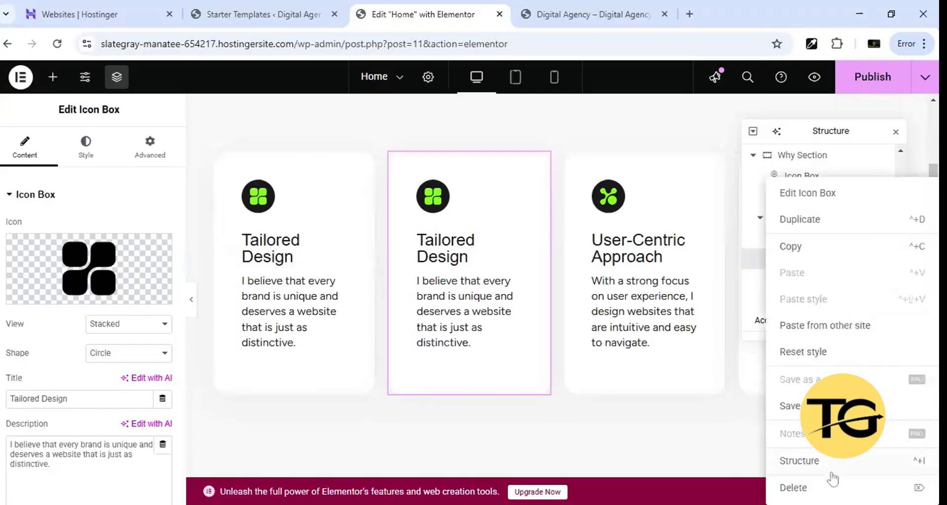
{"action": "left_click", "coordinate": [828, 487]}
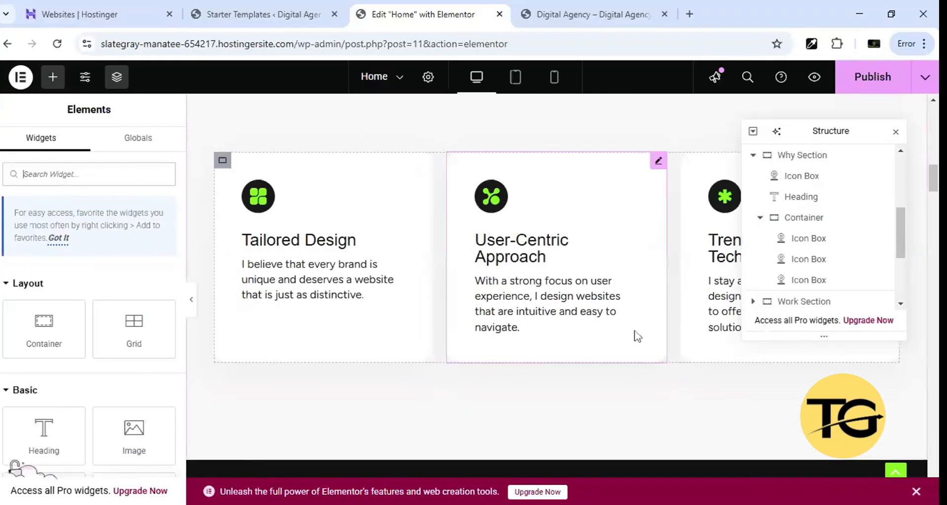
Look over the dark Work Section with its Selected Work label, Elevating Brands heading and project cards.
{"action": "scroll", "coordinate": [637, 336], "scroll_direction": "down", "scroll_amount": 5}
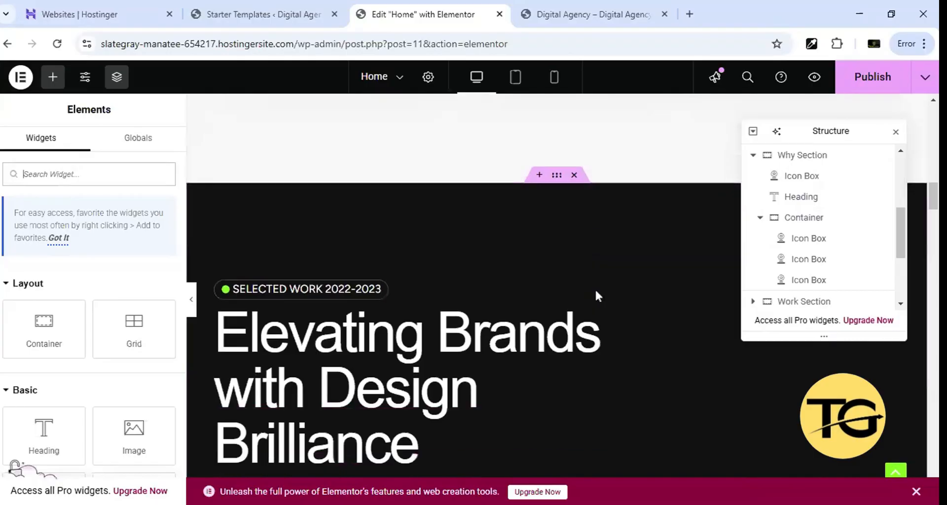
{"action": "scroll", "coordinate": [454, 350], "scroll_direction": "down", "scroll_amount": 6}
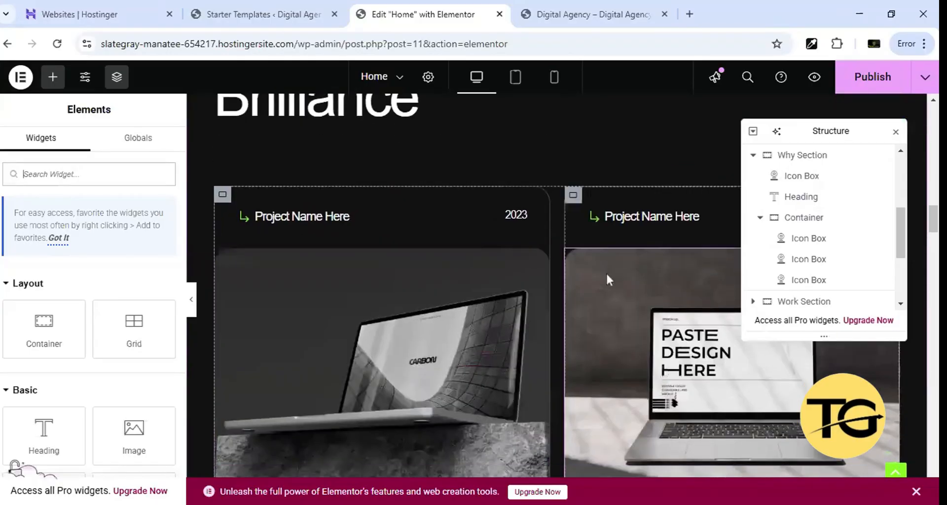
{"action": "scroll", "coordinate": [527, 278], "scroll_direction": "up", "scroll_amount": 7}
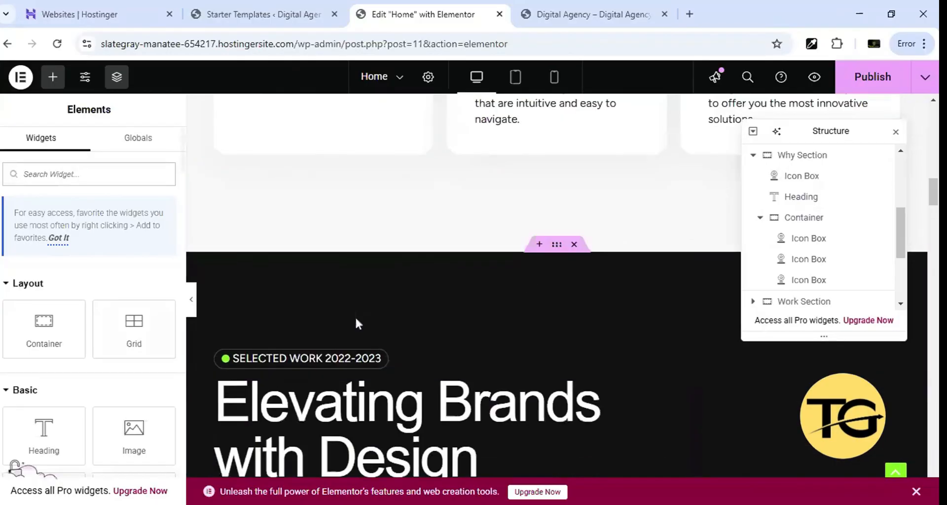
{"action": "scroll", "coordinate": [356, 323], "scroll_direction": "down", "scroll_amount": 3}
{"action": "scroll", "coordinate": [537, 342], "scroll_direction": "down", "scroll_amount": 8}
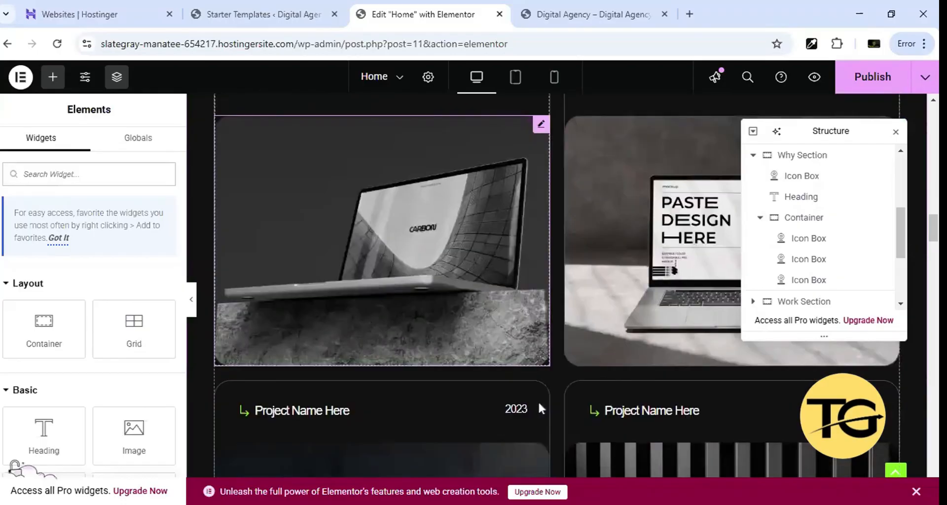
{"action": "scroll", "coordinate": [538, 401], "scroll_direction": "up", "scroll_amount": 8}
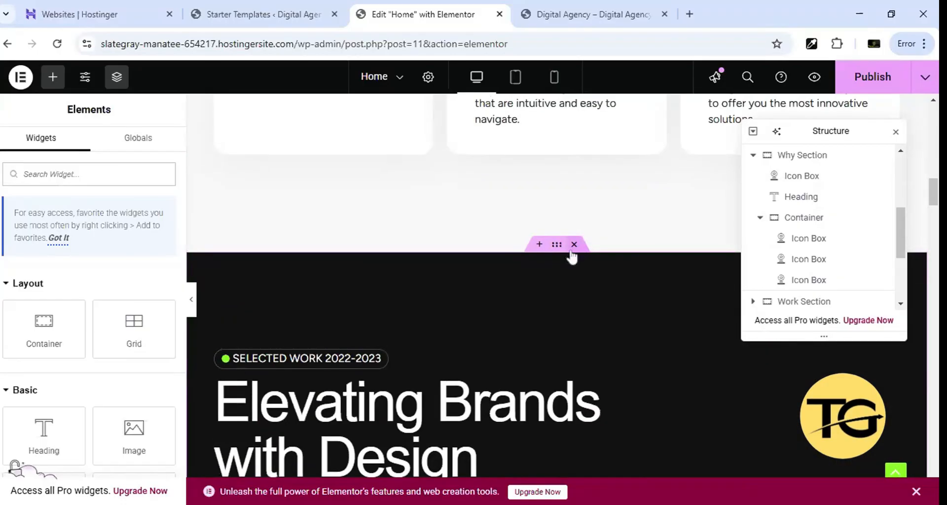
{"action": "scroll", "coordinate": [528, 341], "scroll_direction": "down", "scroll_amount": 4}
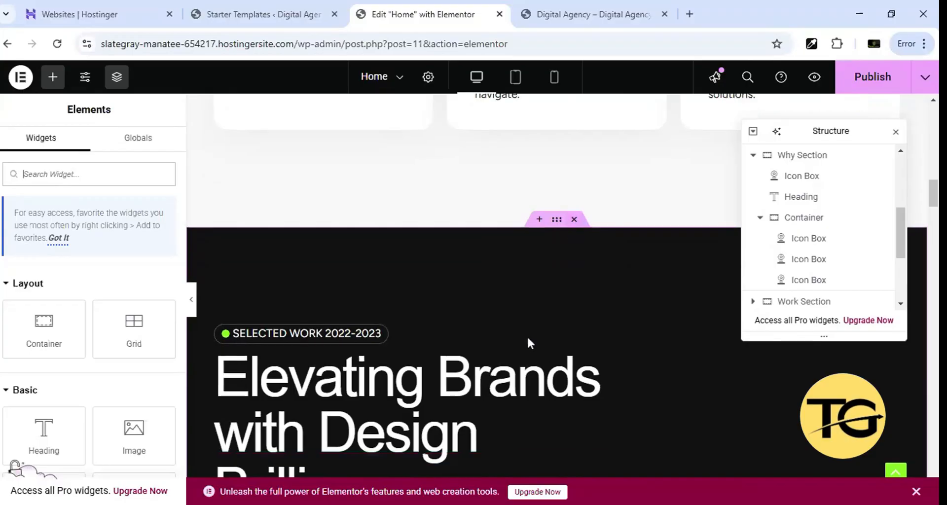
{"action": "scroll", "coordinate": [551, 260], "scroll_direction": "up", "scroll_amount": 1}
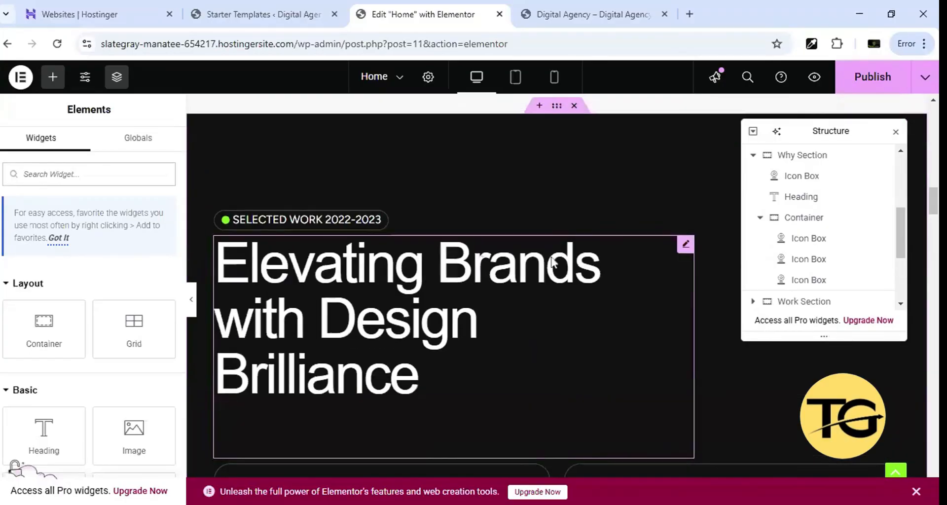
Duplicate the Work Section's "Elevating Brands with Design Brilliance" heading and delete the copy.
{"action": "right_click", "coordinate": [683, 251]}
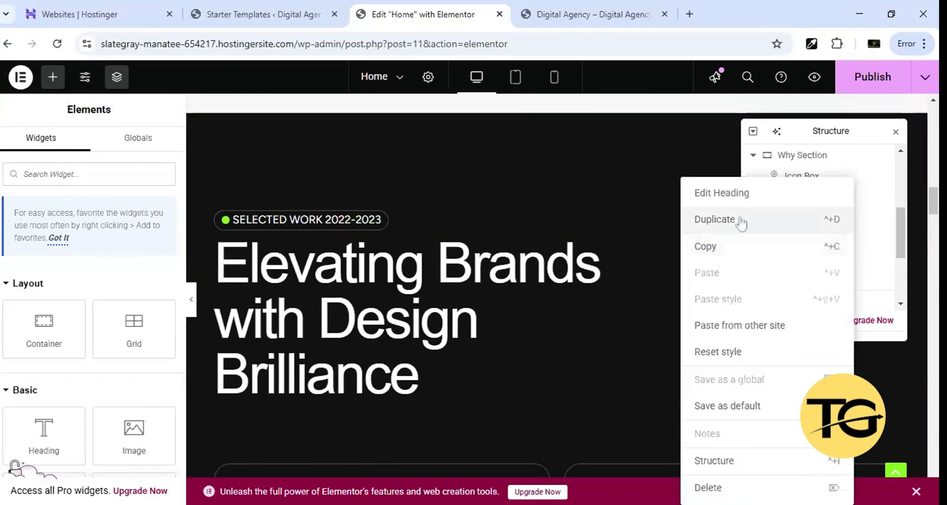
{"action": "left_click", "coordinate": [740, 220]}
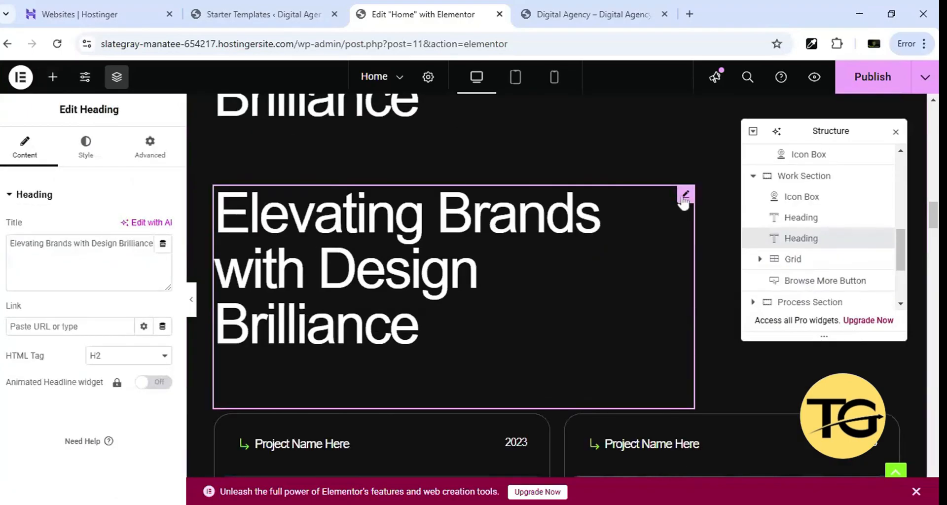
{"action": "right_click", "coordinate": [691, 211]}
{"action": "left_click", "coordinate": [699, 489]}
Look over the Work Section's project grid and the "Browse all work" button below it.
{"action": "scroll", "coordinate": [497, 276], "scroll_direction": "down", "scroll_amount": 1}
{"action": "scroll", "coordinate": [497, 276], "scroll_direction": "up", "scroll_amount": 1}
{"action": "scroll", "coordinate": [558, 273], "scroll_direction": "down", "scroll_amount": 3}
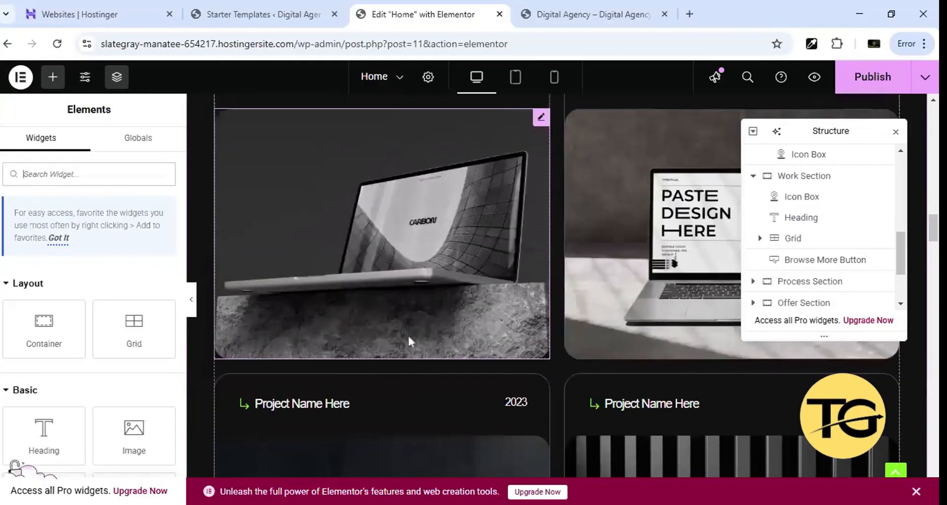
{"action": "scroll", "coordinate": [408, 333], "scroll_direction": "down", "scroll_amount": 10}
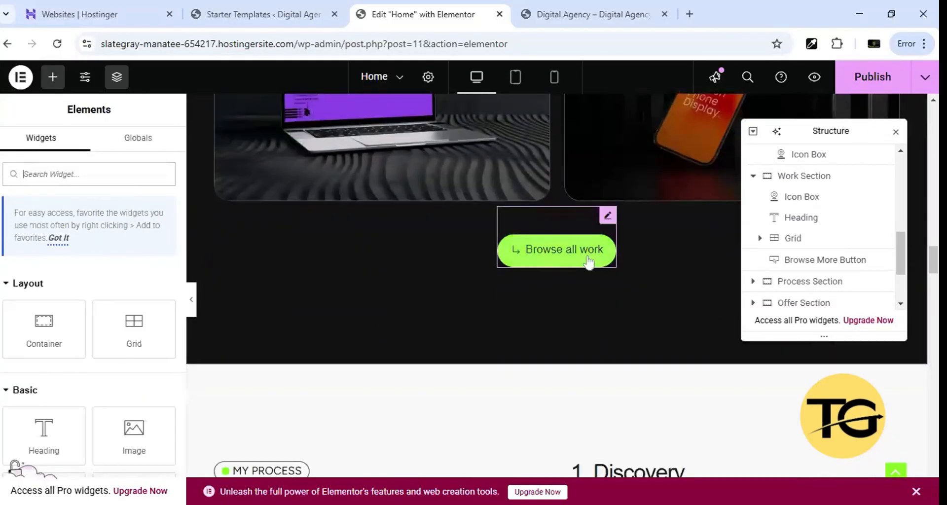
{"action": "scroll", "coordinate": [588, 261], "scroll_direction": "down", "scroll_amount": 5}
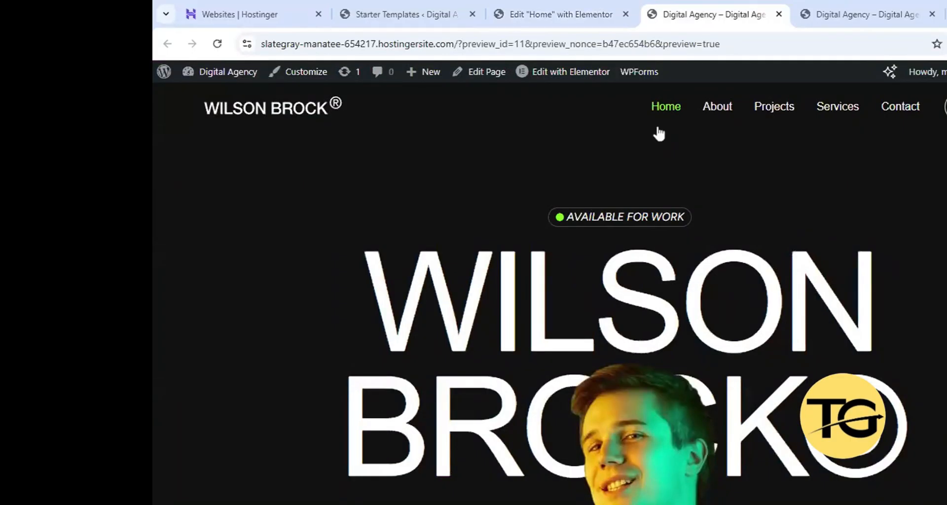
Go to the site's About page and open it for editing in Elementor.
{"action": "left_click", "coordinate": [727, 112]}
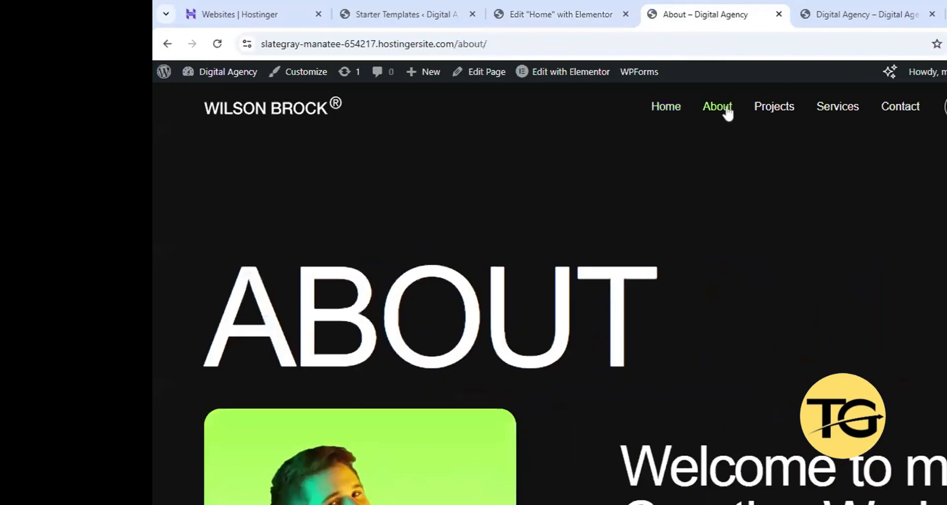
{"action": "mouse_move", "coordinate": [577, 72]}
{"action": "left_click", "coordinate": [577, 72]}
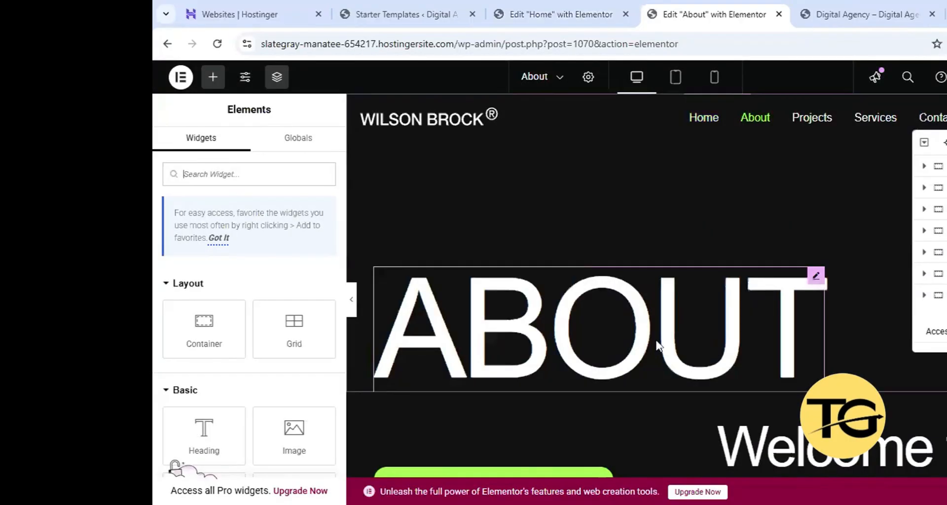
Open the media library for the About page's portrait image and close it without choosing a picture.
{"action": "scroll", "coordinate": [785, 170], "scroll_direction": "down", "scroll_amount": 10}
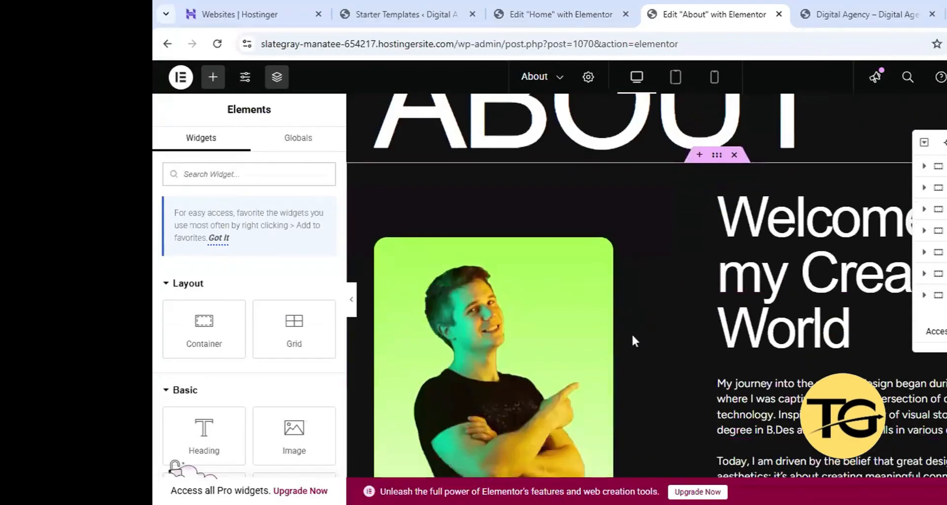
{"action": "scroll", "coordinate": [762, 321], "scroll_direction": "up", "scroll_amount": 5}
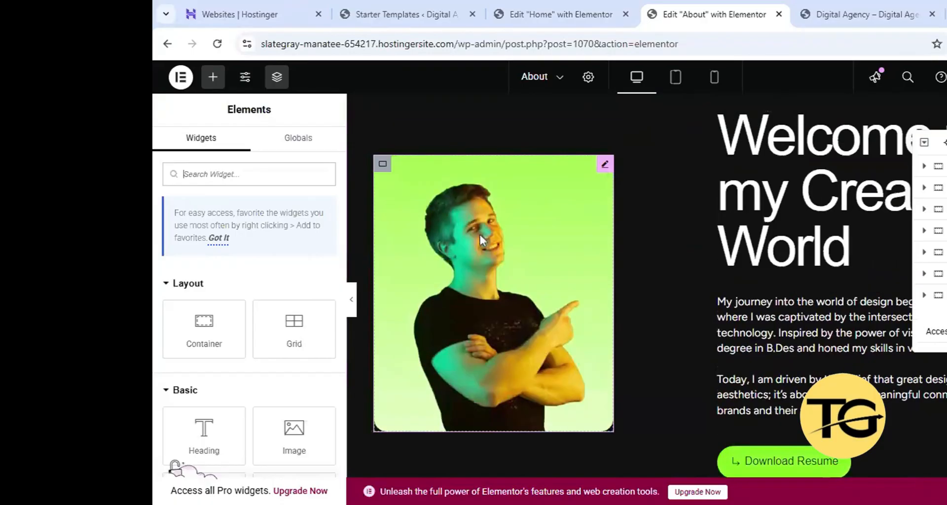
{"action": "scroll", "coordinate": [616, 143], "scroll_direction": "down", "scroll_amount": 3}
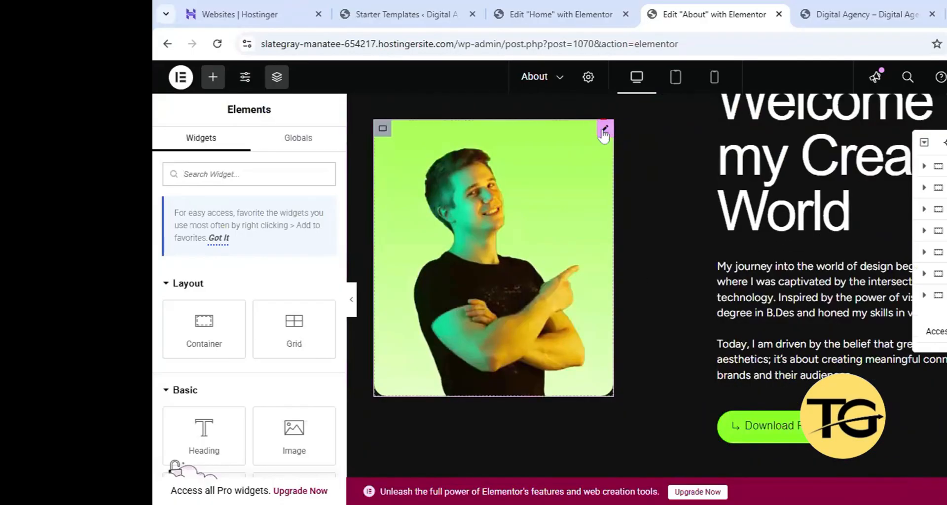
{"action": "left_click", "coordinate": [602, 127]}
{"action": "left_click", "coordinate": [272, 276]}
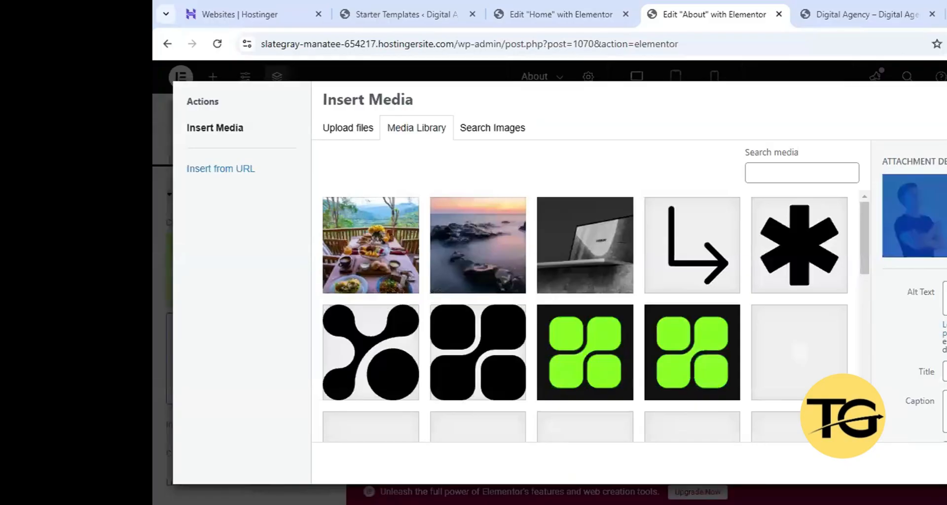
{"action": "key", "text": "Escape"}
Replace the About page's main heading title with "your text here".
{"action": "scroll", "coordinate": [741, 284], "scroll_direction": "up", "scroll_amount": 5}
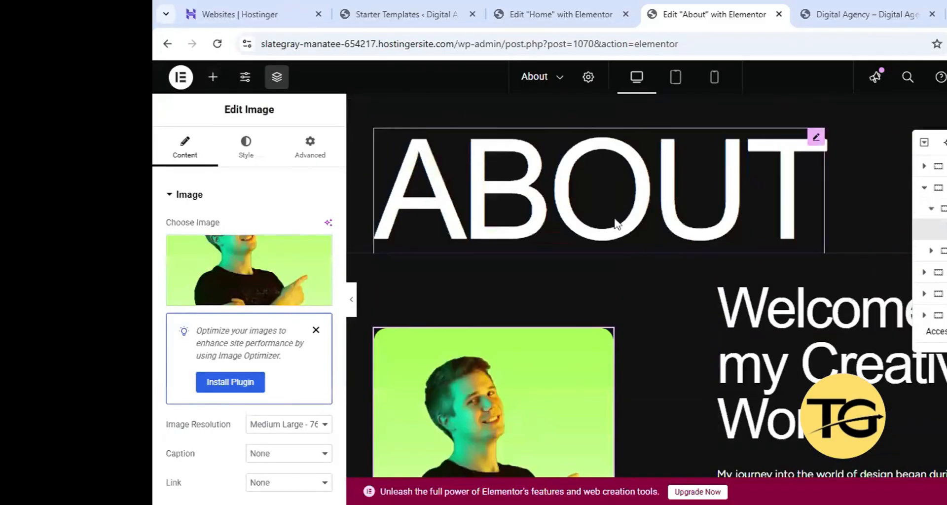
{"action": "left_click", "coordinate": [817, 274]}
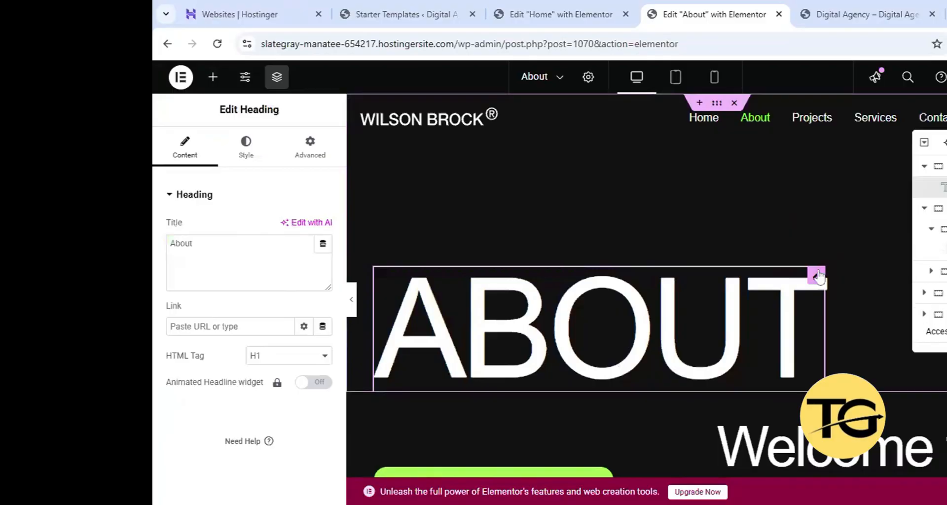
{"action": "left_click_drag", "start_coordinate": [207, 245], "coordinate": [161, 257]}
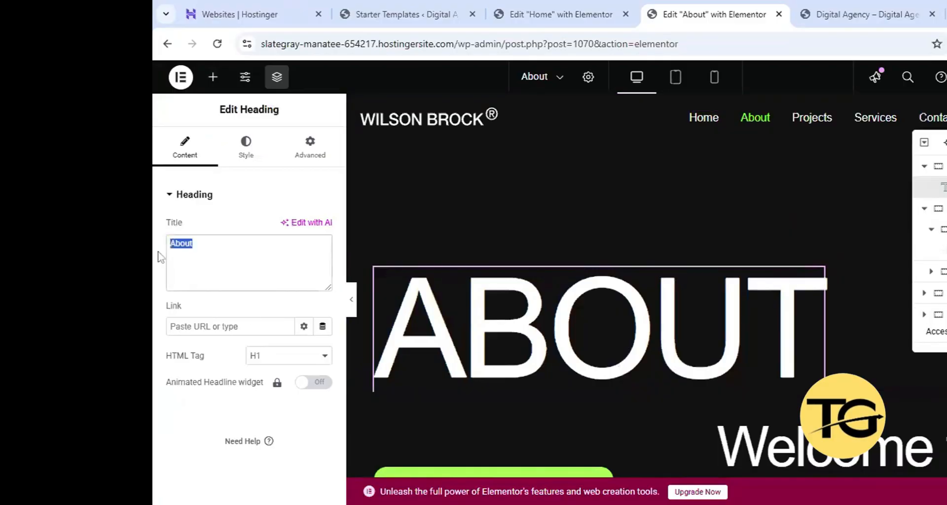
{"action": "type", "text": "your "}
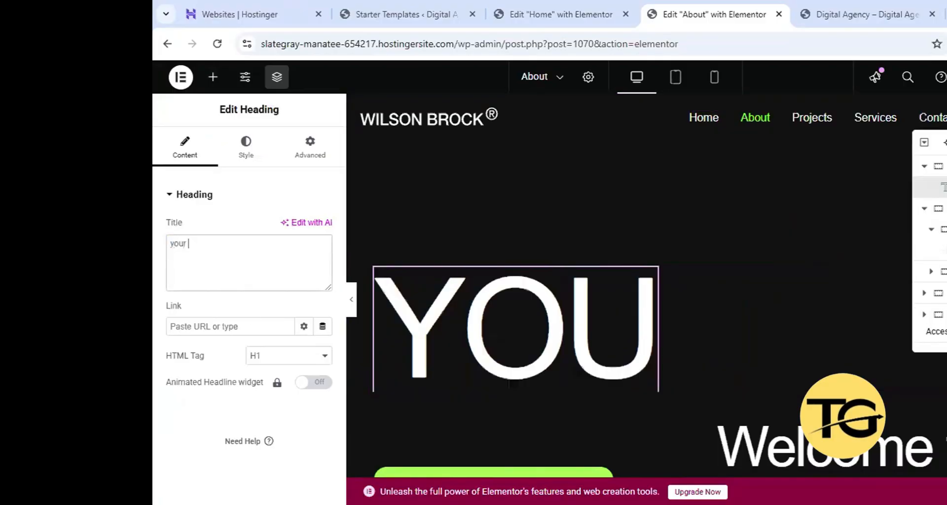
{"action": "type", "text": "text here"}
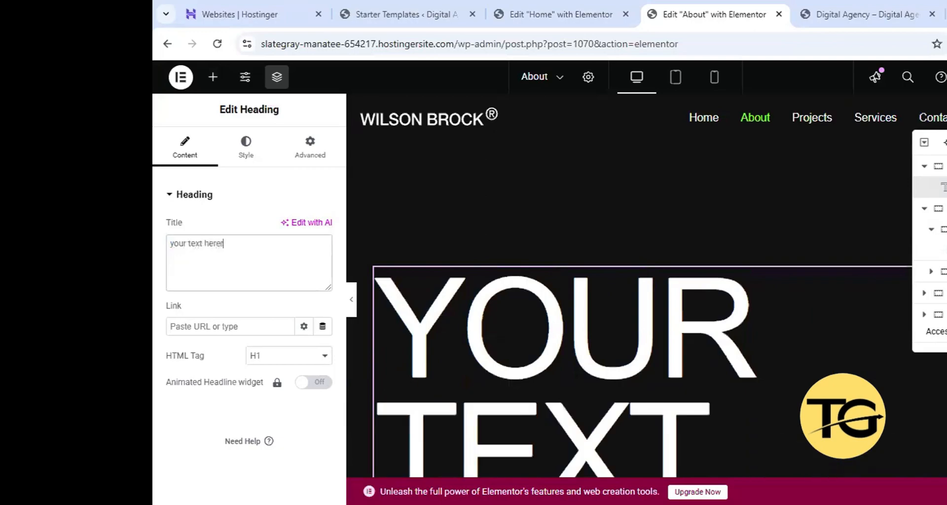
Clear the main heading's title, enter "about" in its place, and collapse the heading settings.
{"action": "key", "text": "BackSpace"}
{"action": "key", "text": "BackSpace"}
{"action": "key", "text": "BackSpace"}
{"action": "key", "text": "BackSpace"}
{"action": "key", "text": "BackSpace"}
{"action": "key", "text": "BackSpace"}
{"action": "key", "text": "BackSpace"}
{"action": "key", "text": "BackSpace"}
{"action": "key", "text": "BackSpace"}
{"action": "key", "text": "BackSpace"}
{"action": "key", "text": "BackSpace"}
{"action": "key", "text": "BackSpace"}
{"action": "key", "text": "BackSpace"}
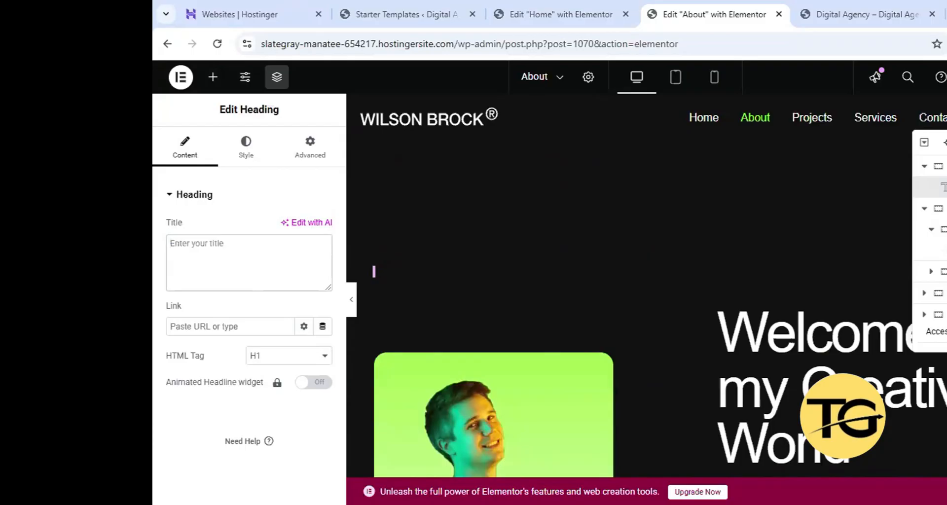
{"action": "type", "text": "about"}
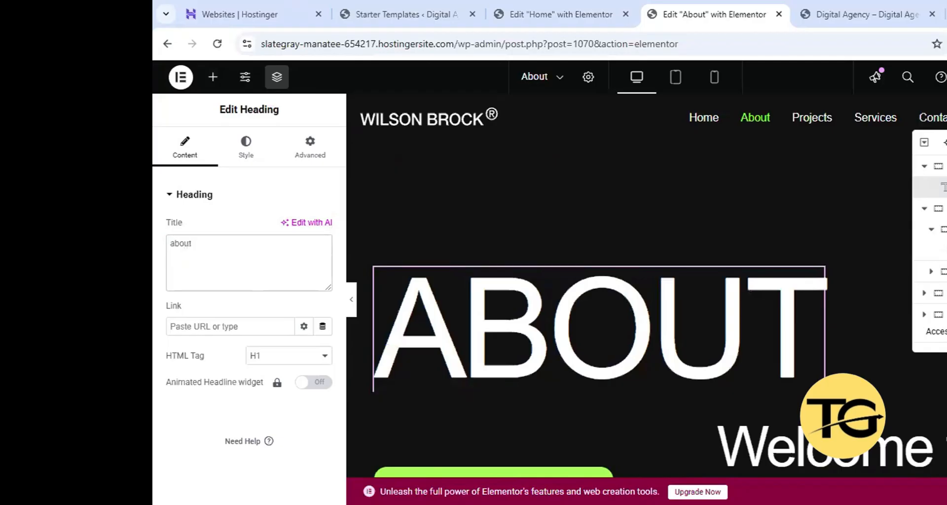
{"action": "left_click", "coordinate": [245, 204]}
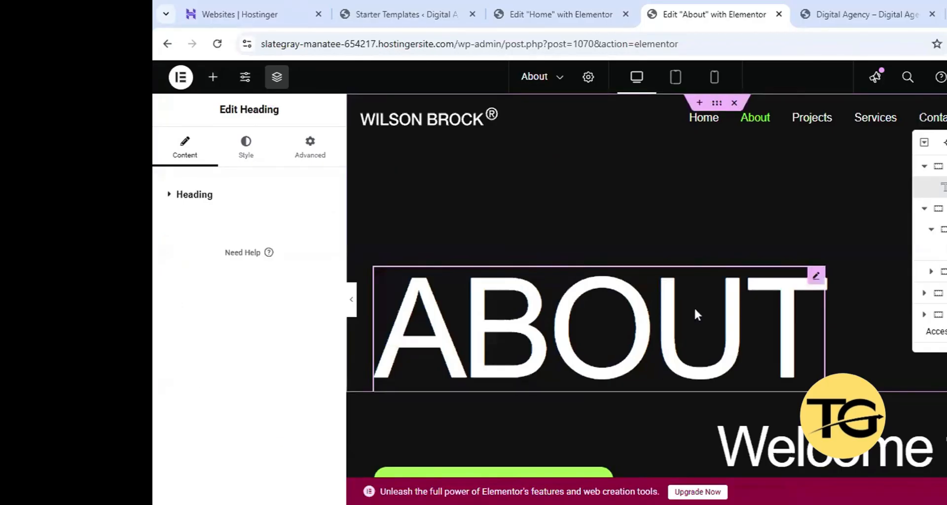
Look over the About page from the introduction to the travel photo gallery and examine the "My Work Experience" heading's content settings.
{"action": "scroll", "coordinate": [694, 307], "scroll_direction": "down", "scroll_amount": 4}
{"action": "scroll", "coordinate": [765, 303], "scroll_direction": "down", "scroll_amount": 5}
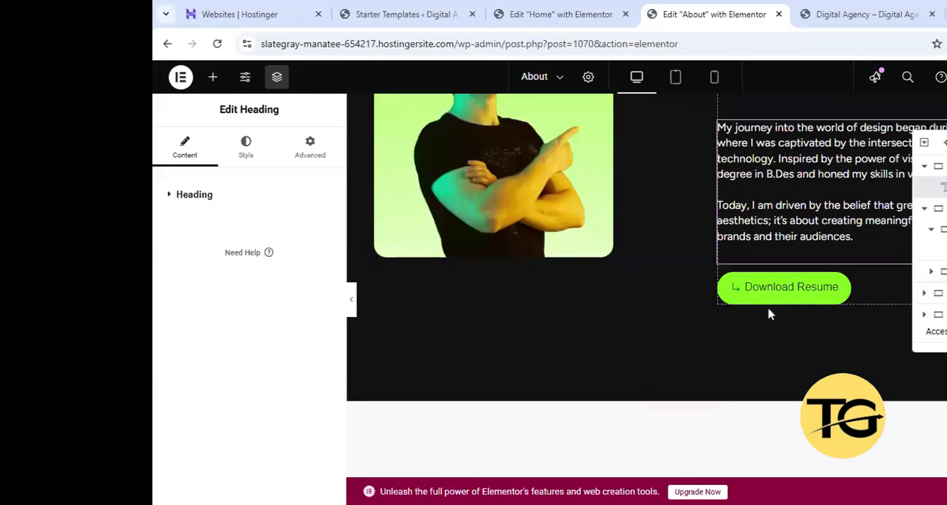
{"action": "scroll", "coordinate": [773, 302], "scroll_direction": "down", "scroll_amount": 6}
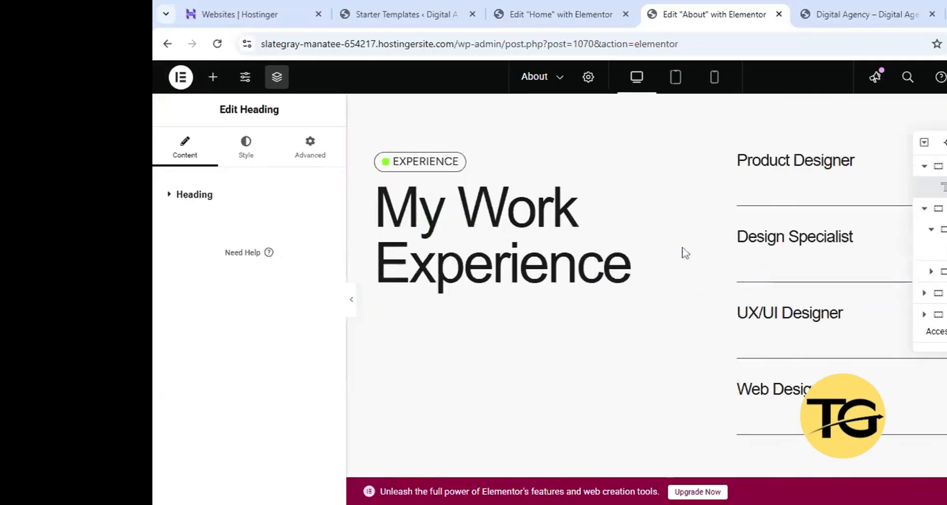
{"action": "scroll", "coordinate": [735, 237], "scroll_direction": "down", "scroll_amount": 3}
{"action": "scroll", "coordinate": [738, 248], "scroll_direction": "up", "scroll_amount": 4}
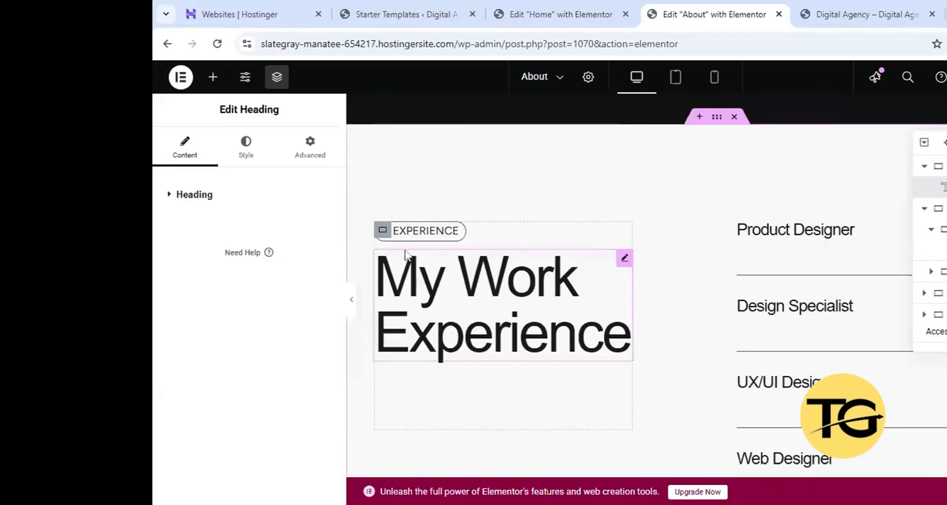
{"action": "left_click", "coordinate": [626, 259]}
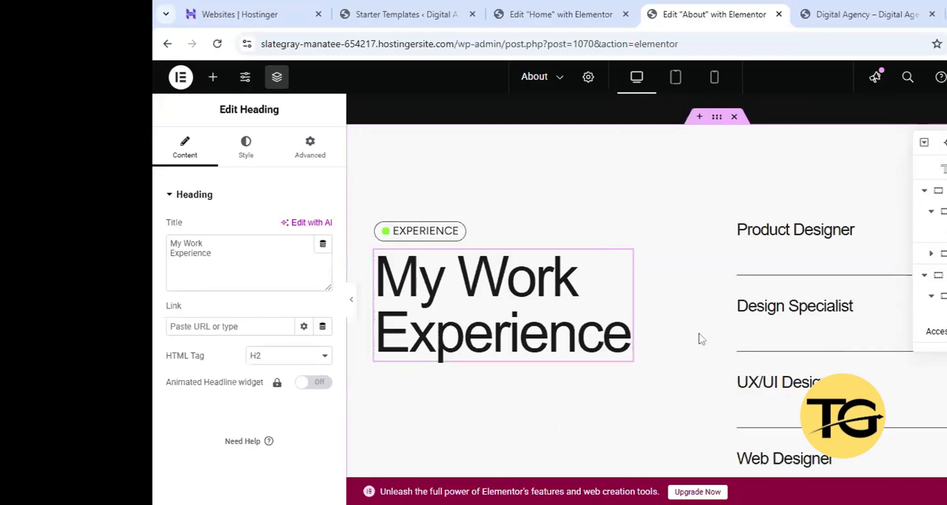
{"action": "scroll", "coordinate": [662, 352], "scroll_direction": "down", "scroll_amount": 3}
{"action": "scroll", "coordinate": [546, 246], "scroll_direction": "up", "scroll_amount": 2}
{"action": "scroll", "coordinate": [577, 309], "scroll_direction": "up", "scroll_amount": 1}
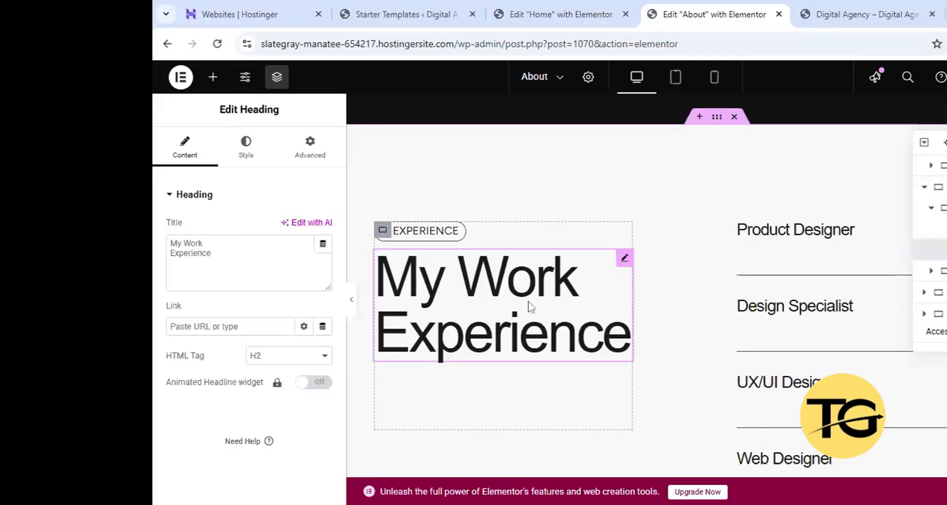
{"action": "scroll", "coordinate": [700, 395], "scroll_direction": "down", "scroll_amount": 10}
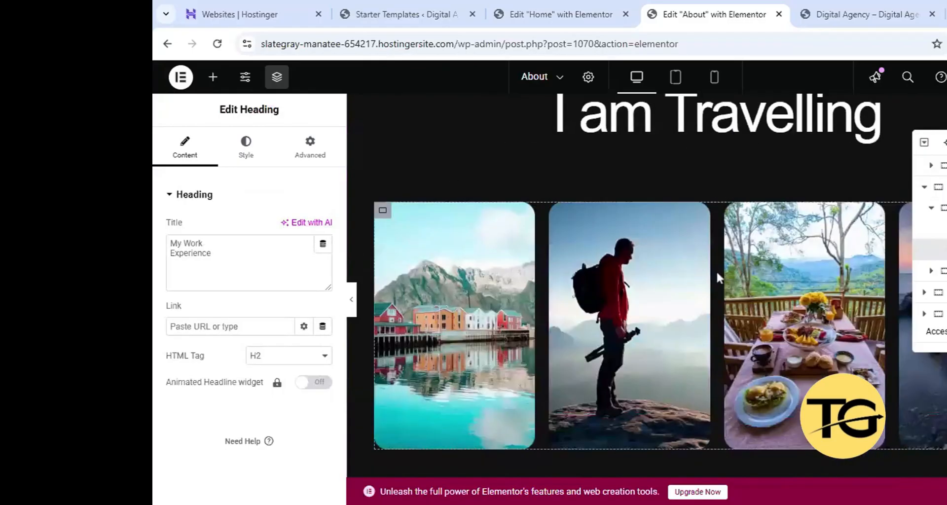
{"action": "scroll", "coordinate": [558, 215], "scroll_direction": "up", "scroll_amount": 3}
{"action": "scroll", "coordinate": [653, 265], "scroll_direction": "down", "scroll_amount": 4}
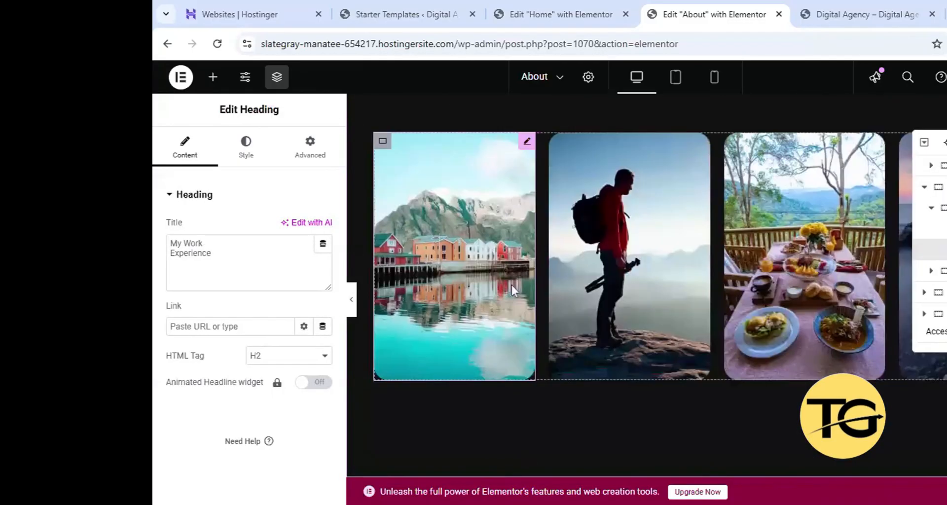
Examine the image settings of the first two photos in the About page's travel gallery.
{"action": "scroll", "coordinate": [601, 305], "scroll_direction": "up", "scroll_amount": 2}
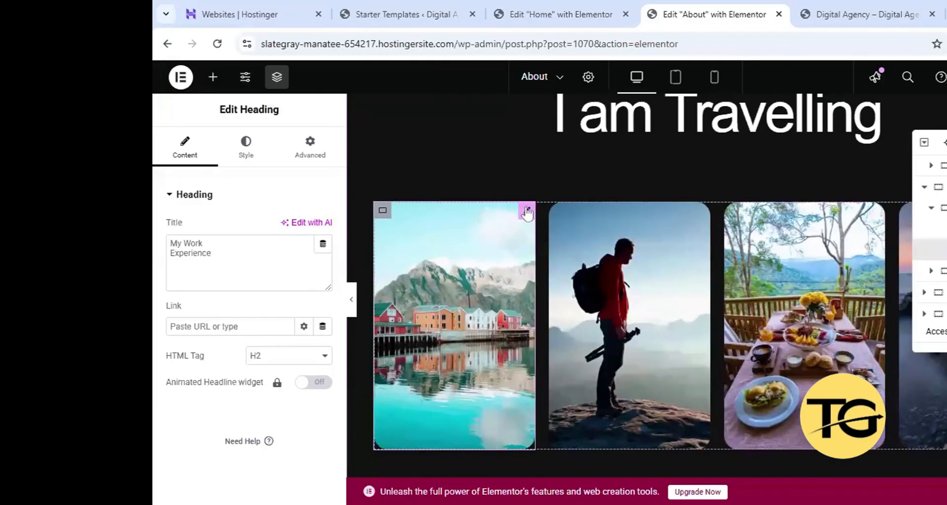
{"action": "left_click", "coordinate": [527, 212]}
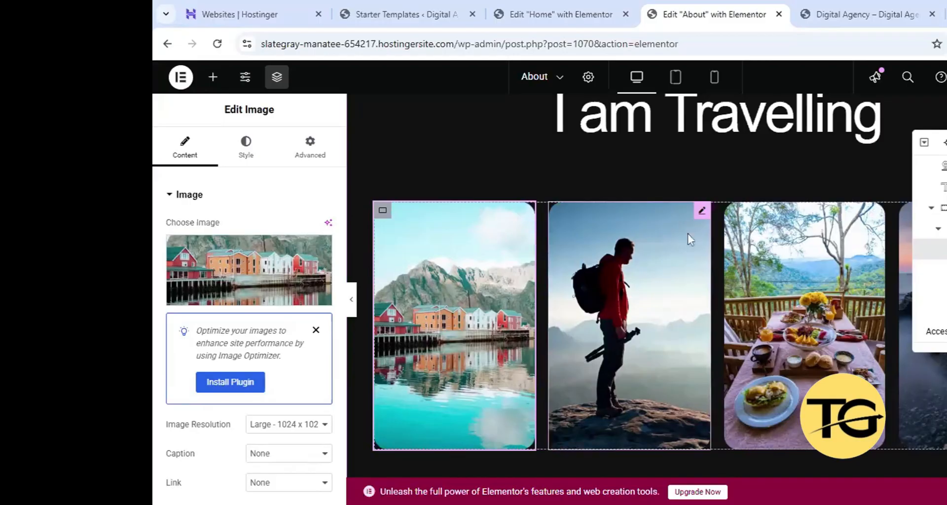
{"action": "left_click", "coordinate": [701, 213]}
Look over the My Design Philosophy section and examine the icon box settings of the award cards beneath it.
{"action": "scroll", "coordinate": [836, 295], "scroll_direction": "down", "scroll_amount": 8}
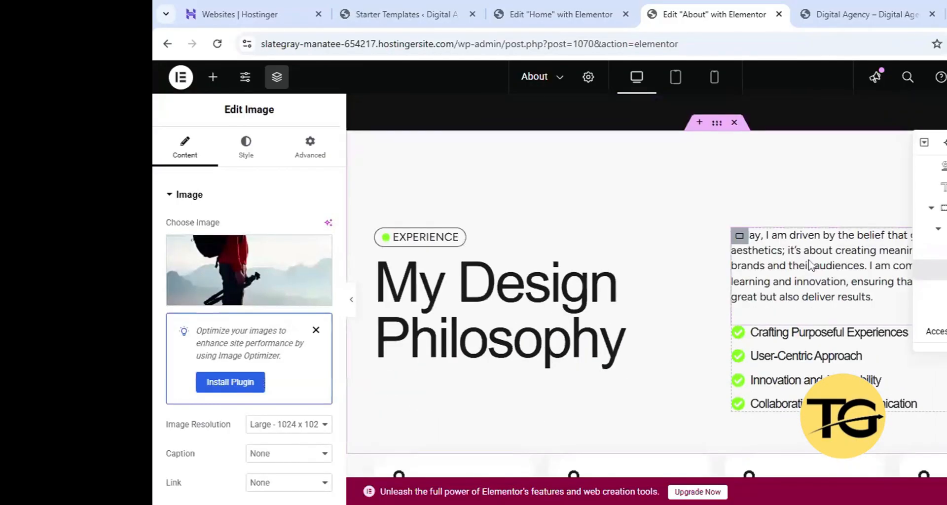
{"action": "scroll", "coordinate": [809, 268], "scroll_direction": "down", "scroll_amount": 4}
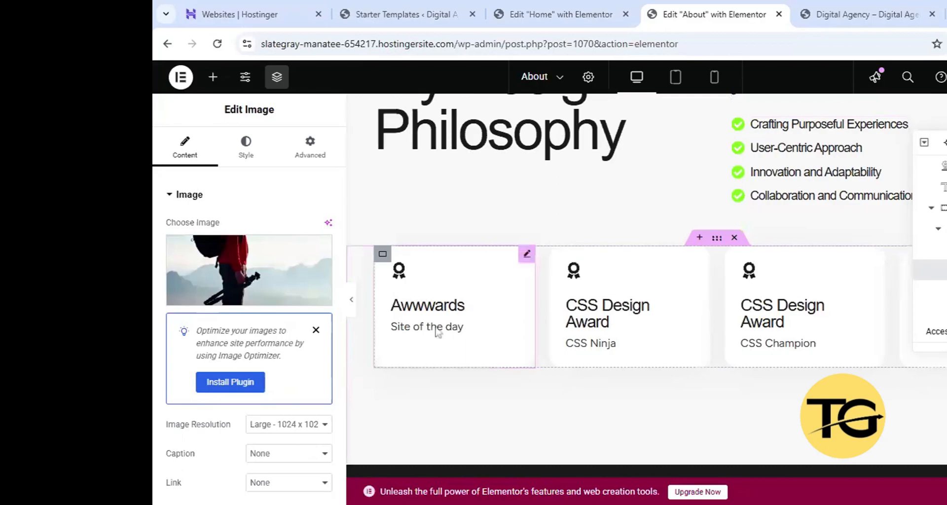
{"action": "left_click", "coordinate": [526, 256]}
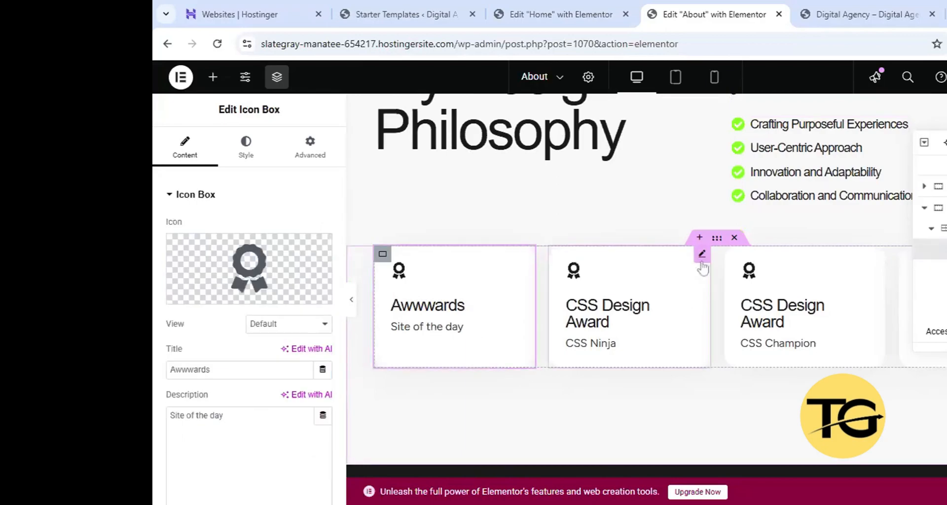
{"action": "left_click", "coordinate": [702, 256]}
{"action": "left_click", "coordinate": [877, 255]}
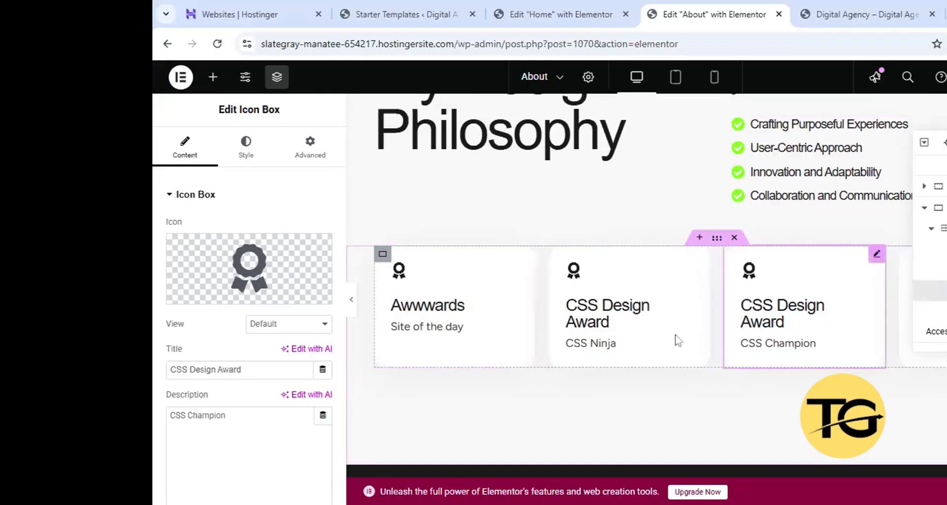
{"action": "left_click", "coordinate": [526, 255]}
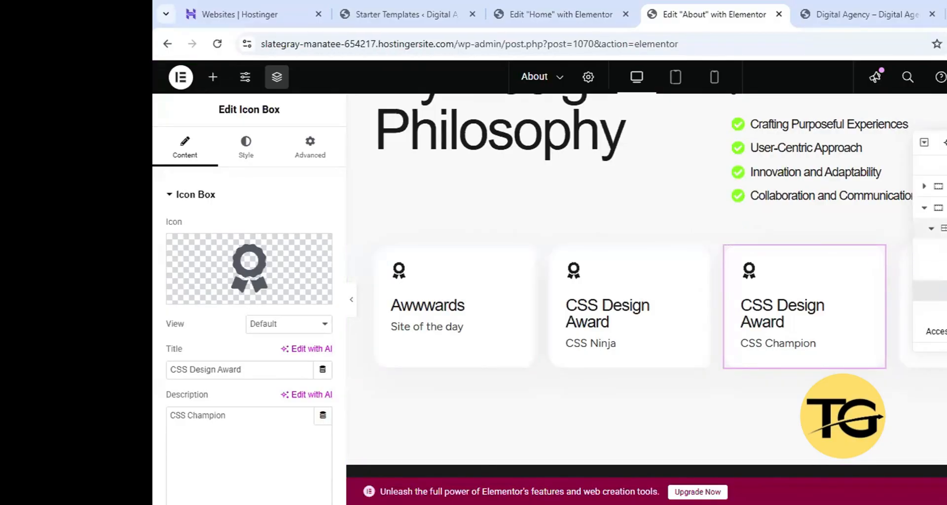
Select the Awwwards card, browse the icon library for its icon, and close the library without choosing a replacement.
{"action": "left_click", "coordinate": [941, 207]}
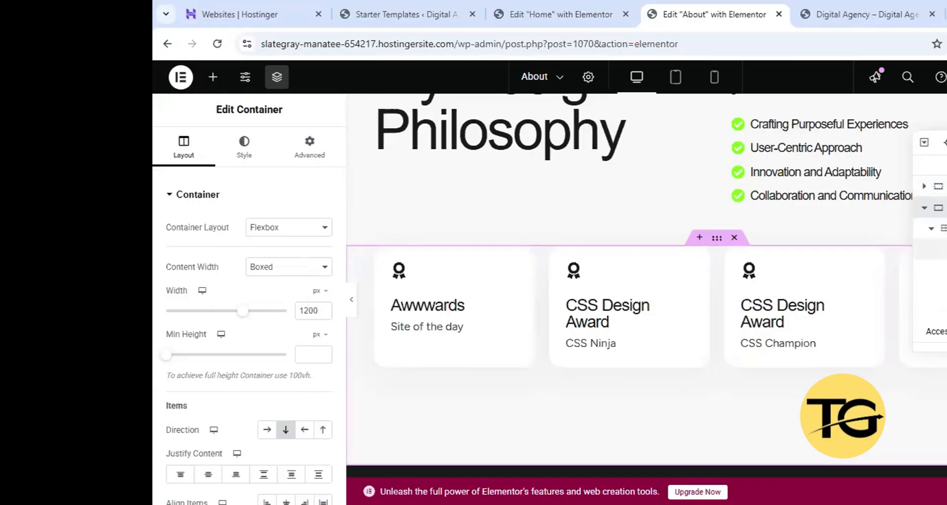
{"action": "left_click", "coordinate": [936, 249]}
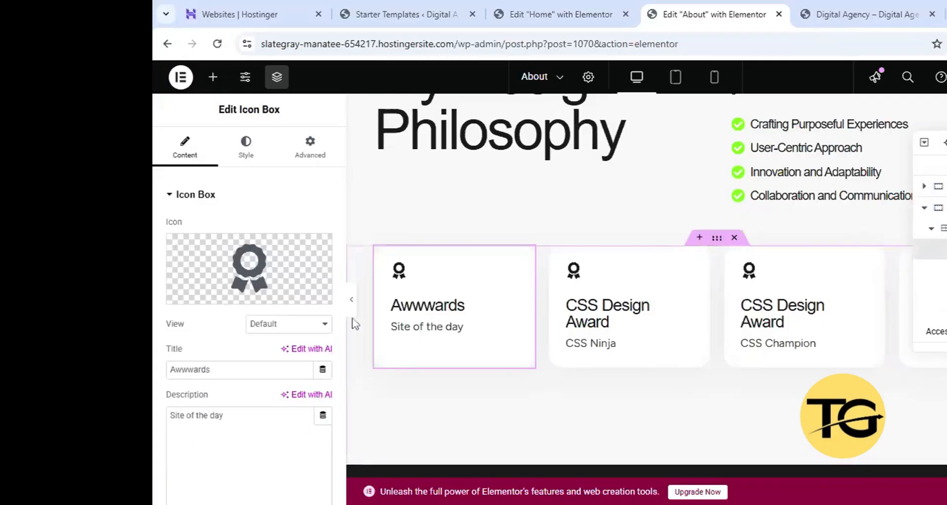
{"action": "mouse_move", "coordinate": [229, 254]}
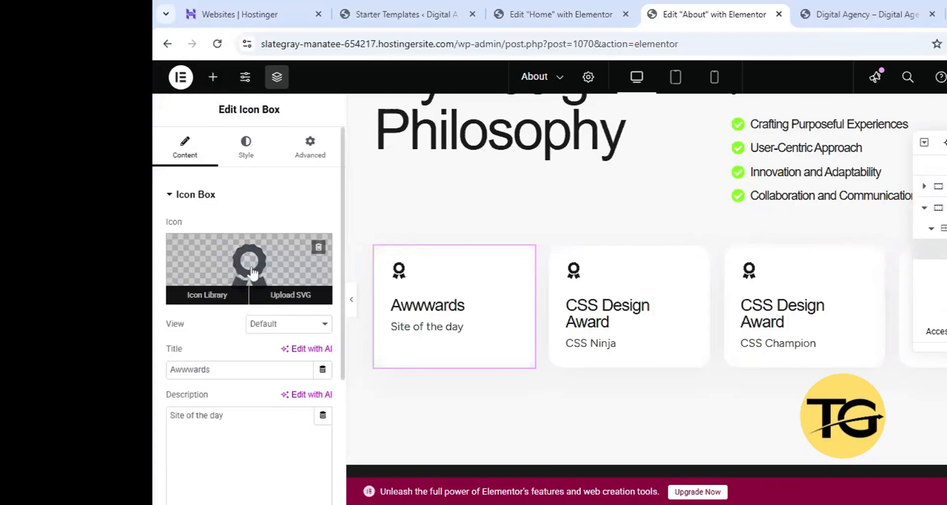
{"action": "left_click", "coordinate": [209, 294]}
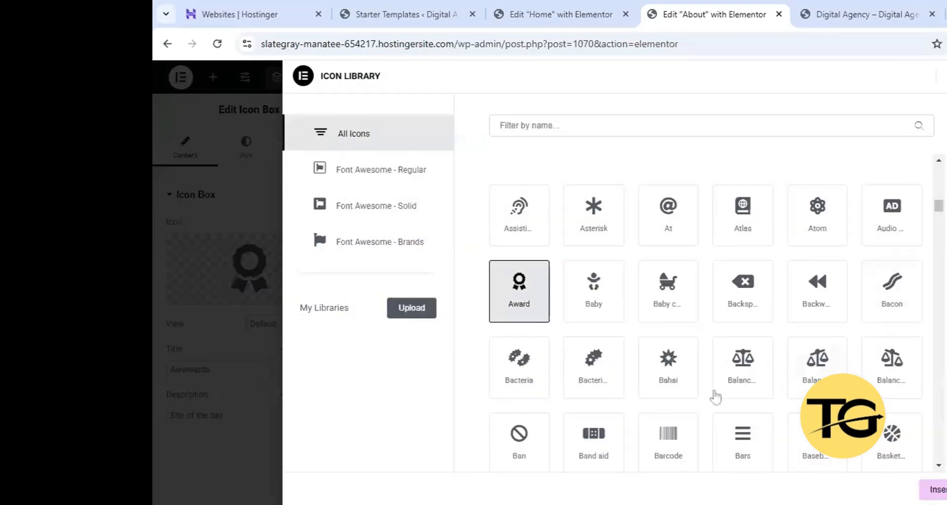
{"action": "scroll", "coordinate": [695, 411], "scroll_direction": "down", "scroll_amount": 1}
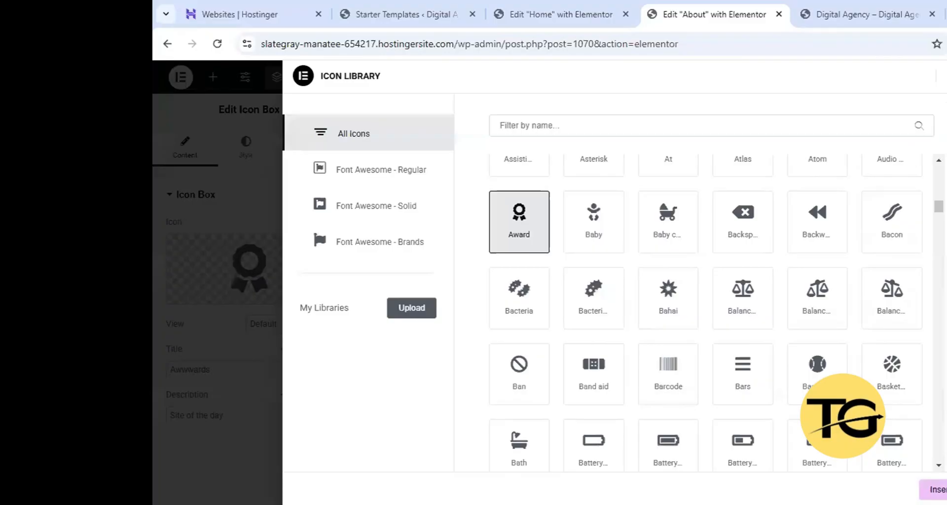
{"action": "left_click", "coordinate": [946, 76]}
Replace the Awwwards card's description with "your text here" and return to the About page editor.
{"action": "left_click_drag", "start_coordinate": [212, 369], "coordinate": [157, 367]}
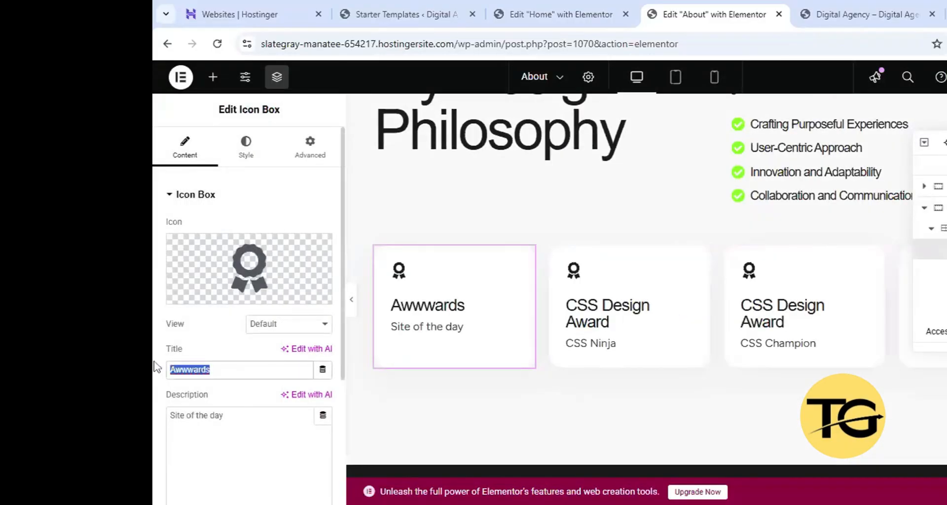
{"action": "left_click_drag", "start_coordinate": [226, 416], "coordinate": [159, 430]}
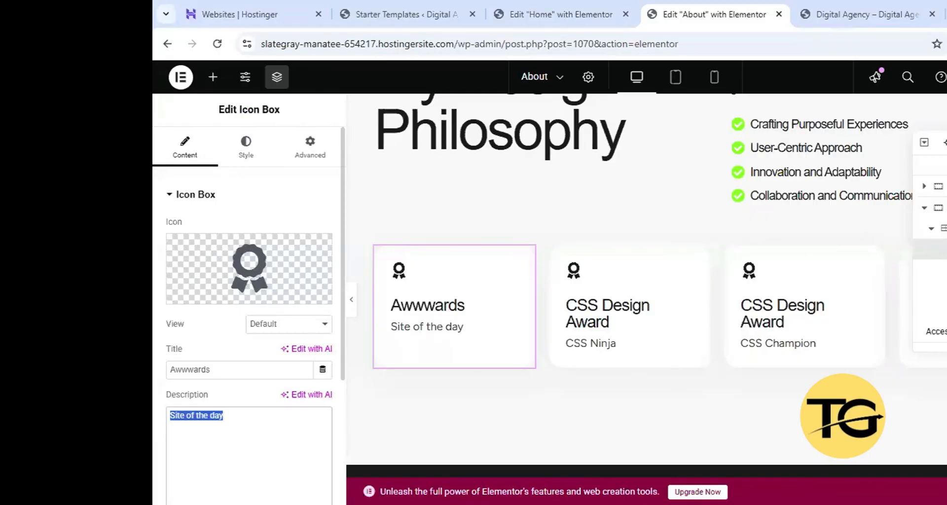
{"action": "type", "text": "yout"}
{"action": "type", "text": " text here"}
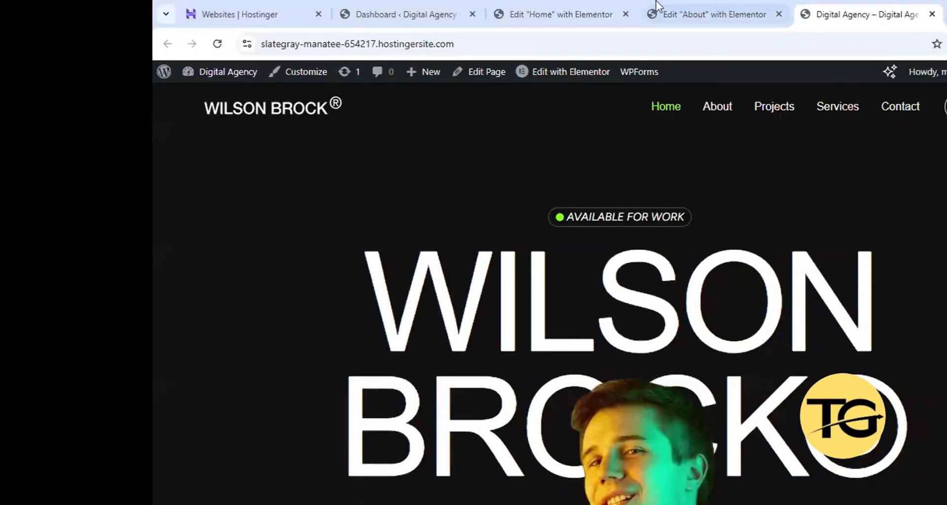
{"action": "left_click", "coordinate": [679, 2]}
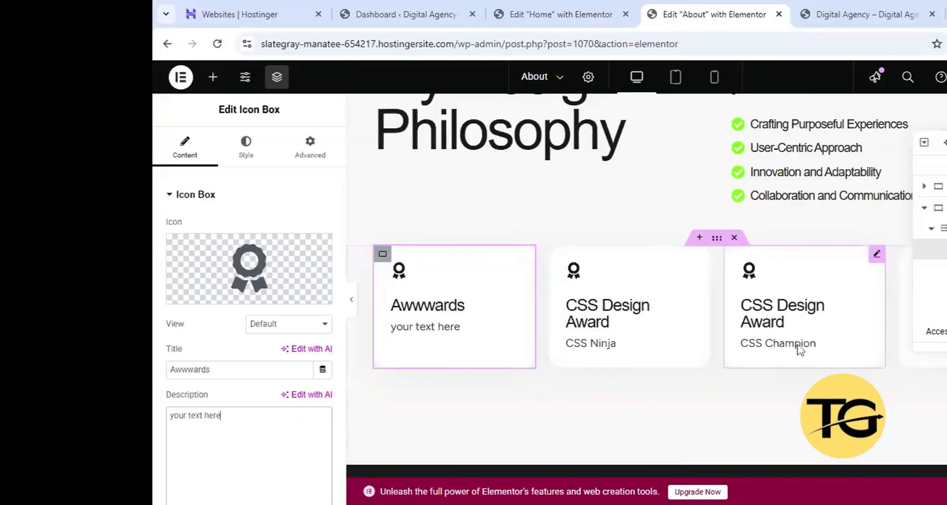
Switch to the live site, start customizing it, and open the Header Builder's Site Title & Logo settings.
{"action": "left_click", "coordinate": [868, 15]}
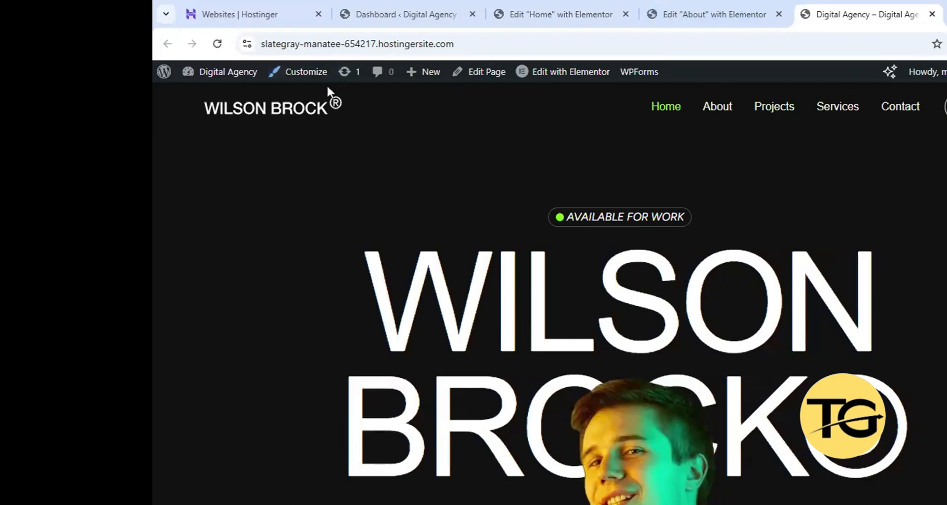
{"action": "left_click", "coordinate": [304, 74]}
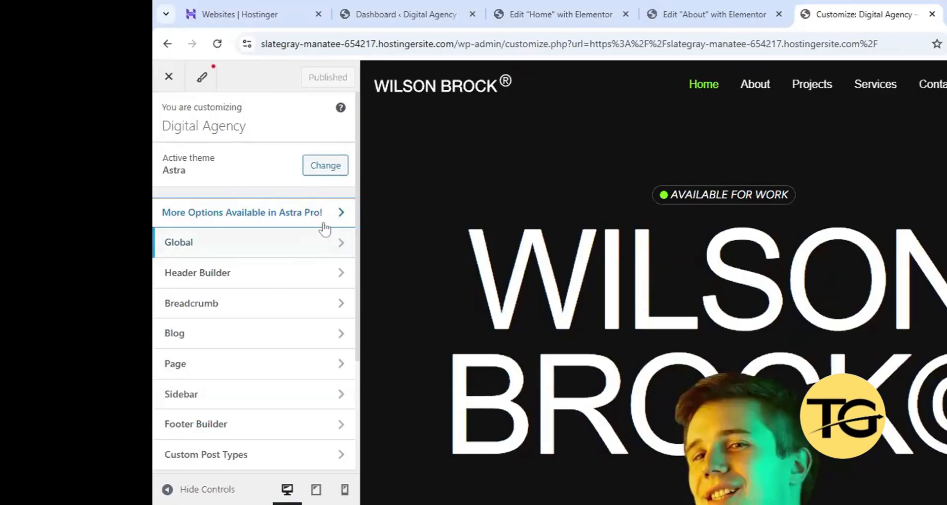
{"action": "left_click", "coordinate": [208, 279]}
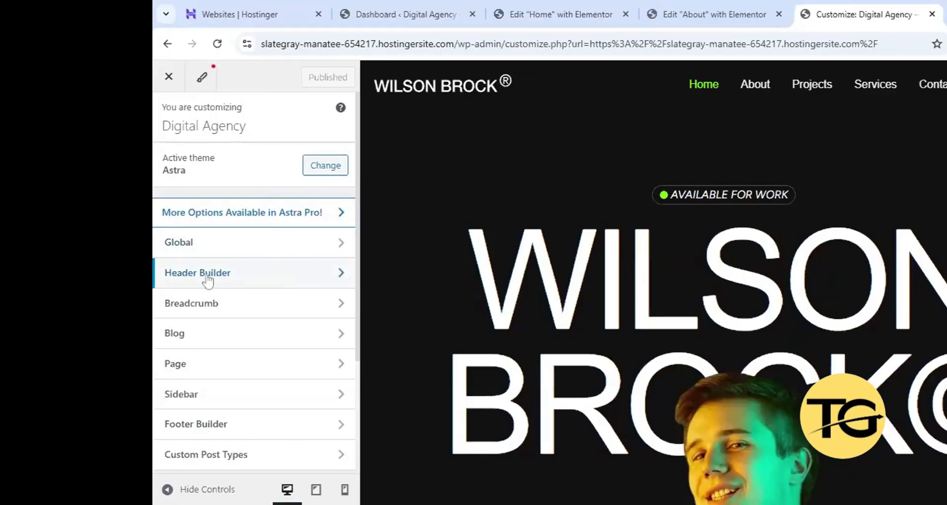
{"action": "left_click", "coordinate": [207, 274]}
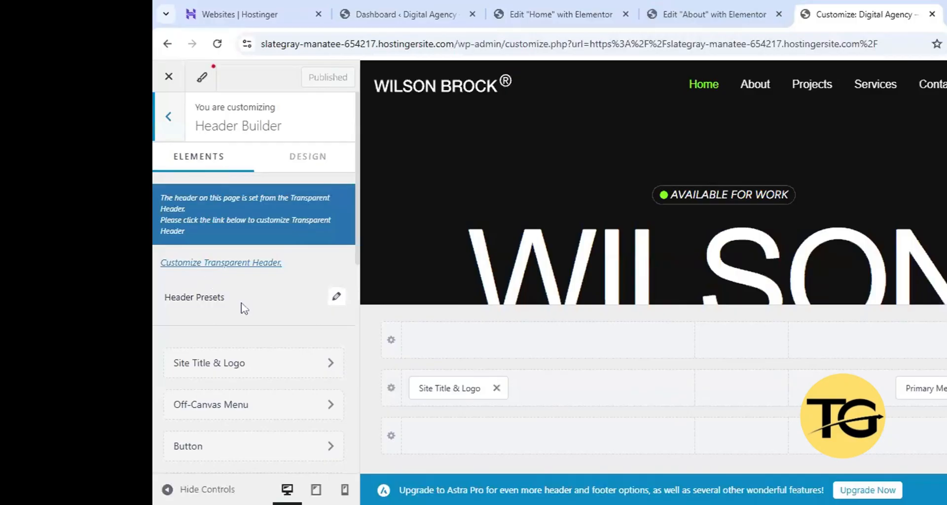
{"action": "scroll", "coordinate": [242, 296], "scroll_direction": "down", "scroll_amount": 5}
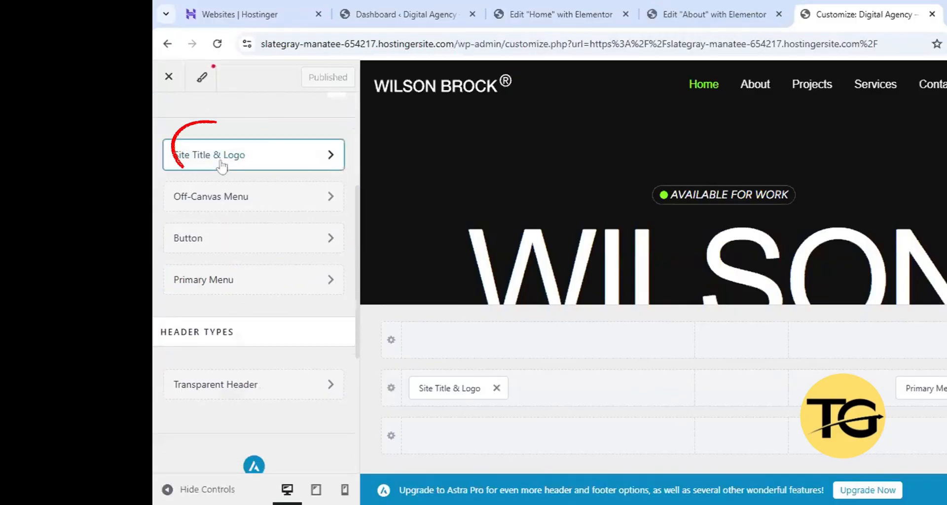
{"action": "left_click", "coordinate": [222, 166]}
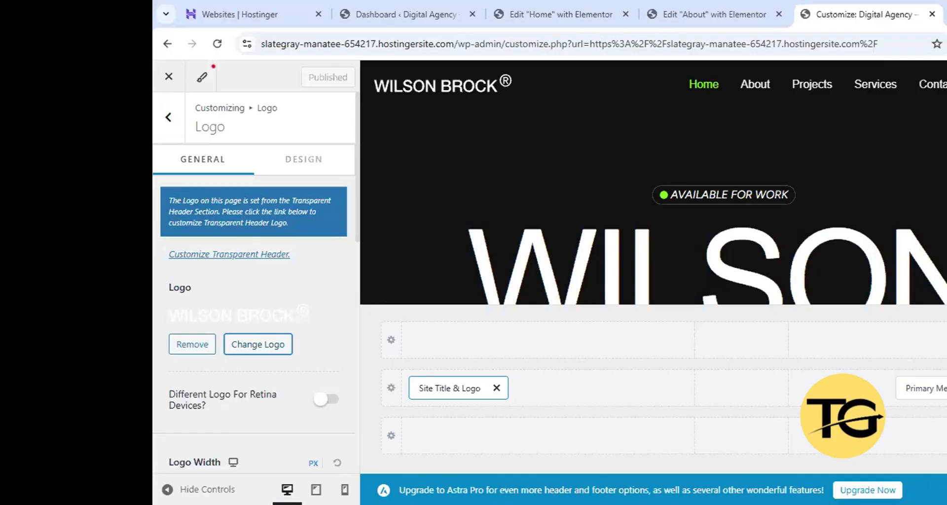
Open the media library for the header logo, select the second green four-shape image, and close without applying it.
{"action": "left_click", "coordinate": [253, 348]}
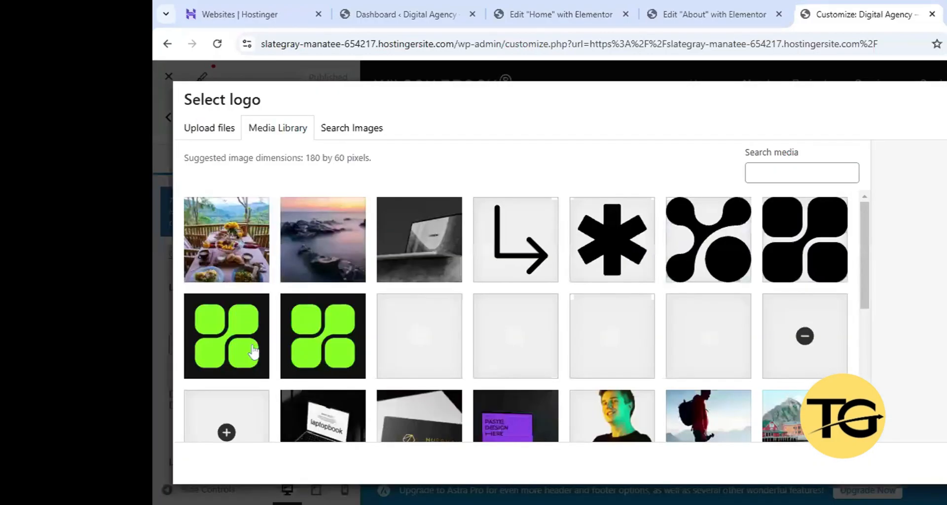
{"action": "left_click", "coordinate": [312, 351]}
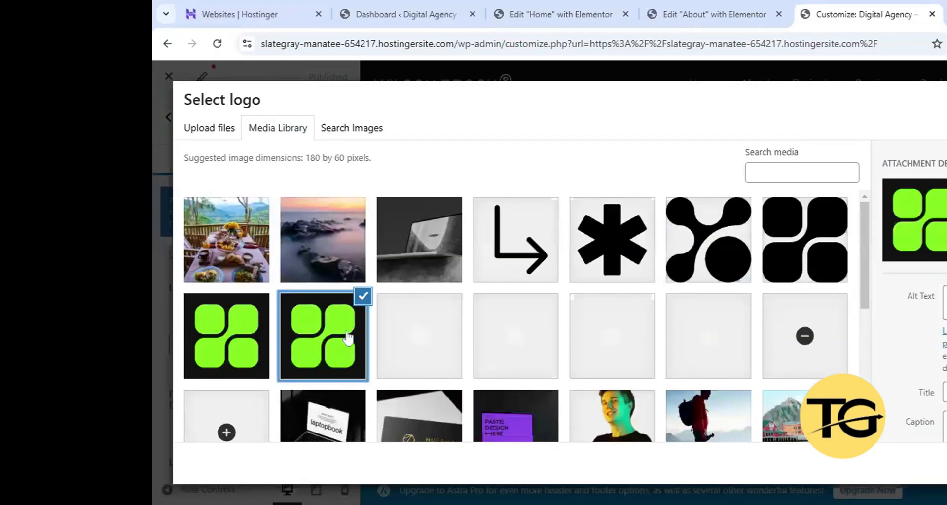
{"action": "key", "text": "Escape"}
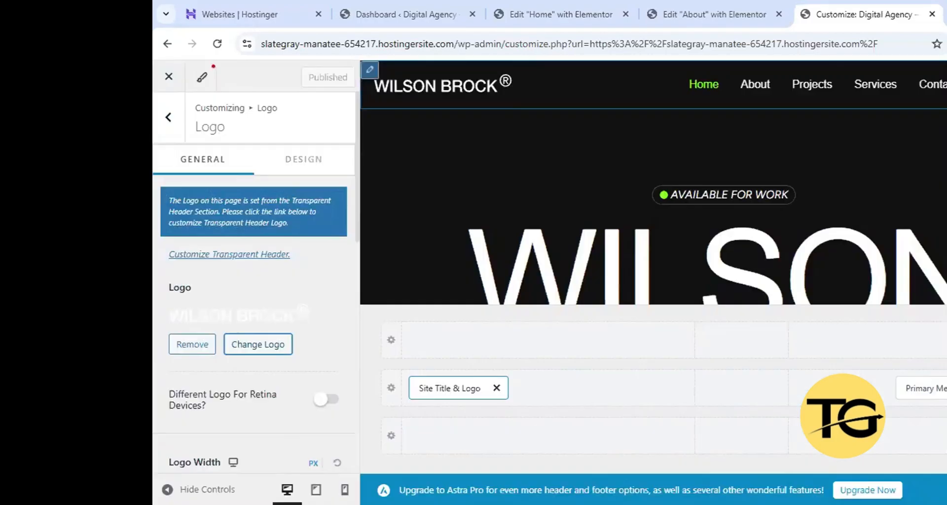
Set the header logo width to 207 px.
{"action": "scroll", "coordinate": [276, 325], "scroll_direction": "down", "scroll_amount": 2}
{"action": "scroll", "coordinate": [244, 306], "scroll_direction": "down", "scroll_amount": 2}
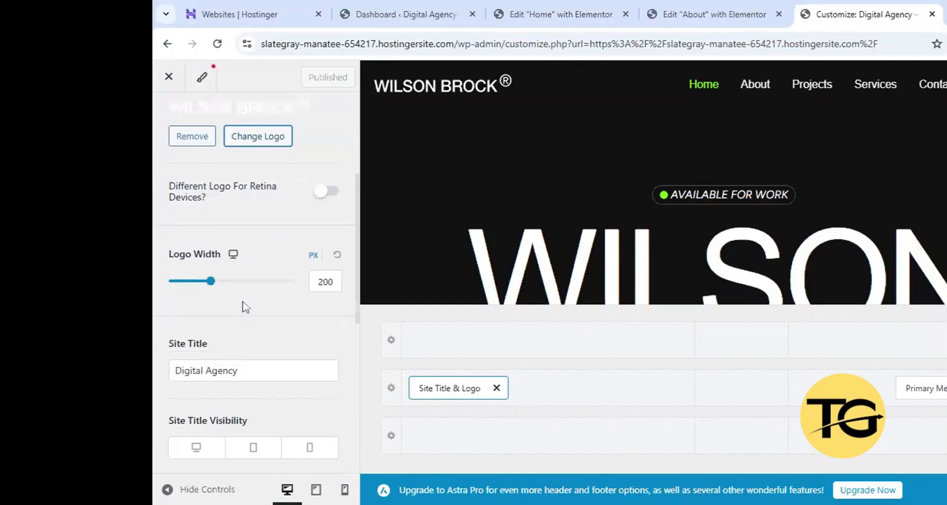
{"action": "left_click", "coordinate": [209, 282]}
{"action": "left_click_drag", "start_coordinate": [215, 284], "coordinate": [212, 282]}
Examine the site title, tagline and visibility settings of the header logo without changing the text.
{"action": "left_click", "coordinate": [247, 370]}
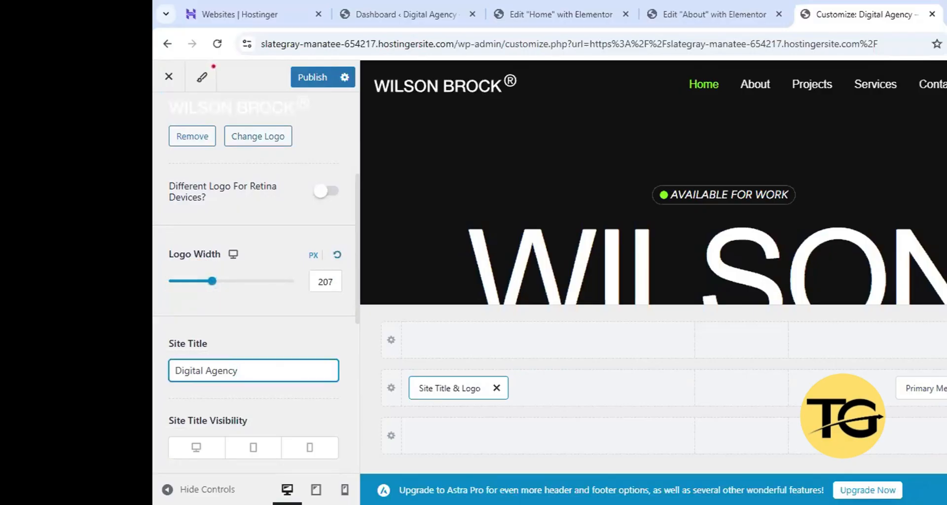
{"action": "left_click_drag", "start_coordinate": [239, 371], "coordinate": [160, 365]}
{"action": "left_click", "coordinate": [246, 371]}
{"action": "scroll", "coordinate": [237, 371], "scroll_direction": "down", "scroll_amount": 5}
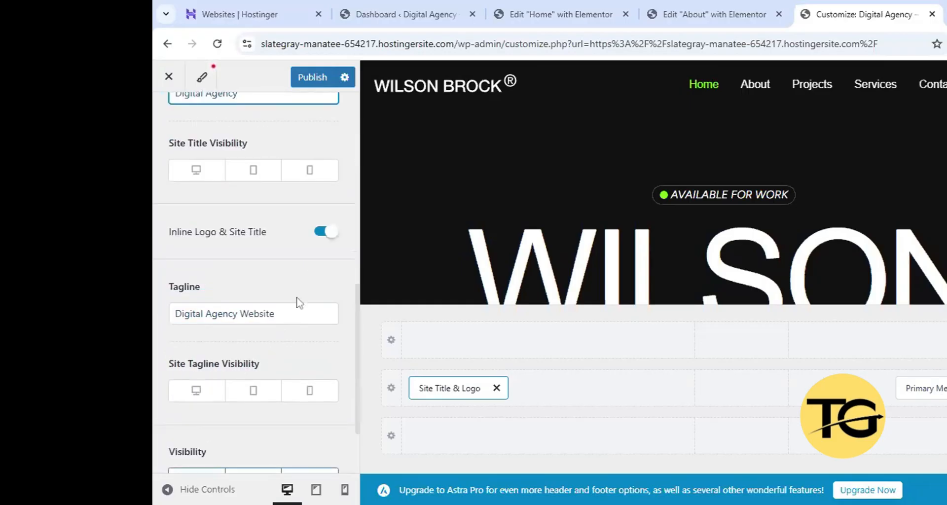
{"action": "scroll", "coordinate": [297, 296], "scroll_direction": "down", "scroll_amount": 2}
{"action": "left_click", "coordinate": [276, 216]}
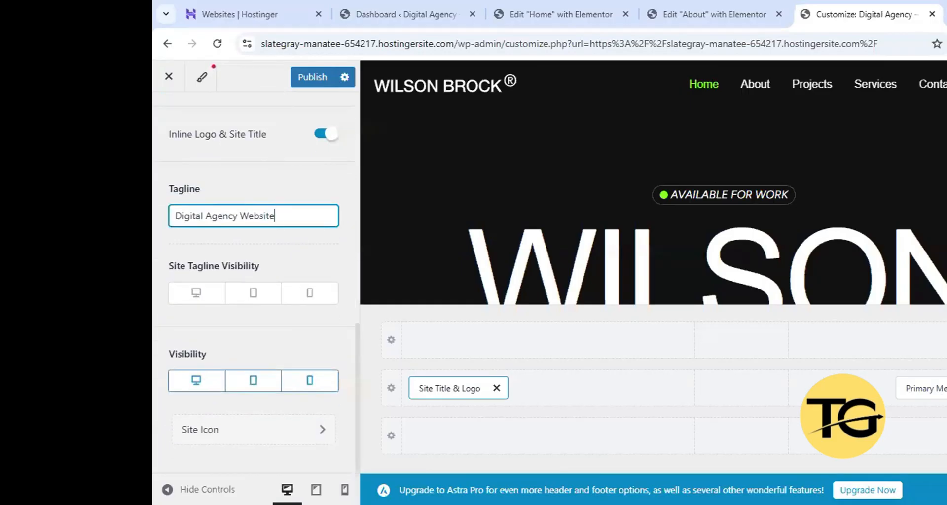
{"action": "left_click_drag", "start_coordinate": [275, 216], "coordinate": [162, 219]}
{"action": "left_click", "coordinate": [229, 174]}
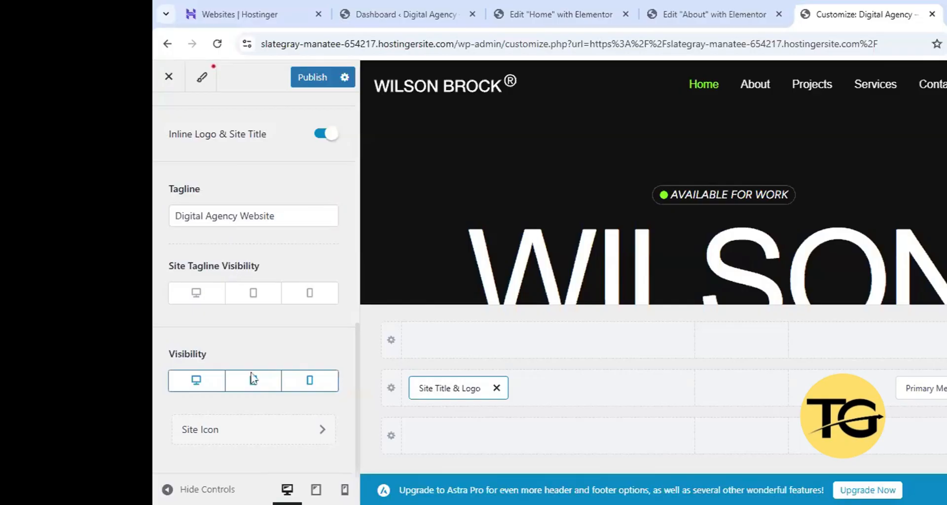
View the Site Icon settings, then return to the Header Builder and look over its elements and header types.
{"action": "left_click", "coordinate": [211, 435]}
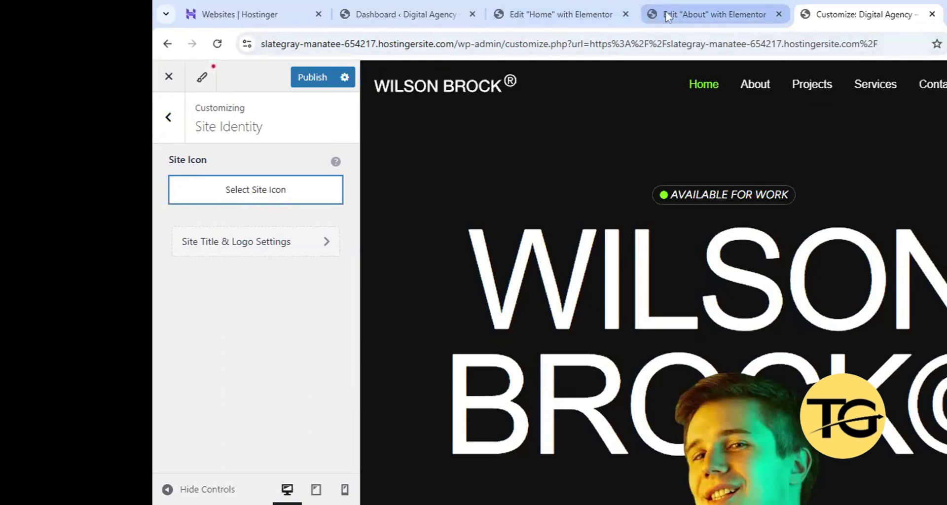
{"action": "left_click", "coordinate": [169, 118]}
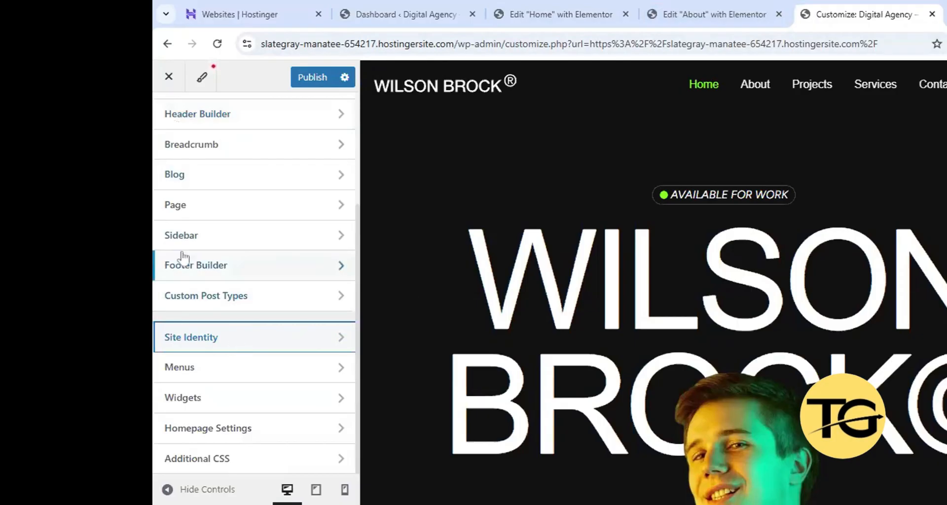
{"action": "scroll", "coordinate": [225, 246], "scroll_direction": "up", "scroll_amount": 2}
{"action": "left_click", "coordinate": [227, 176]}
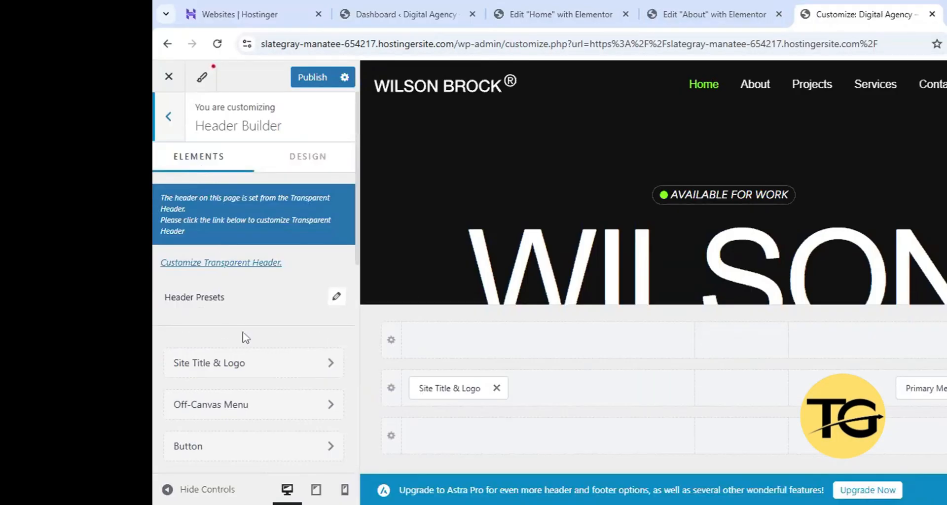
{"action": "scroll", "coordinate": [243, 342], "scroll_direction": "down", "scroll_amount": 4}
{"action": "scroll", "coordinate": [228, 286], "scroll_direction": "down", "scroll_amount": 3}
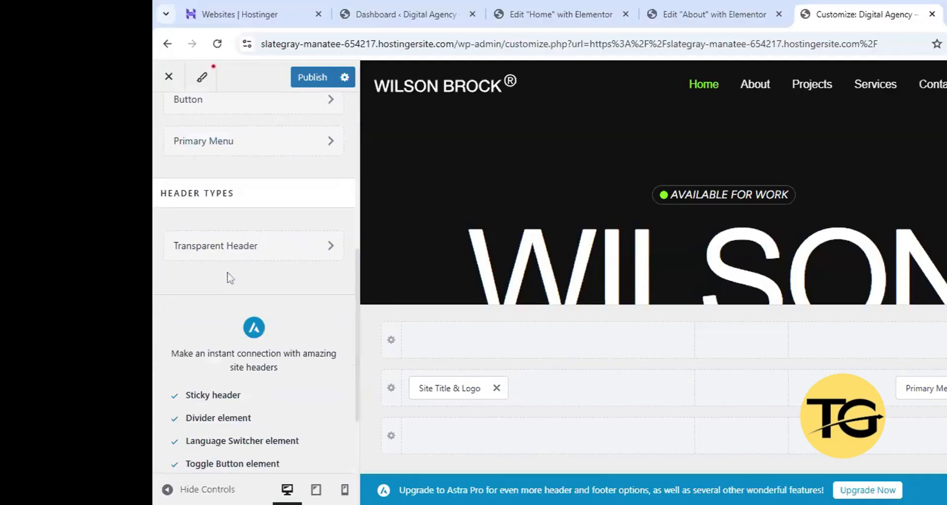
{"action": "scroll", "coordinate": [229, 276], "scroll_direction": "up", "scroll_amount": 2}
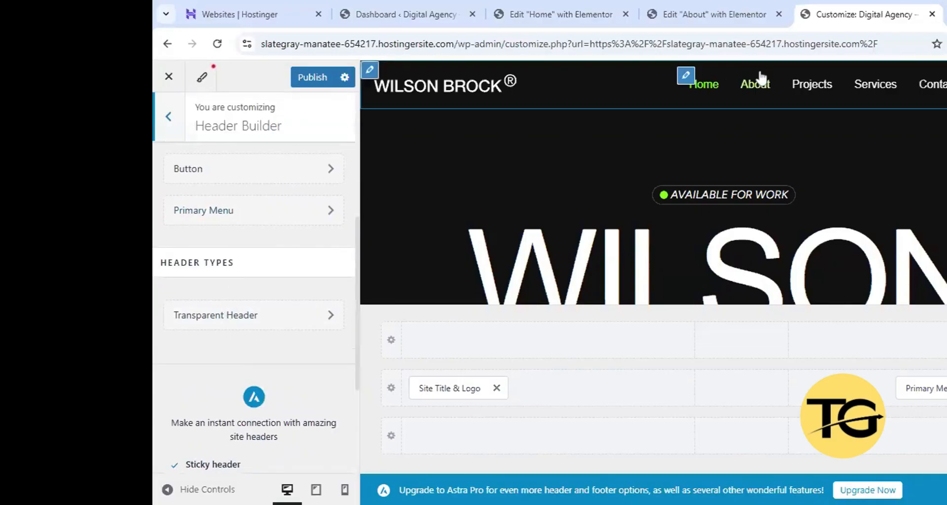
Open the header's Primary Menu settings and set the submenu width to 828 px.
{"action": "left_click", "coordinate": [686, 77]}
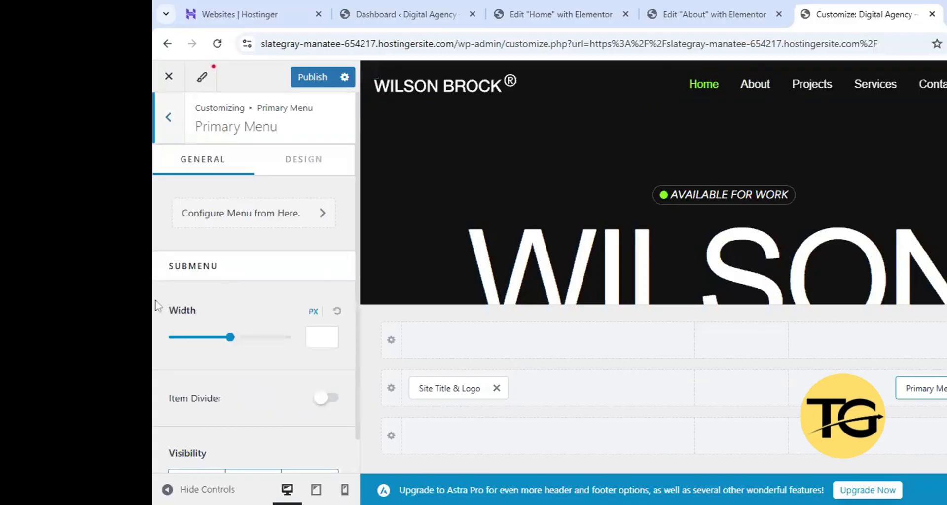
{"action": "left_click_drag", "start_coordinate": [194, 126], "coordinate": [280, 130]}
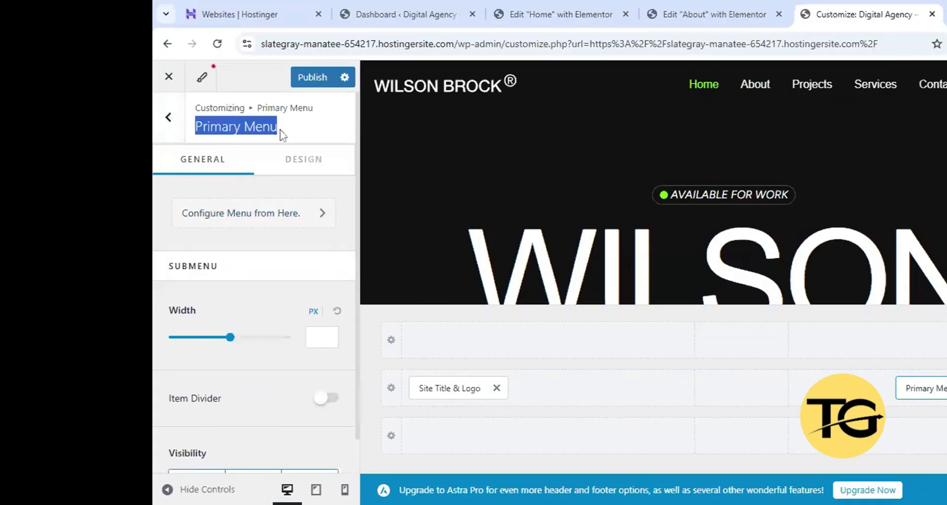
{"action": "left_click", "coordinate": [292, 118]}
{"action": "scroll", "coordinate": [258, 322], "scroll_direction": "down", "scroll_amount": 1}
{"action": "scroll", "coordinate": [258, 322], "scroll_direction": "up", "scroll_amount": 1}
{"action": "mouse_move", "coordinate": [232, 342]}
{"action": "left_mouse_down"}
{"action": "mouse_move", "coordinate": [200, 338]}
{"action": "mouse_move", "coordinate": [222, 337]}
{"action": "left_mouse_up"}
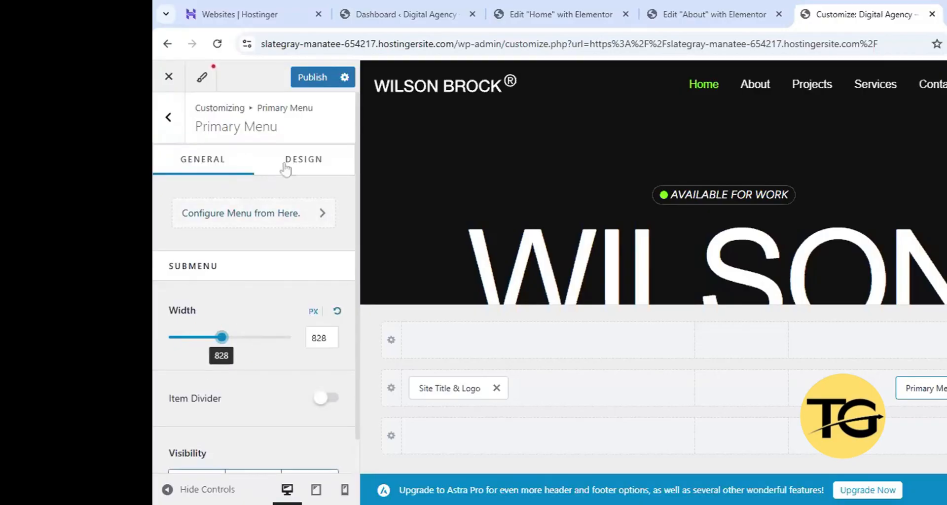
Go to the menu location settings for the primary menu and look at which menu is assigned to it.
{"action": "left_click", "coordinate": [233, 217]}
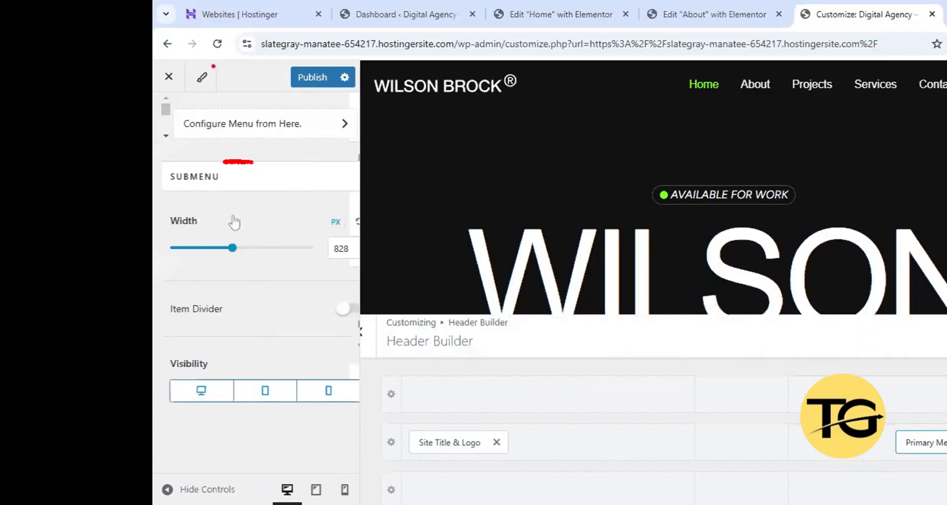
{"action": "scroll", "coordinate": [276, 312], "scroll_direction": "down", "scroll_amount": 3}
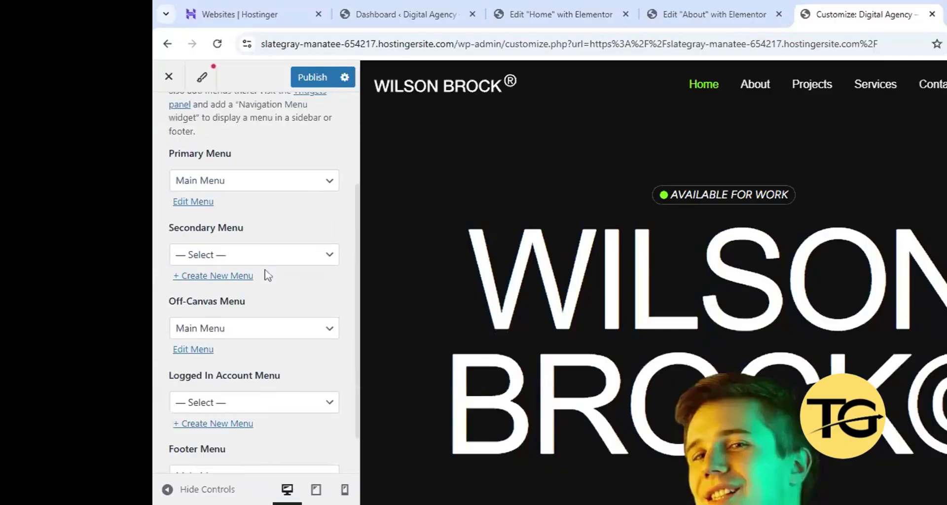
{"action": "left_click", "coordinate": [230, 180]}
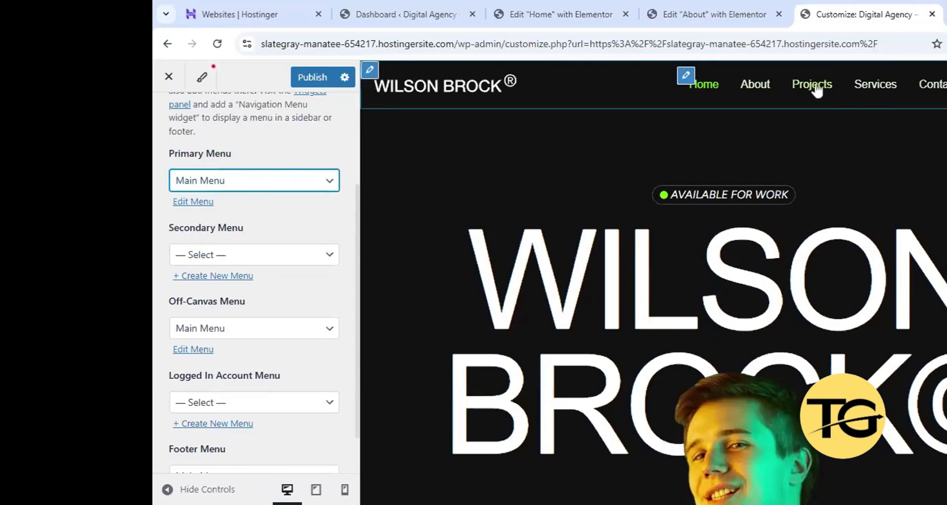
Switch to the WordPress dashboard, open the Menus page under Appearance and view the Main Menu's items.
{"action": "left_click", "coordinate": [392, 13]}
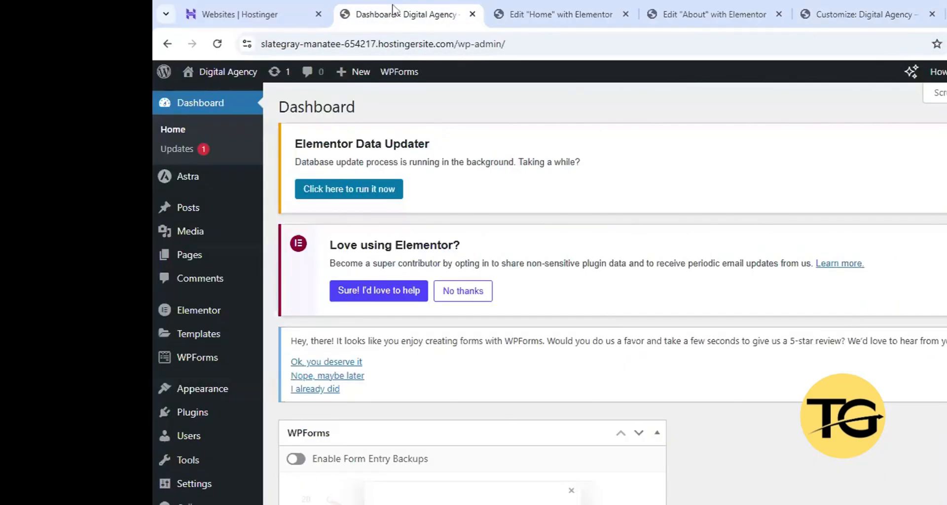
{"action": "scroll", "coordinate": [211, 464], "scroll_direction": "down", "scroll_amount": 2}
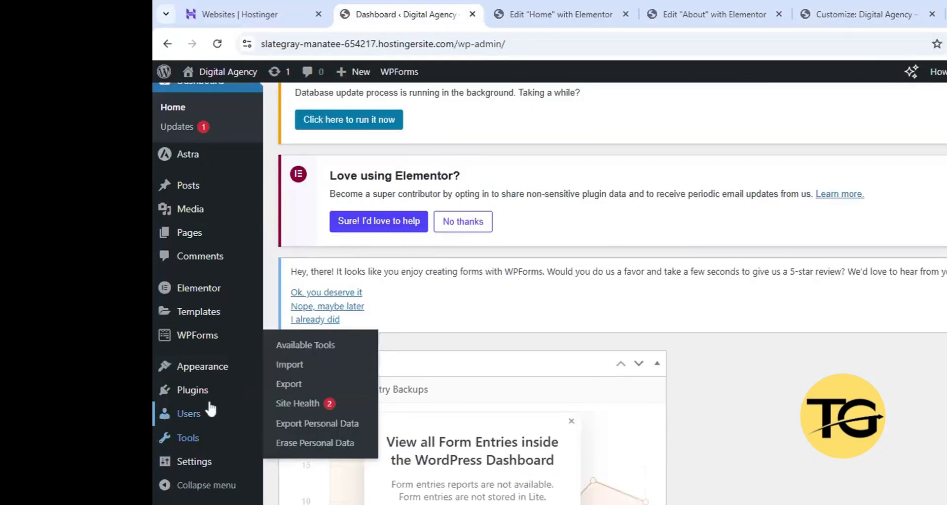
{"action": "mouse_move", "coordinate": [200, 382]}
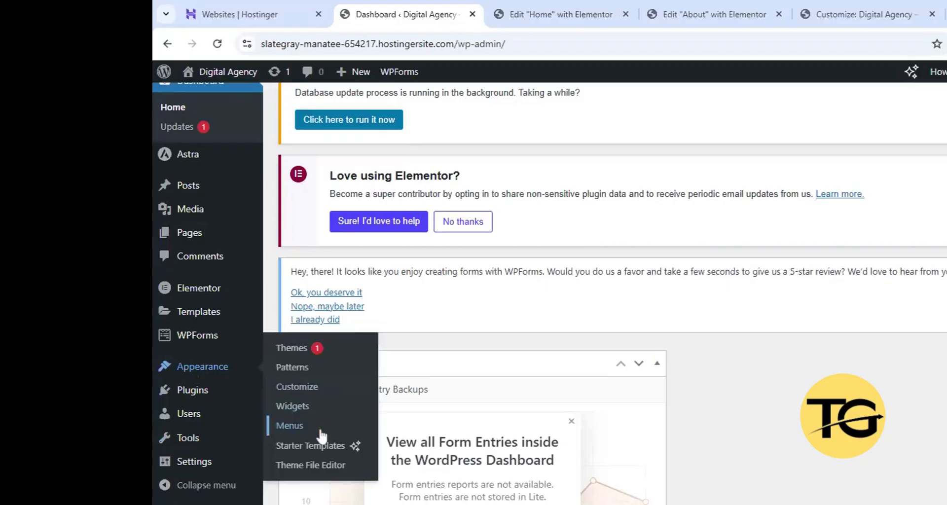
{"action": "left_click", "coordinate": [364, 424]}
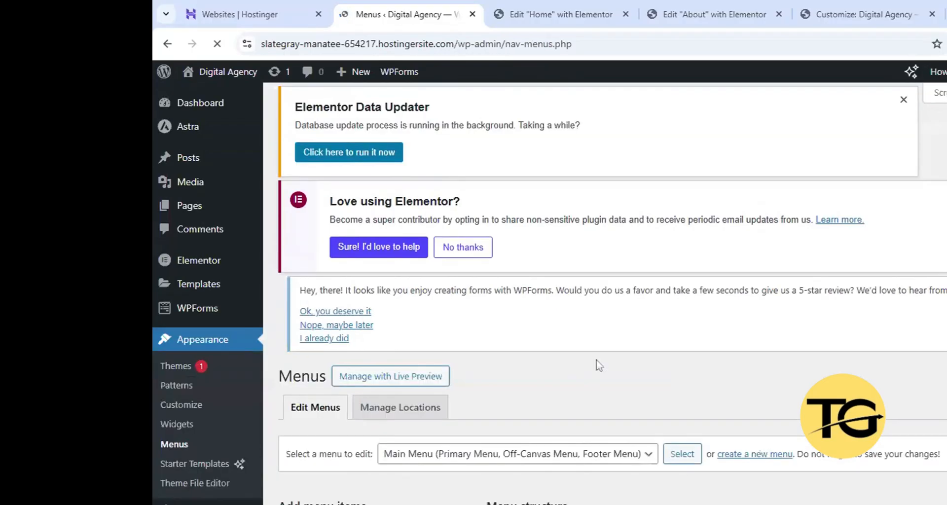
{"action": "scroll", "coordinate": [584, 360], "scroll_direction": "down", "scroll_amount": 8}
{"action": "scroll", "coordinate": [566, 321], "scroll_direction": "down", "scroll_amount": 3}
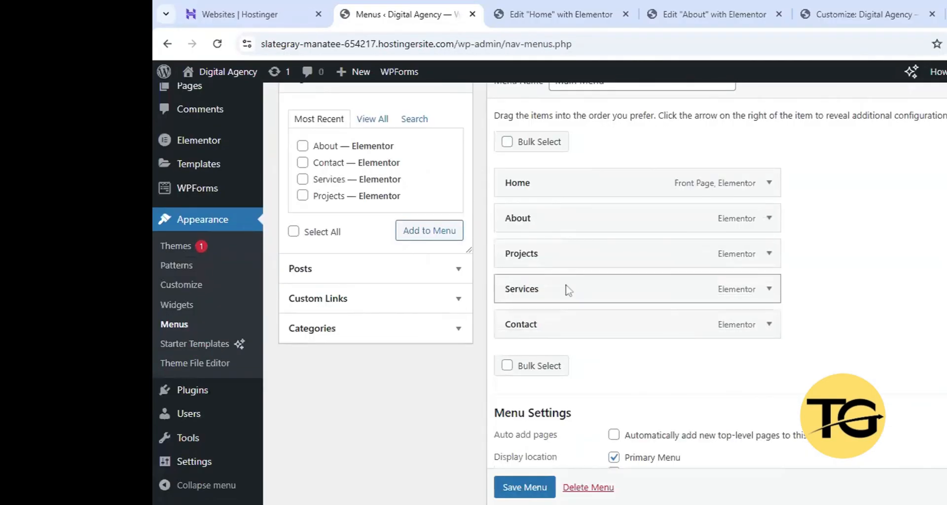
Compare the Main Menu's name and item order with the header navigation in the Customizer preview.
{"action": "scroll", "coordinate": [567, 287], "scroll_direction": "up", "scroll_amount": 1}
{"action": "left_click_drag", "start_coordinate": [613, 151], "coordinate": [553, 151]}
{"action": "left_click", "coordinate": [921, 217]}
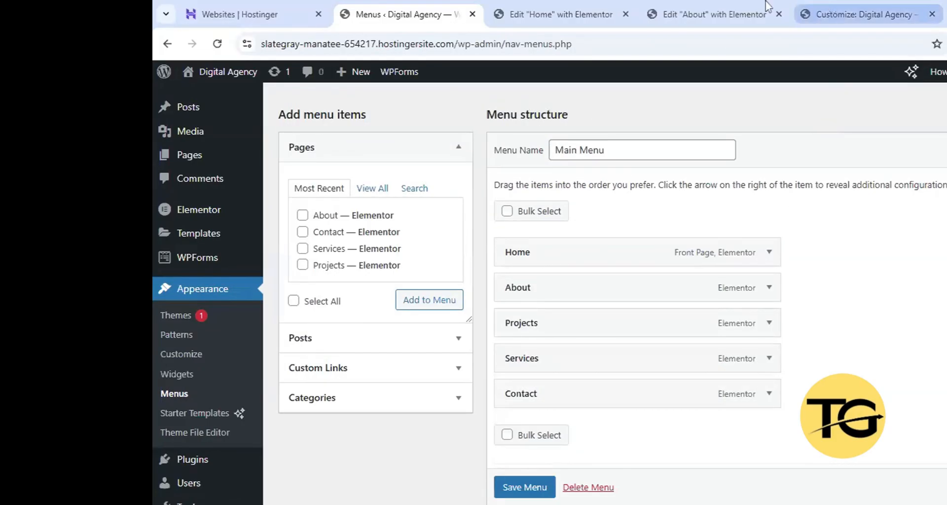
{"action": "left_click", "coordinate": [714, 14]}
{"action": "left_click", "coordinate": [828, 5]}
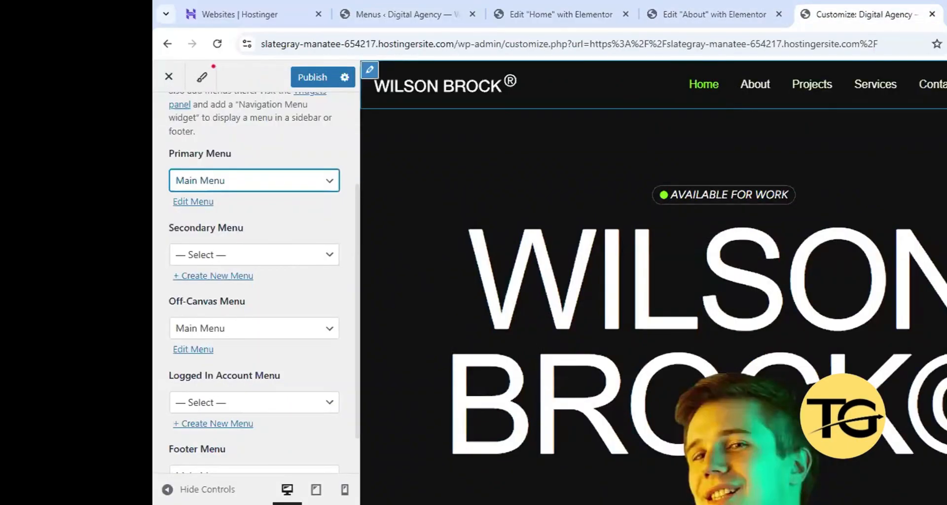
{"action": "left_click", "coordinate": [442, 5]}
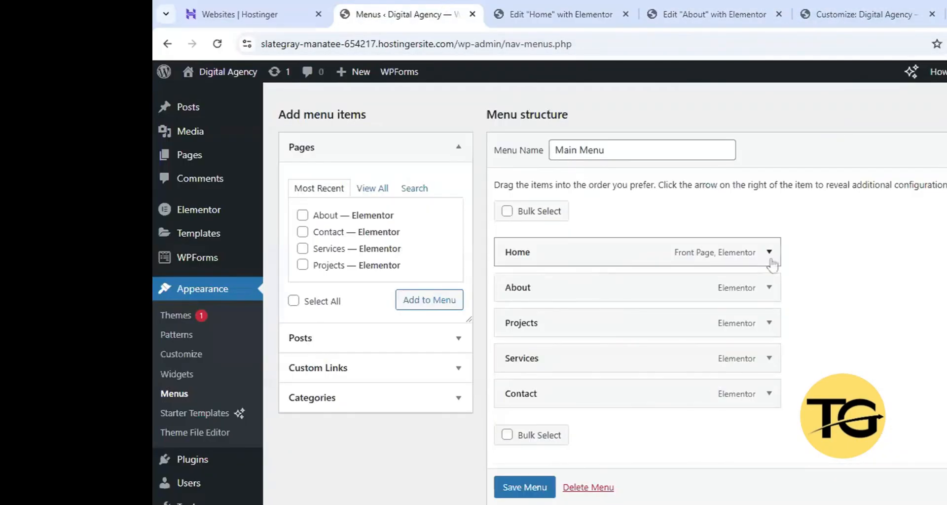
Add the About and Contact pages from the full page list to the Main Menu.
{"action": "left_click", "coordinate": [369, 189]}
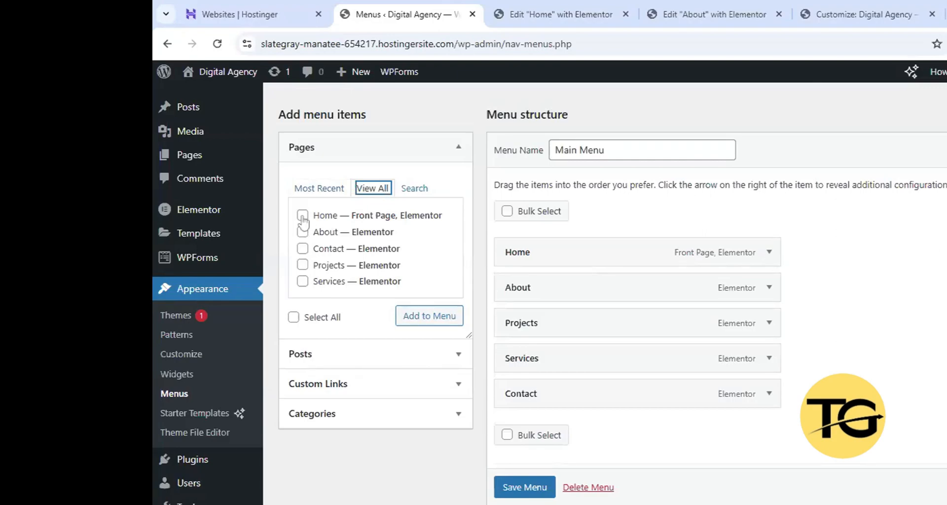
{"action": "left_click", "coordinate": [301, 233]}
{"action": "left_click", "coordinate": [434, 320]}
{"action": "scroll", "coordinate": [751, 380], "scroll_direction": "down", "scroll_amount": 4}
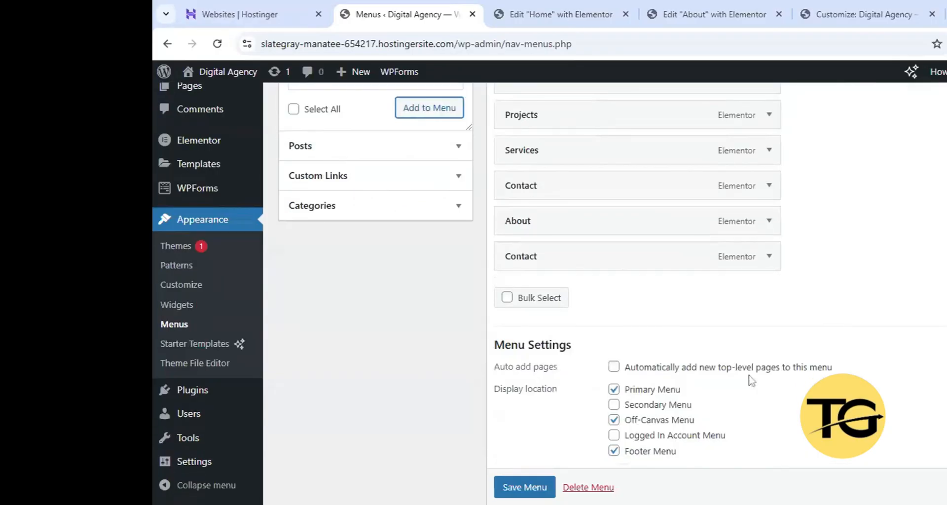
Expand the newly added About menu item to view its options, then collapse it.
{"action": "left_click", "coordinate": [768, 221]}
{"action": "scroll", "coordinate": [765, 188], "scroll_direction": "down", "scroll_amount": 1}
{"action": "left_click", "coordinate": [769, 152]}
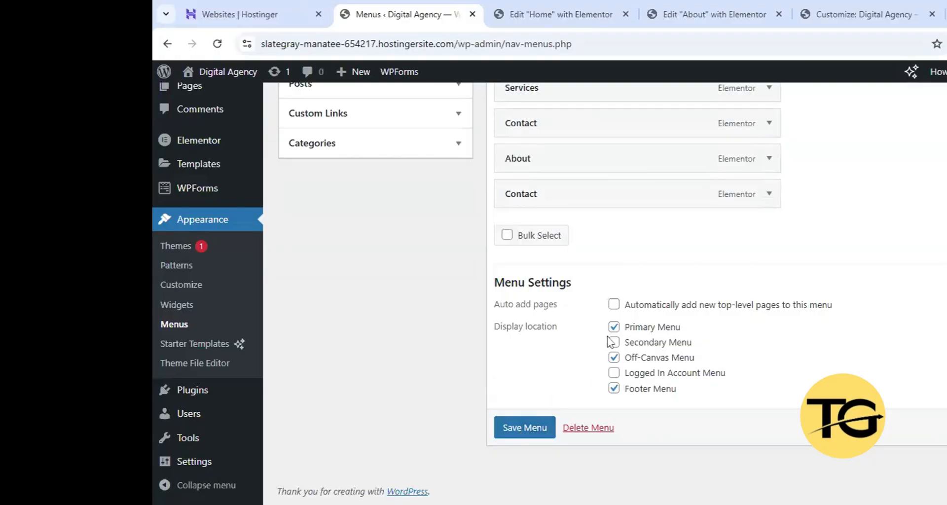
Examine the Main Menu's display location options alongside the header navigation in the Customizer.
{"action": "left_click_drag", "start_coordinate": [494, 326], "coordinate": [565, 334]}
{"action": "left_click", "coordinate": [722, 347]}
{"action": "left_click", "coordinate": [865, 2]}
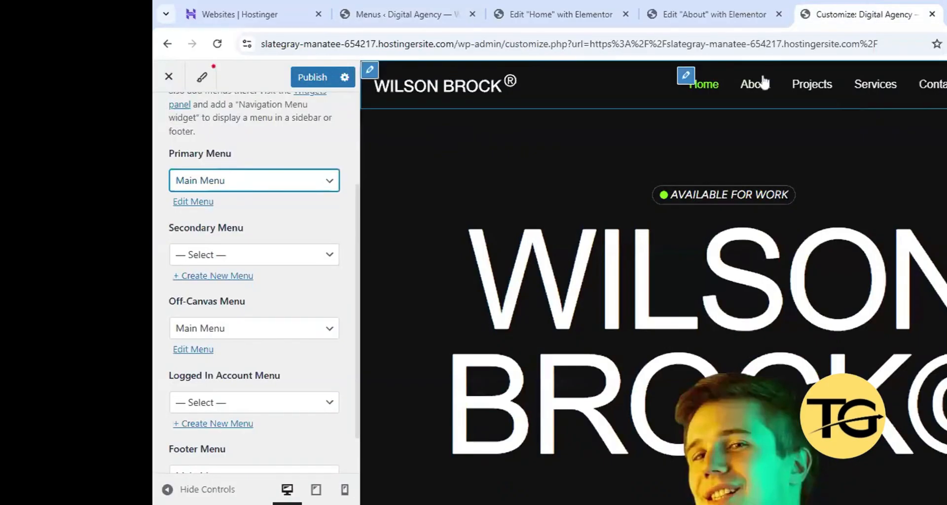
{"action": "left_click", "coordinate": [406, 3]}
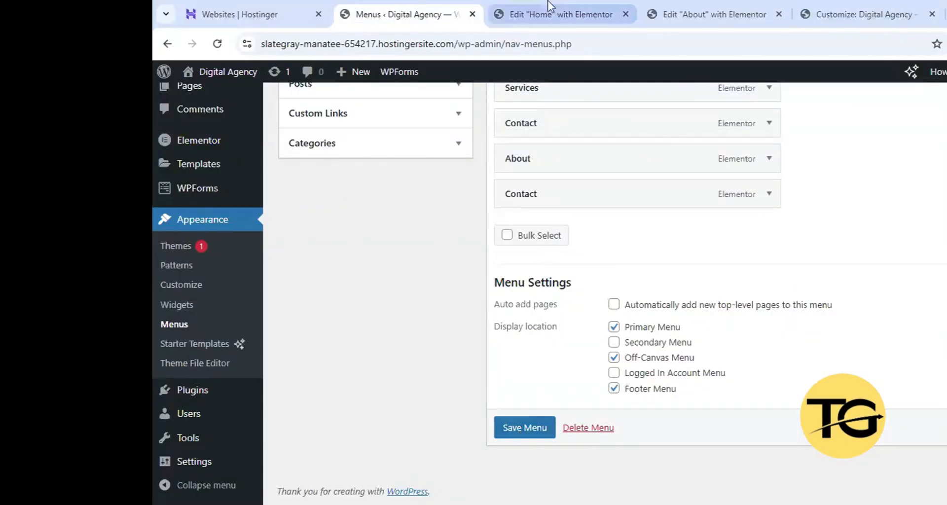
{"action": "left_click", "coordinate": [826, 2]}
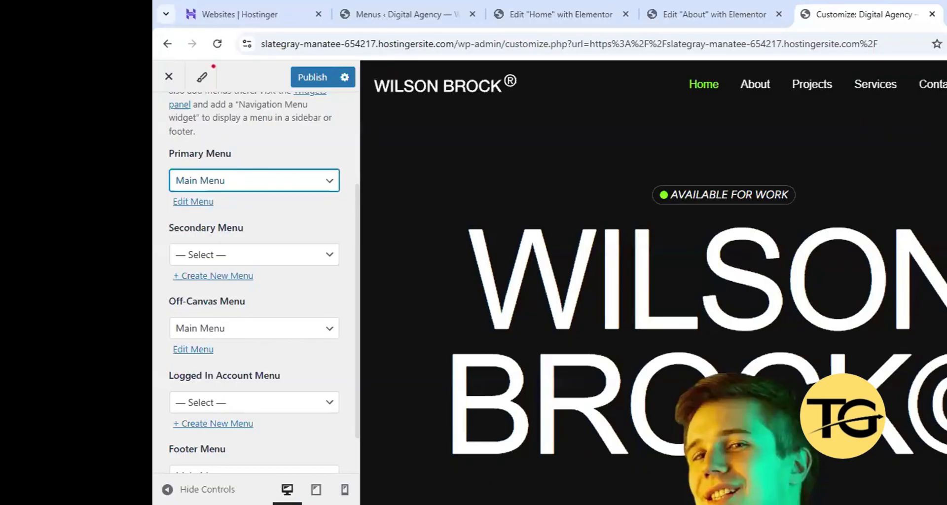
Open the Footer Menu settings in the Customizer, compare them with the menu's display locations, and return to the main section list.
{"action": "scroll", "coordinate": [654, 282], "scroll_direction": "down", "scroll_amount": 20}
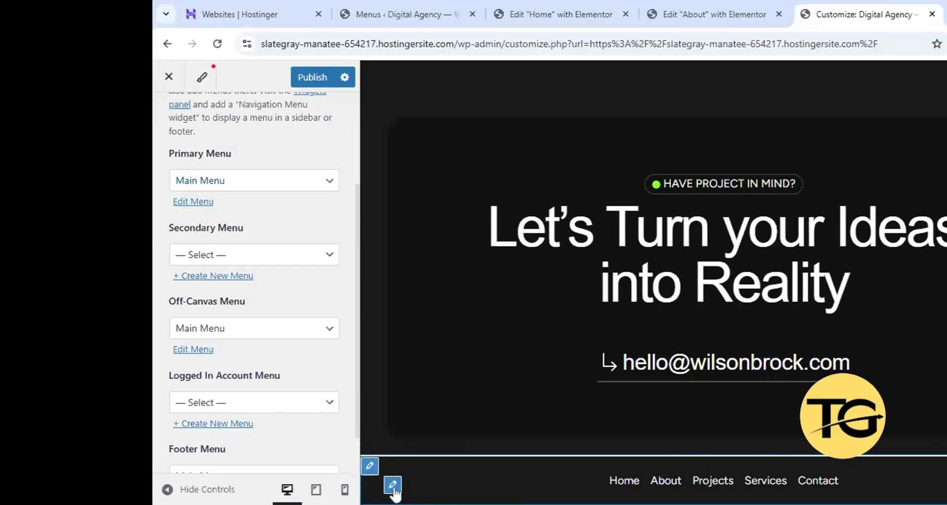
{"action": "left_click", "coordinate": [394, 485]}
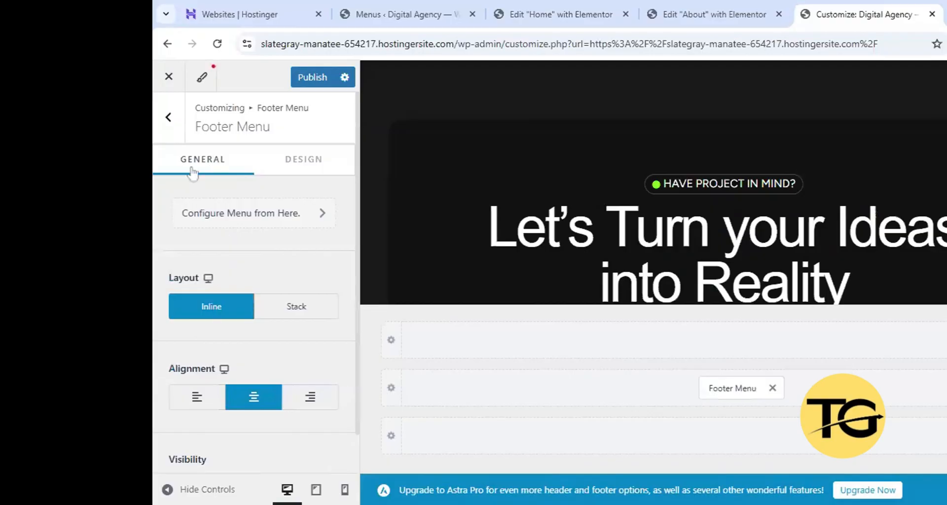
{"action": "left_click_drag", "start_coordinate": [192, 133], "coordinate": [290, 136]}
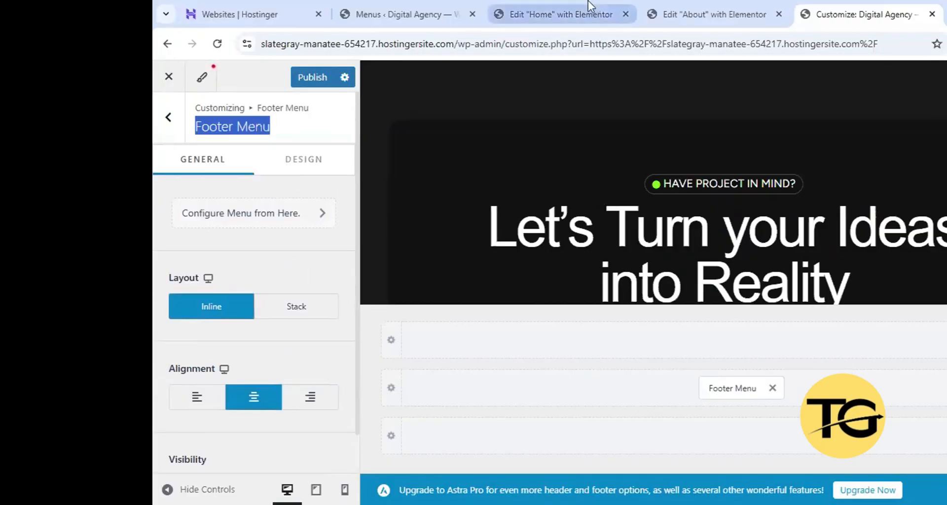
{"action": "left_click", "coordinate": [427, 6]}
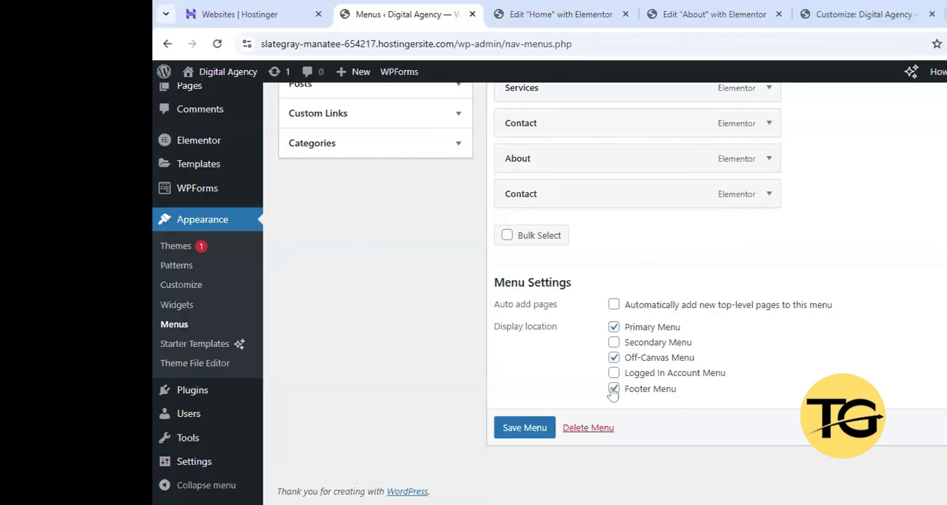
{"action": "left_click", "coordinate": [888, 17]}
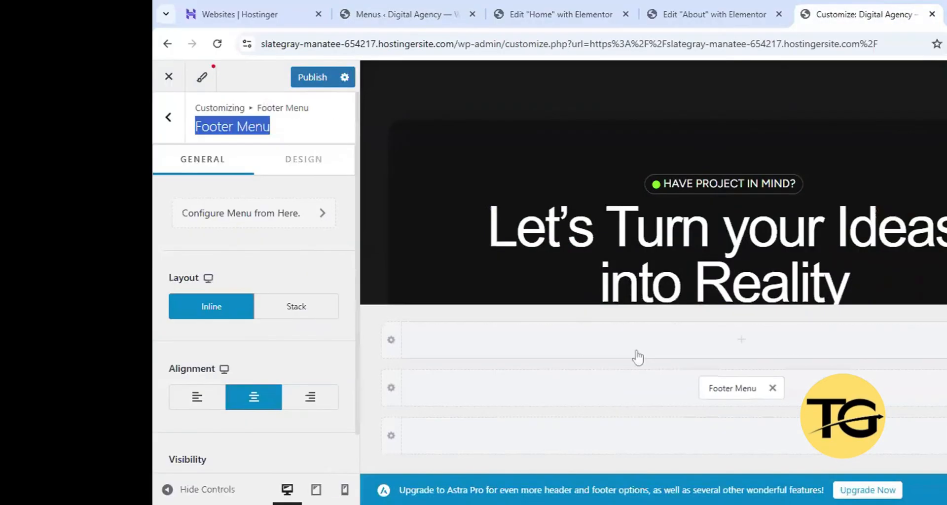
{"action": "scroll", "coordinate": [789, 266], "scroll_direction": "down", "scroll_amount": 4}
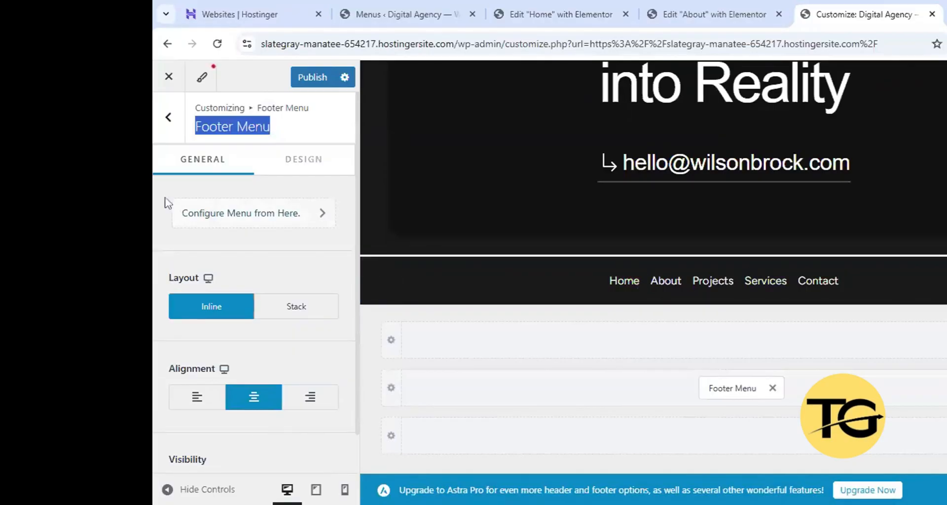
{"action": "left_click", "coordinate": [169, 117]}
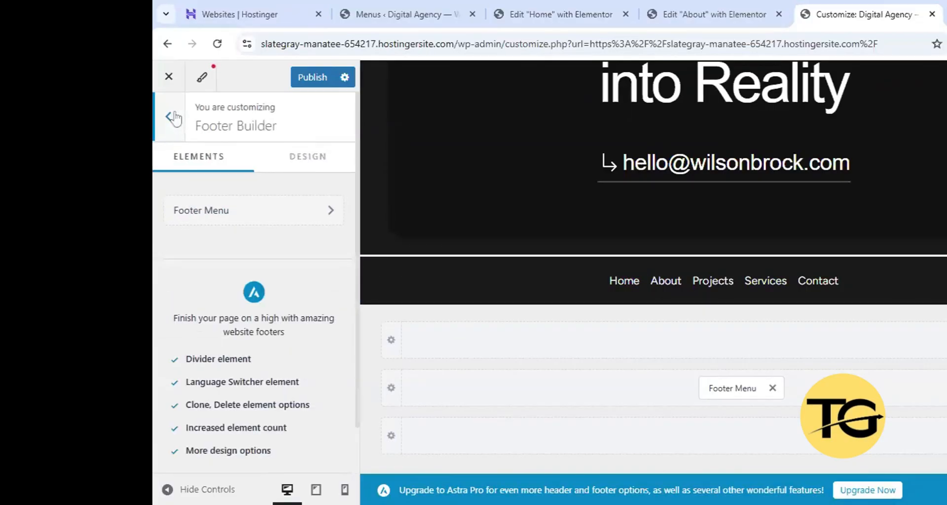
{"action": "left_click", "coordinate": [173, 118]}
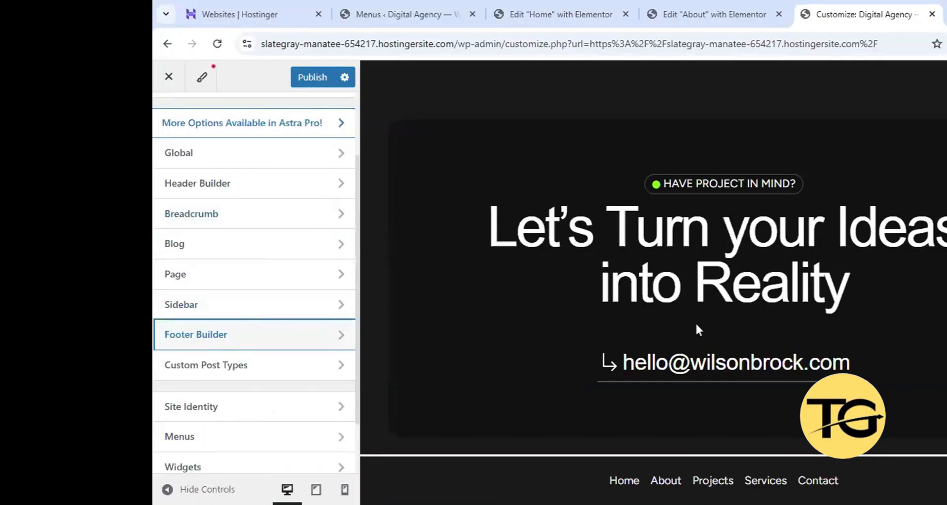
Switch to the About page in Elementor and return to its header and title section.
{"action": "left_click", "coordinate": [668, 2]}
{"action": "scroll", "coordinate": [682, 369], "scroll_direction": "up", "scroll_amount": 5}
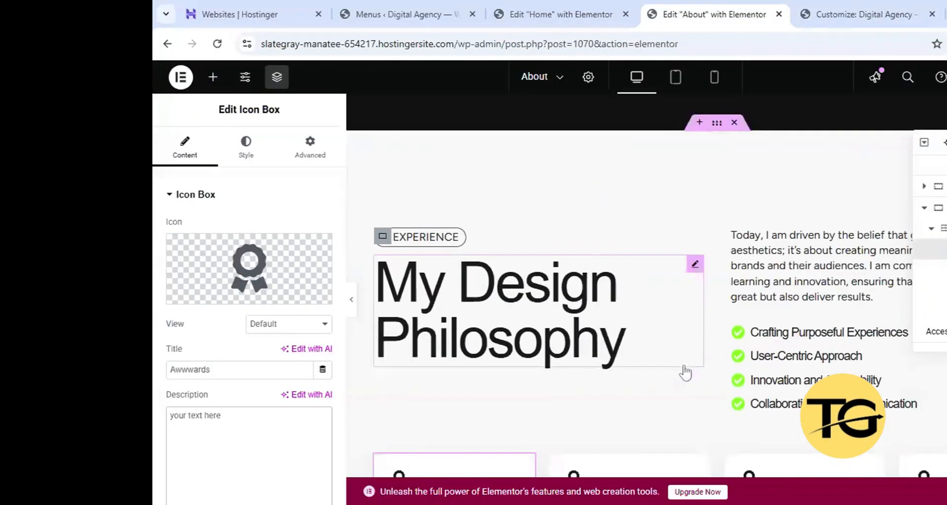
{"action": "scroll", "coordinate": [655, 296], "scroll_direction": "up", "scroll_amount": 15}
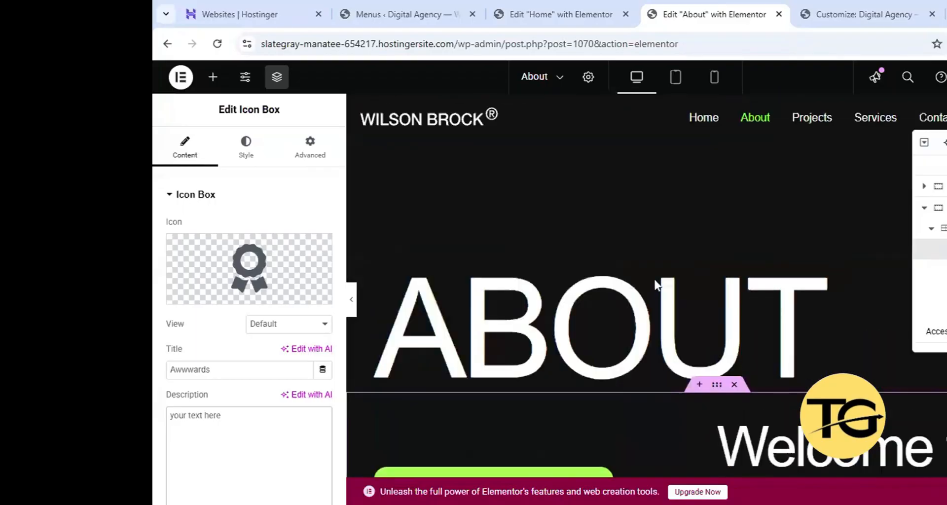